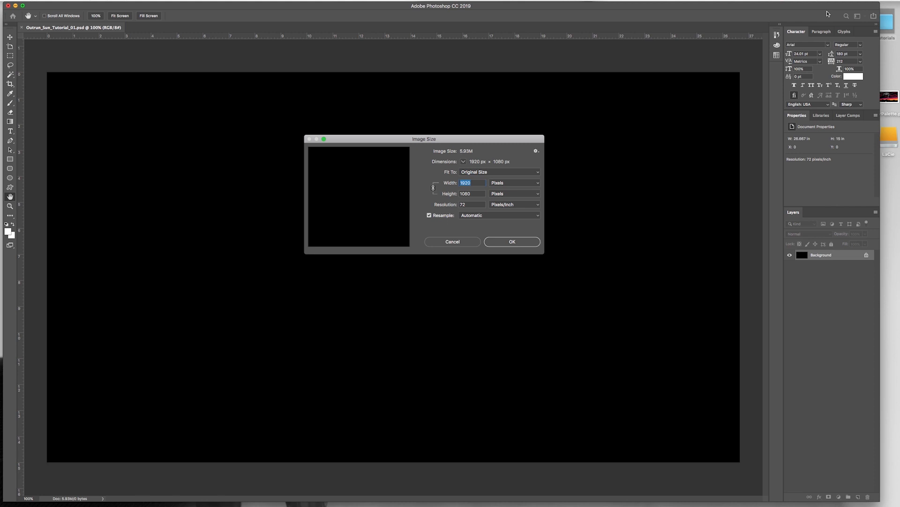
Step: Confirm the 1920 x 1080 px image size and draw a grey, strokeless ellipse shape about 448 px across, slightly right of the canvas centre
click(509, 244)
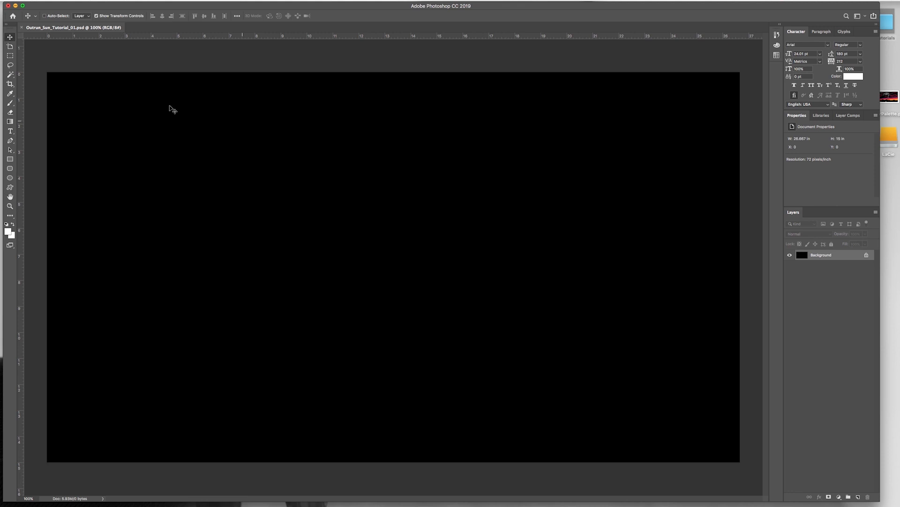
click(9, 179)
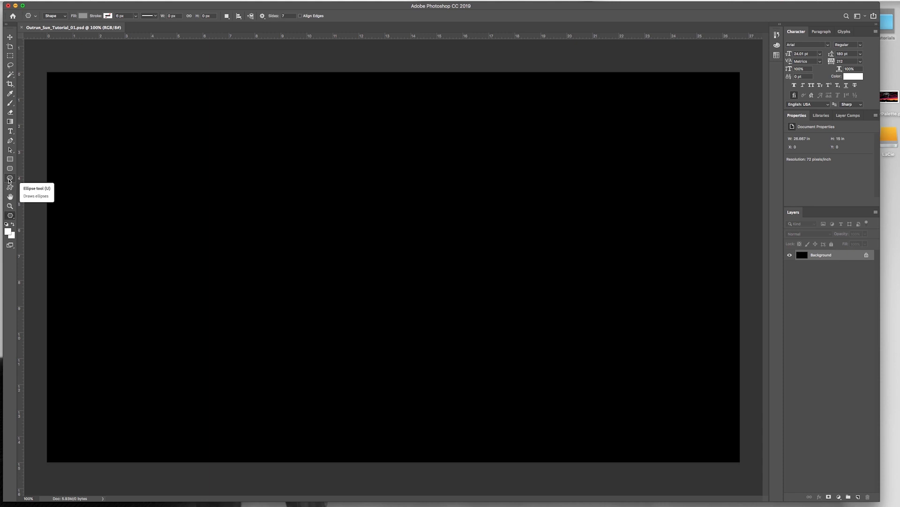
key(shift+u)
key(shift+u)
key(shift+u)
key(shift+u)
key(shift+u)
click(9, 179)
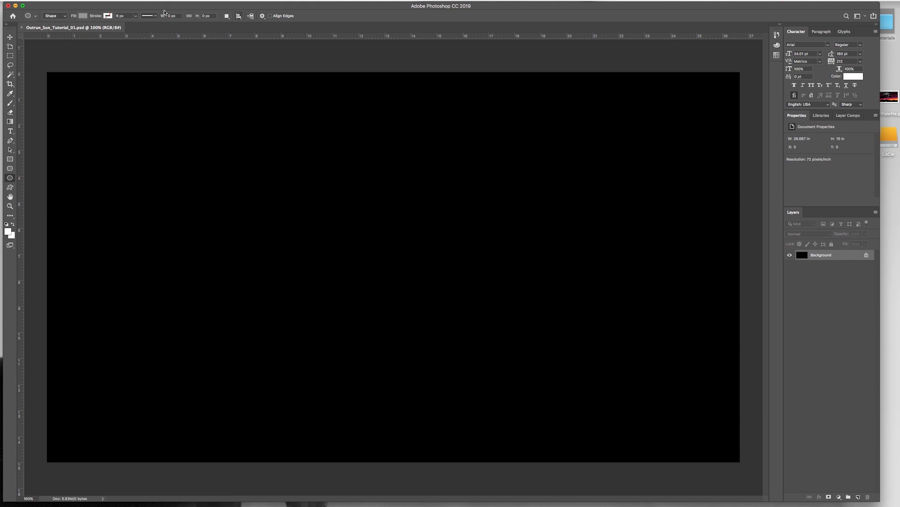
click(49, 15)
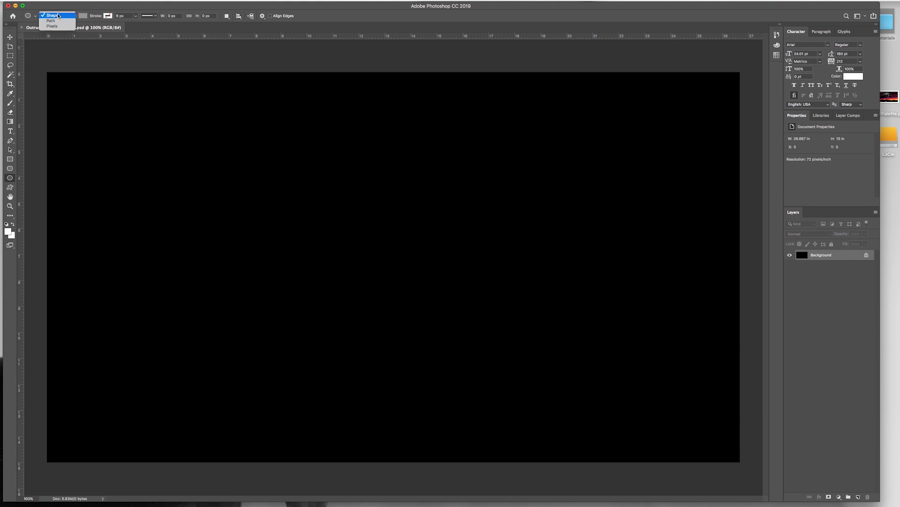
click(59, 16)
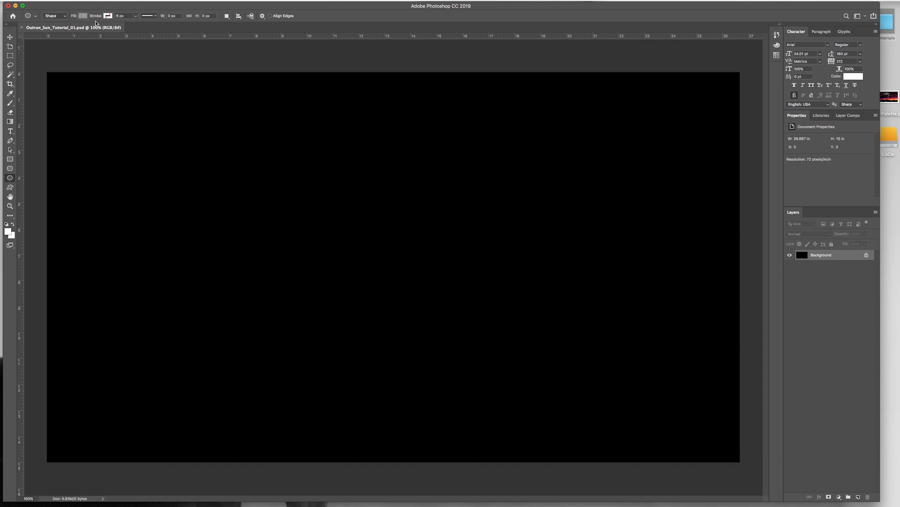
click(107, 16)
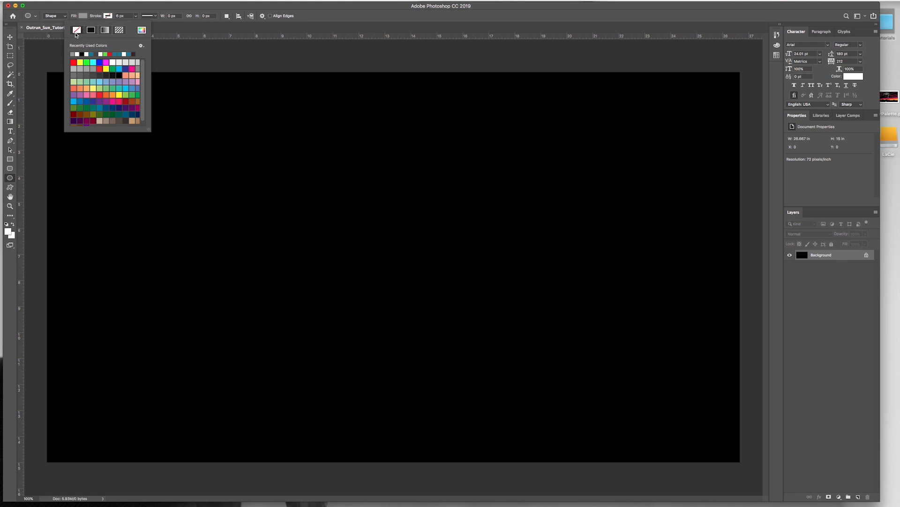
click(99, 9)
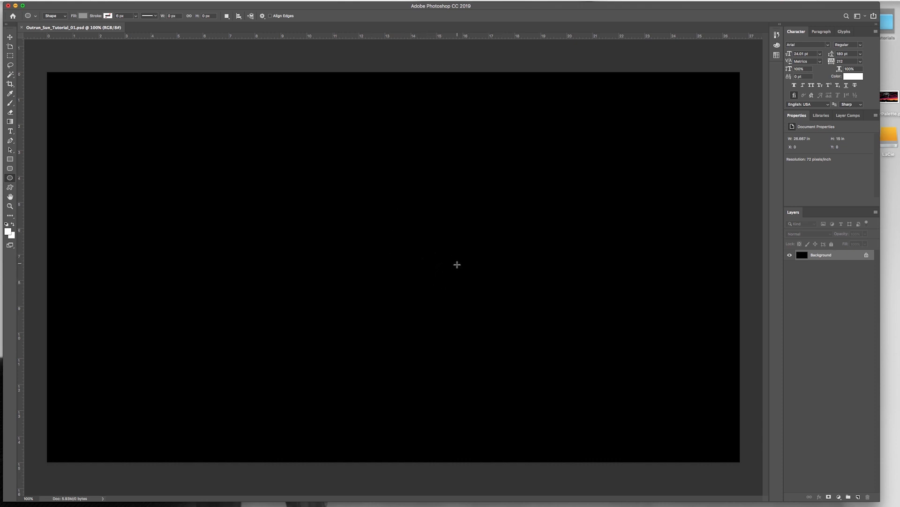
drag(458, 271, 370, 191)
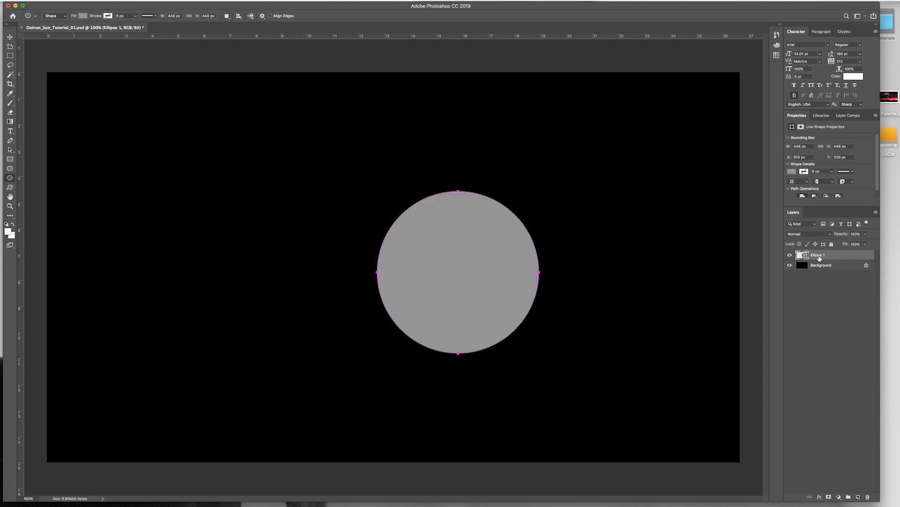
Step: Rename the circle's layer to "sun"
double_click(818, 255)
text(sun)
key(Return)
click(56, 1)
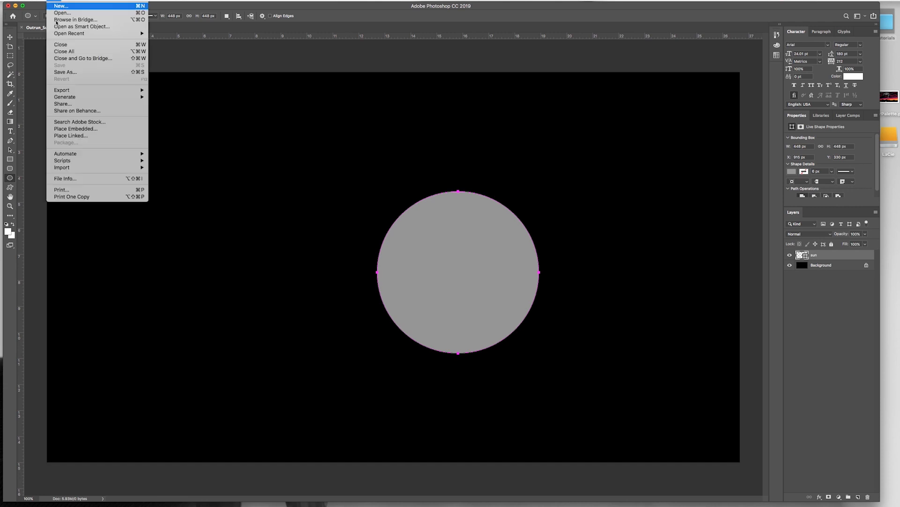
click(293, 7)
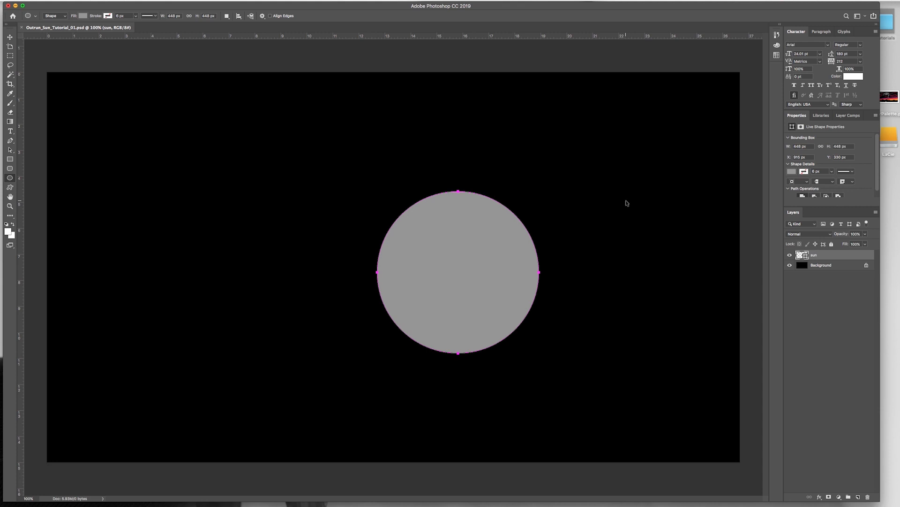
Step: Create a new layer named "cut lines" above the sun layer
key(super+shift+n)
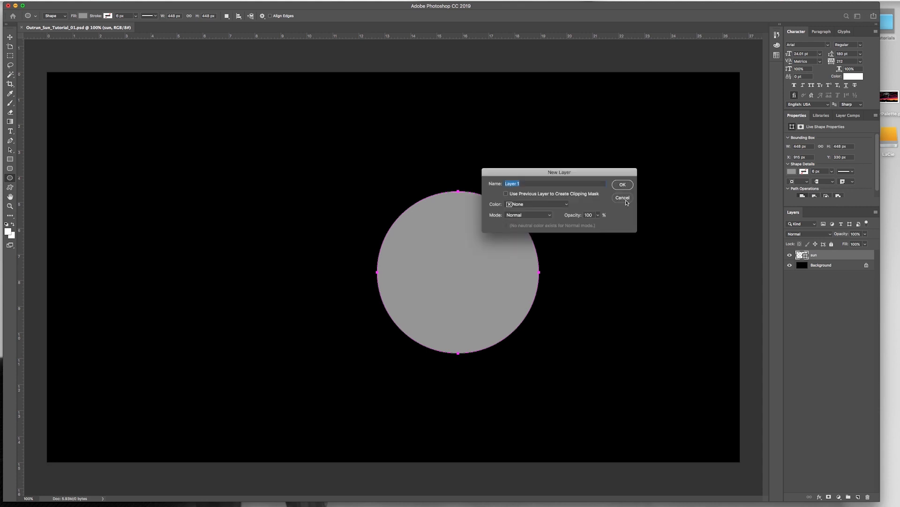
text(cut lines)
key(Return)
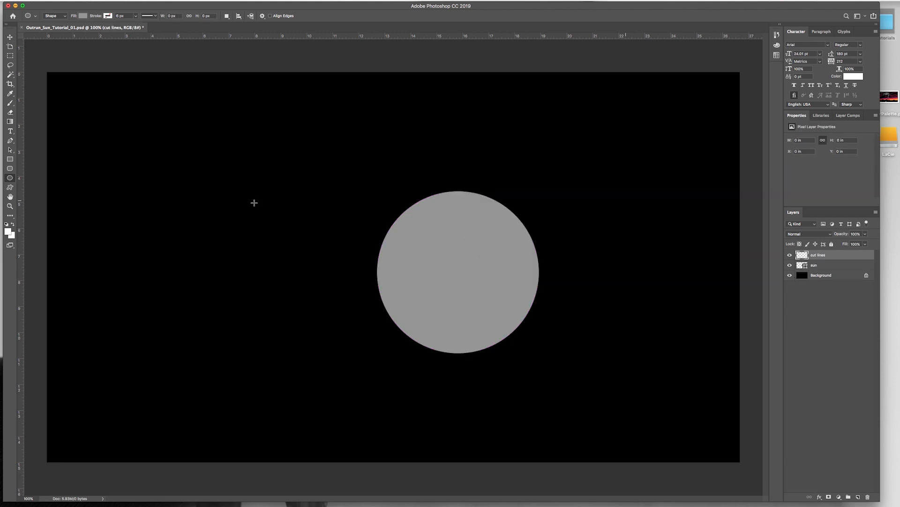
Step: Draw a white, strokeless rectangle shape about 2040 x 19 px across the full width of the canvas, along its upper edge
click(10, 159)
key(shift+u)
key(shift+u)
key(shift+u)
key(shift+u)
click(10, 159)
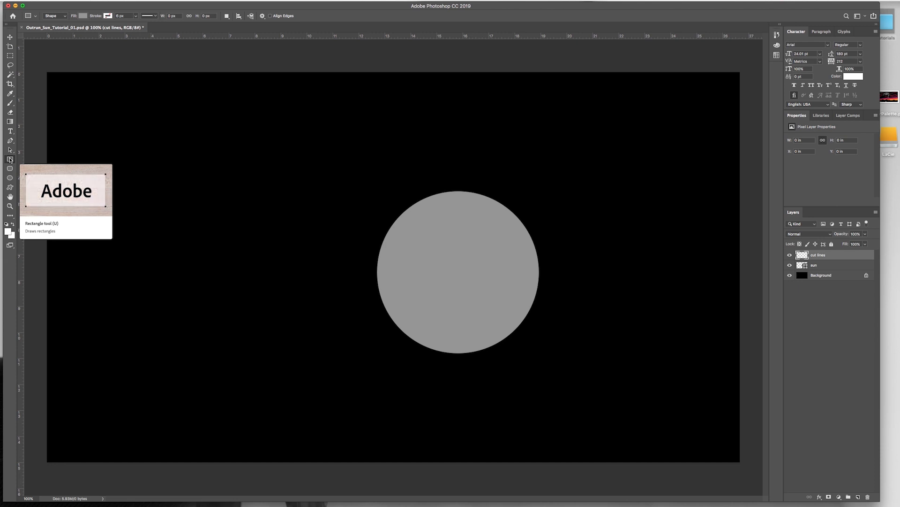
click(54, 17)
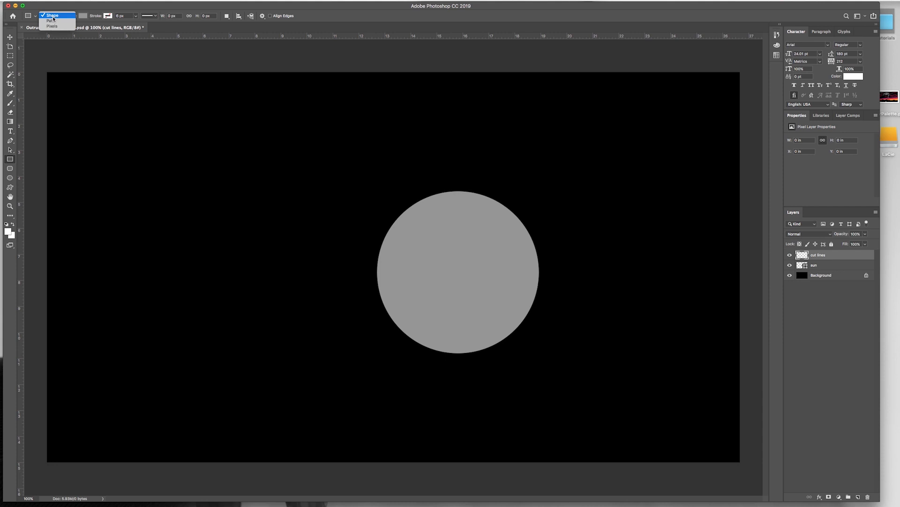
click(54, 16)
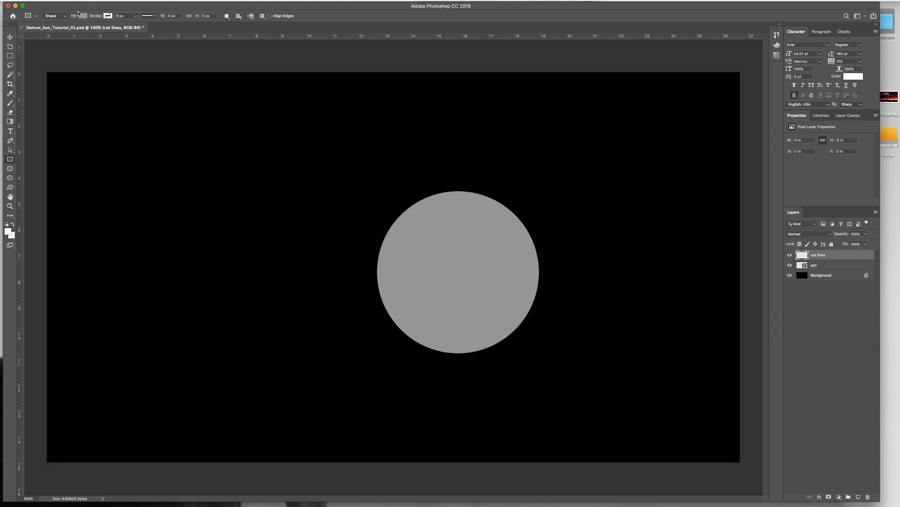
click(82, 16)
click(88, 62)
click(84, 5)
drag(30, 76, 764, 82)
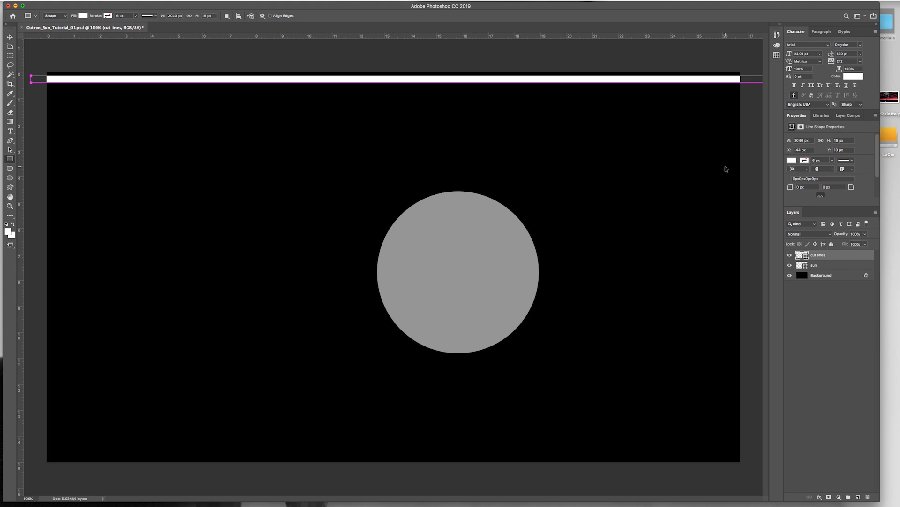
Step: Make a transformed copy of the white strip just below the original, at Y 47 px
key(ctrl+t)
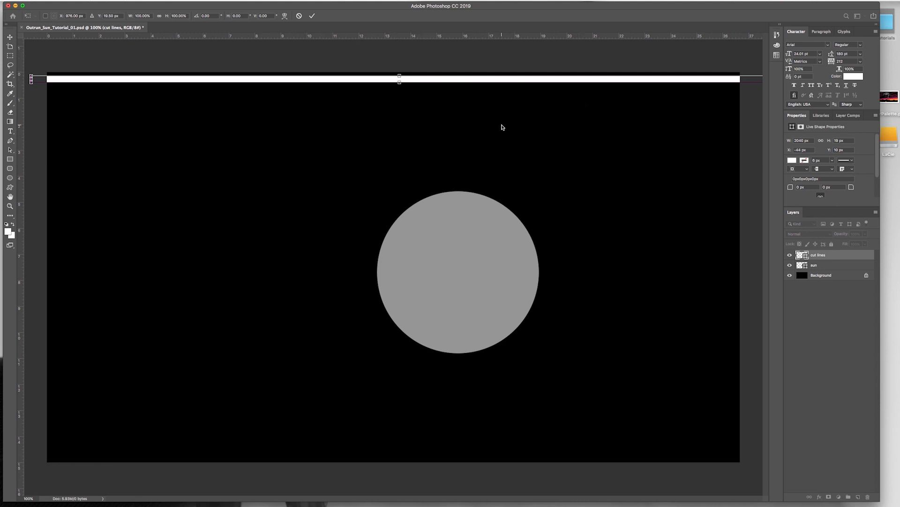
key(Down)
key(Down)
key(Down)
key(Down)
key(Down)
key(Down)
key(Down)
key(Down)
key(Down)
key(Down)
key(Down)
key(Down)
key(Down)
key(Down)
key(Down)
key(Down)
key(Down)
key(Down)
key(Down)
key(Down)
key(Down)
key(Down)
key(Down)
key(Down)
key(Down)
key(Down)
key(Down)
key(Down)
key(Down)
key(Down)
key(Down)
key(Down)
key(Down)
key(Down)
key(Down)
key(Down)
key(Down)
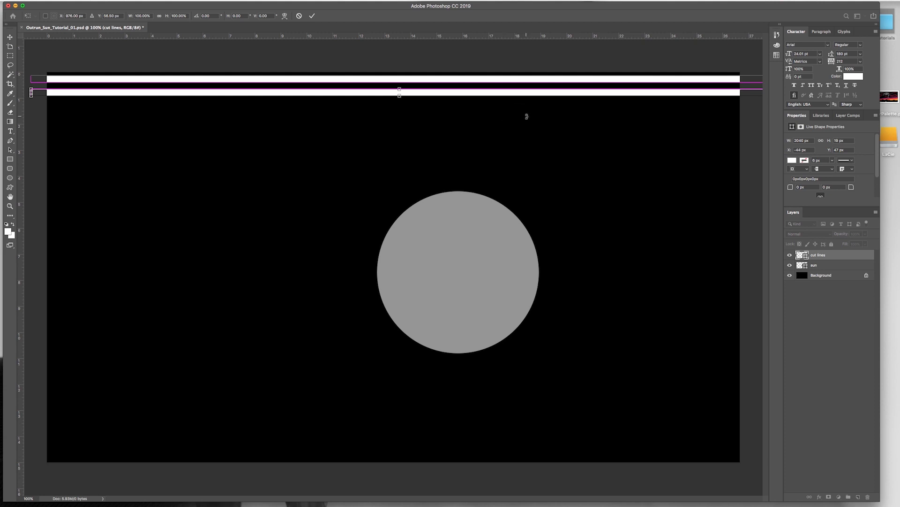
key(Return)
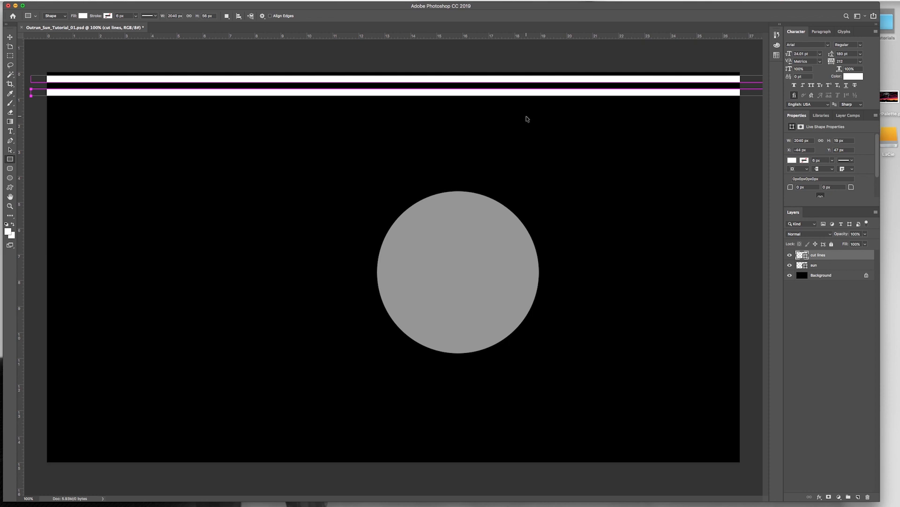
Step: Repeat the copy transformation of the strip until evenly spaced stripes cover the whole height of the canvas
key(ctrl+alt+shift+t)
key(ctrl+alt+shift+t)
key(ctrl+alt+shift+t)
key(ctrl+alt+shift+t)
key(ctrl+alt+shift+t)
key(ctrl+alt+shift+t)
key(ctrl+alt+shift+t)
key(ctrl+alt+shift+t)
key(ctrl+alt+shift+t)
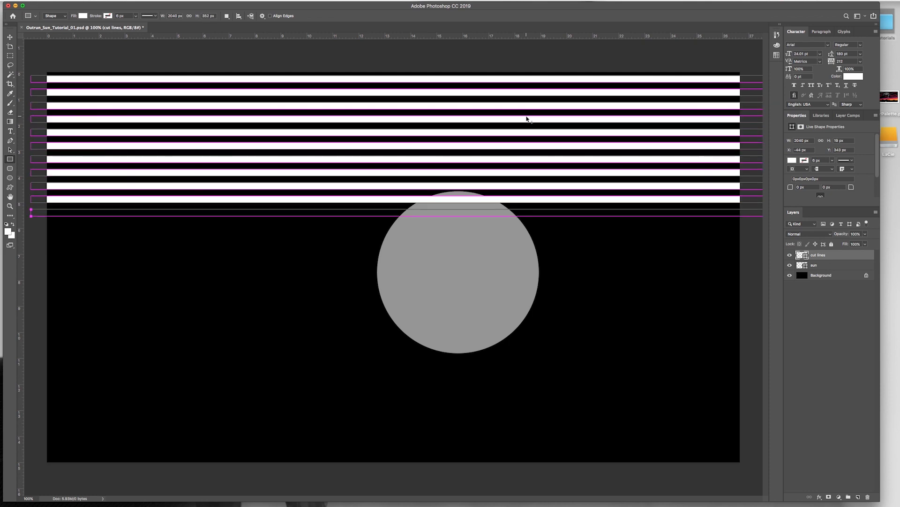
key(ctrl+alt+shift+t)
key(ctrl+alt+shift+t)
key(ctrl+alt+shift+t)
key(ctrl+alt+shift+t)
key(ctrl+alt+shift+t)
key(ctrl+alt+shift+t)
key(ctrl+alt+shift+t)
key(ctrl+alt+shift+t)
key(ctrl+alt+shift+t)
key(ctrl+alt+shift+t)
key(ctrl+alt+shift+t)
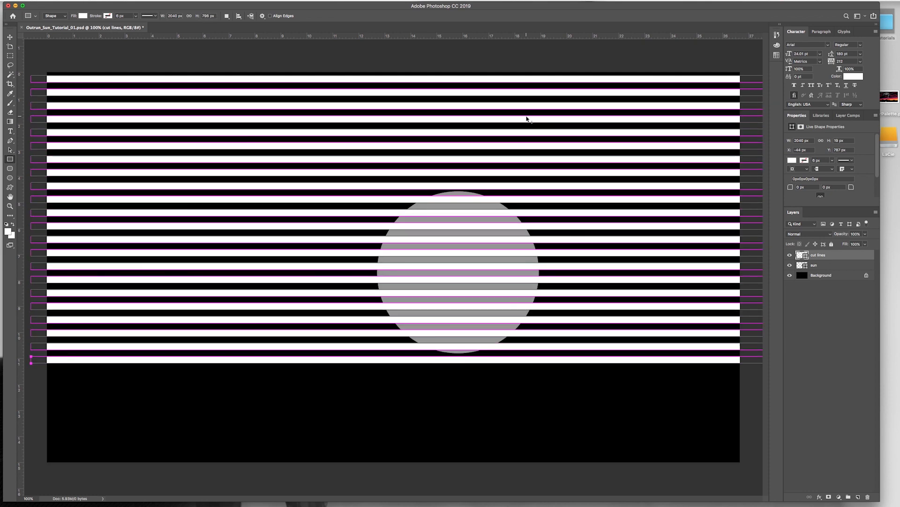
key(ctrl+alt+shift+t)
key(ctrl+alt+shift+t)
key(ctrl+alt+shift+t)
key(ctrl+alt+shift+t)
key(ctrl+alt+shift+t)
key(ctrl+alt+shift+t)
key(ctrl+alt+shift+t)
key(ctrl+alt+shift+t)
key(ctrl+alt+shift+t)
key(ctrl+alt+shift+t)
key(ctrl+alt+shift+t)
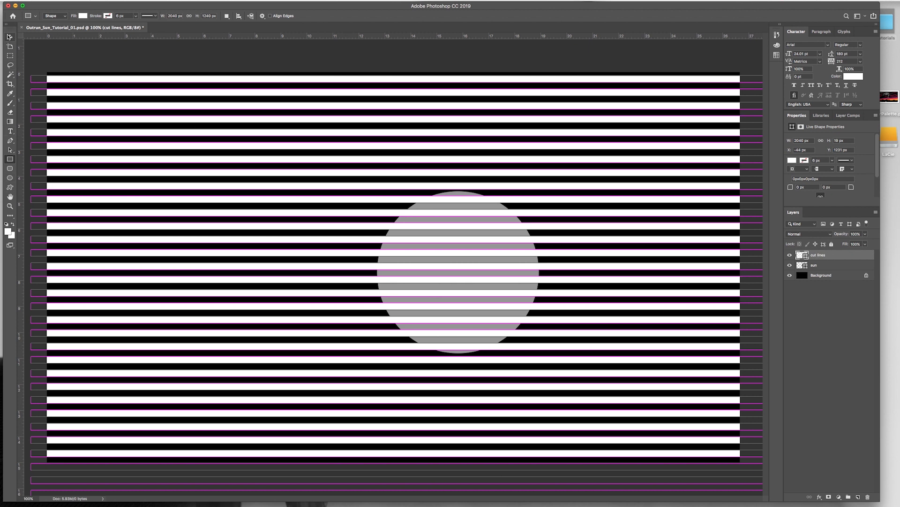
Step: Apply a Perspective transform to the cut lines, narrowing their upper edge strongly so the stripes taper towards the top of the canvas
click(10, 39)
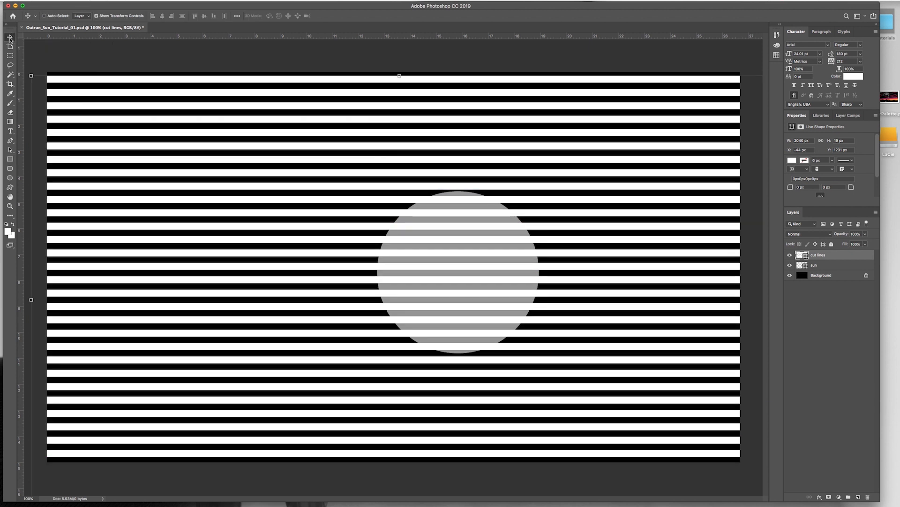
click(69, 1)
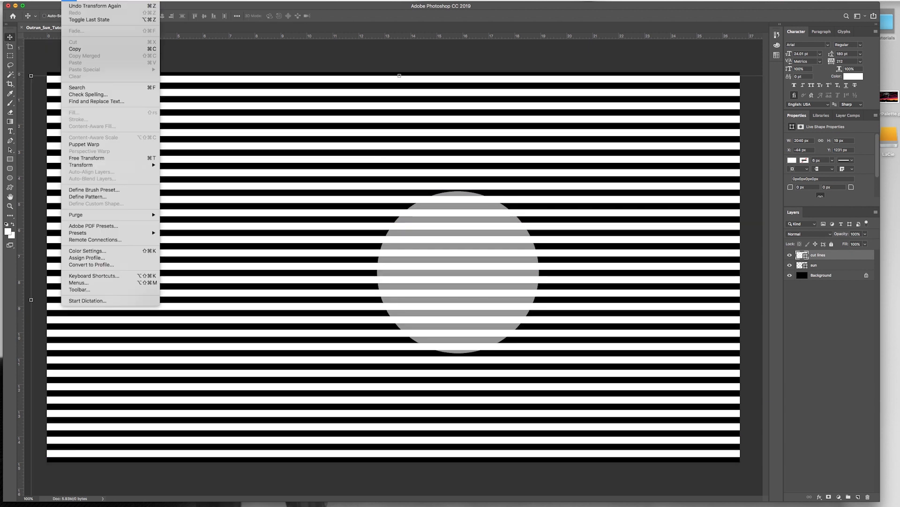
mouse_move(131, 165)
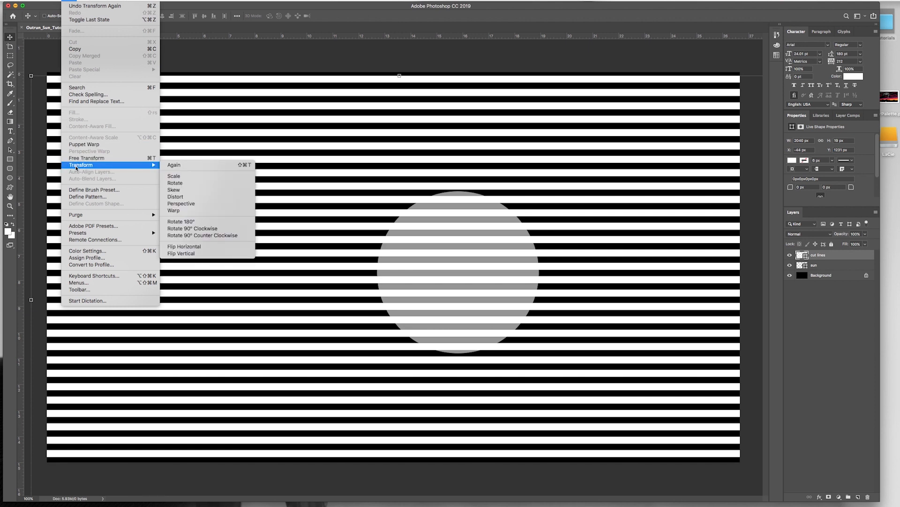
click(181, 205)
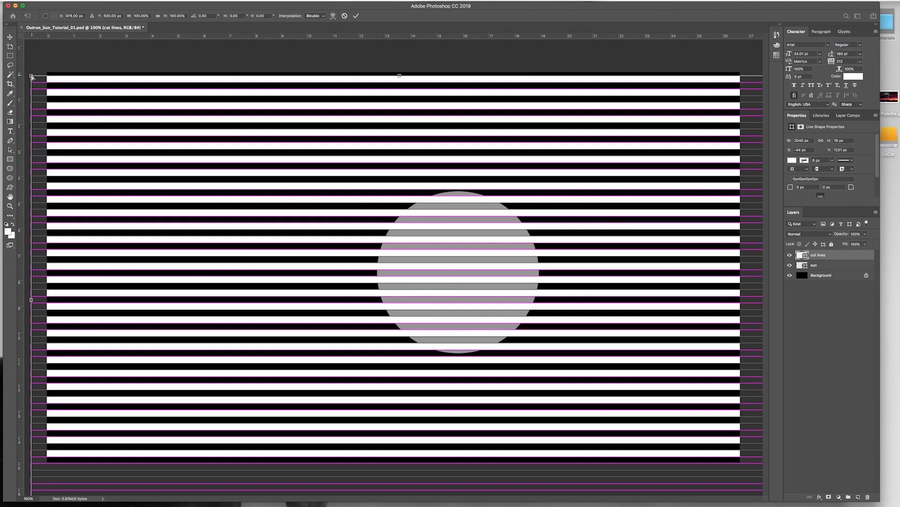
drag(31, 76, 370, 143)
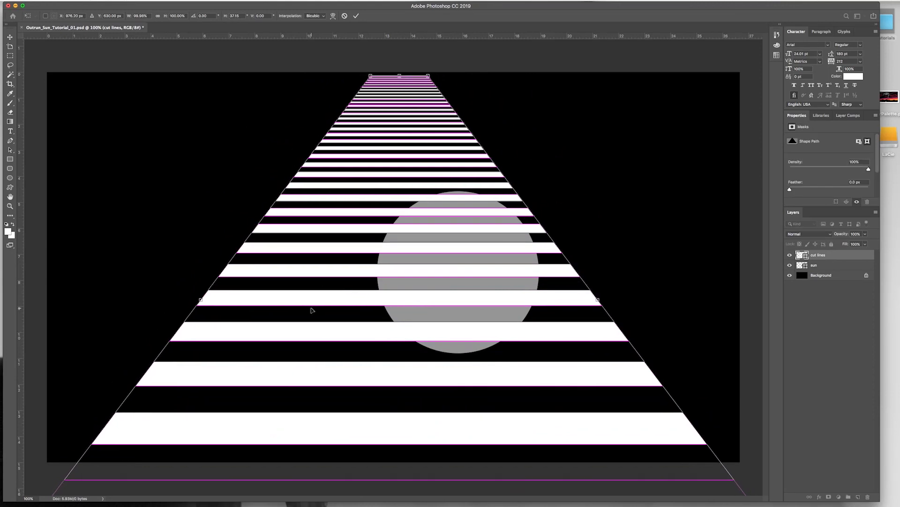
key(Return)
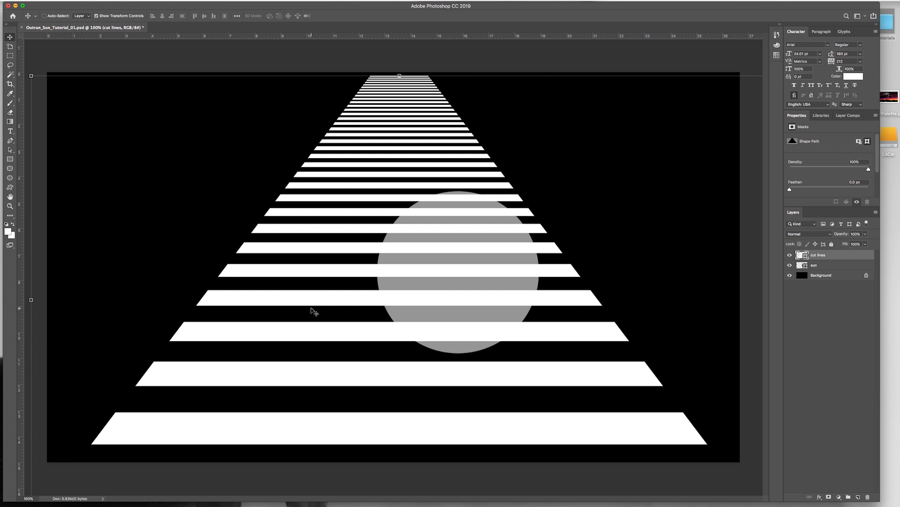
Step: Place the sun layer above cut lines and move the circle over the upper stripes, horizontally centred on them at about X 753, Y 48 px
click(817, 266)
drag(819, 267, 832, 253)
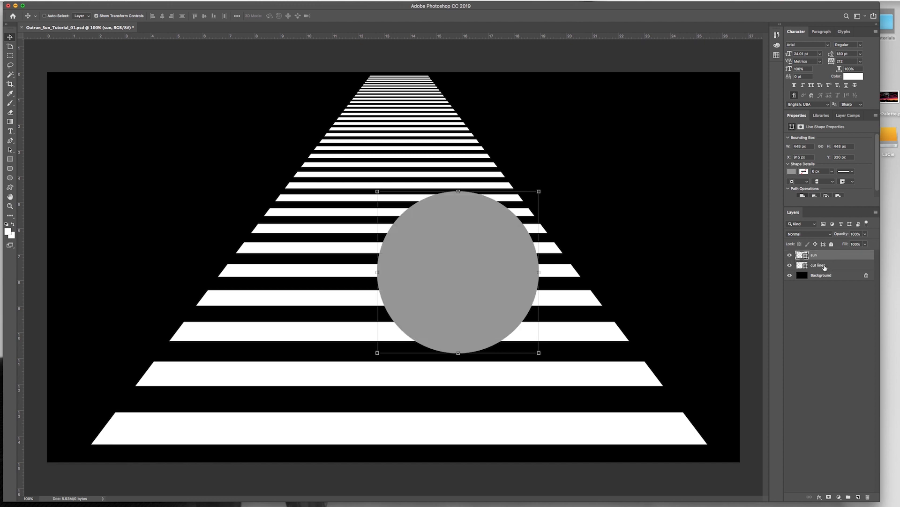
drag(384, 259, 439, 164)
drag(442, 164, 436, 188)
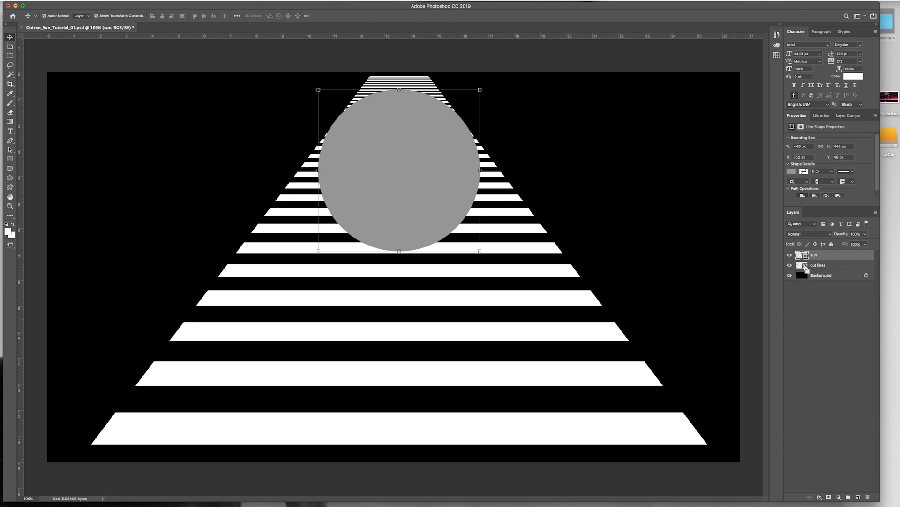
Step: Mask the sun layer with a selection loaded from the cut lines shapes, and hide the cut lines layer
super+click(806, 266)
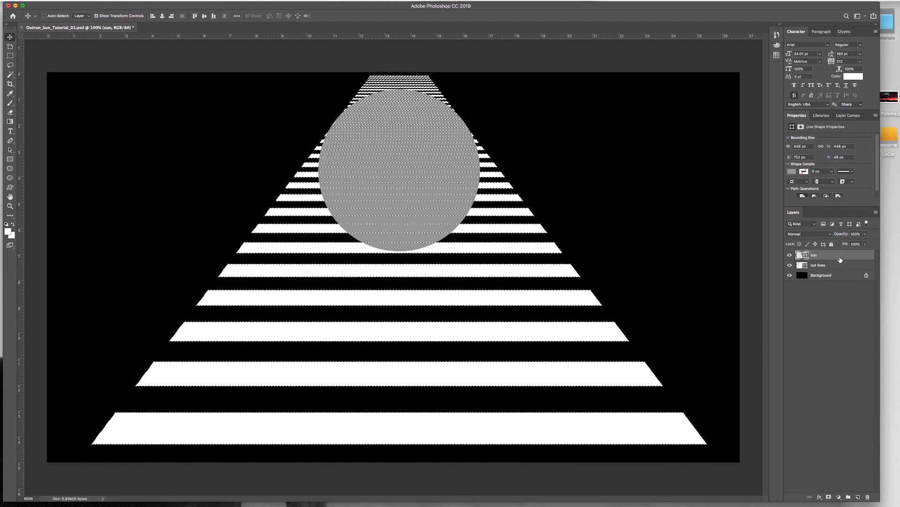
key(super+d)
click(829, 497)
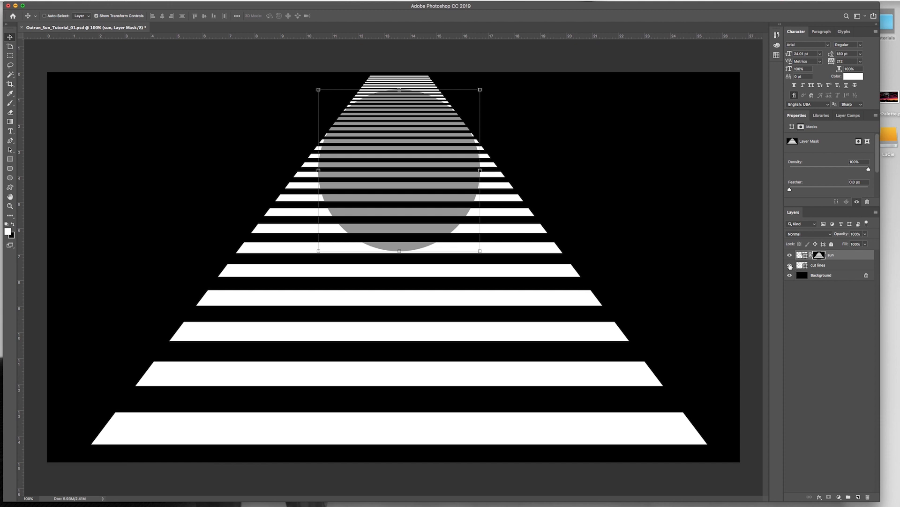
click(789, 266)
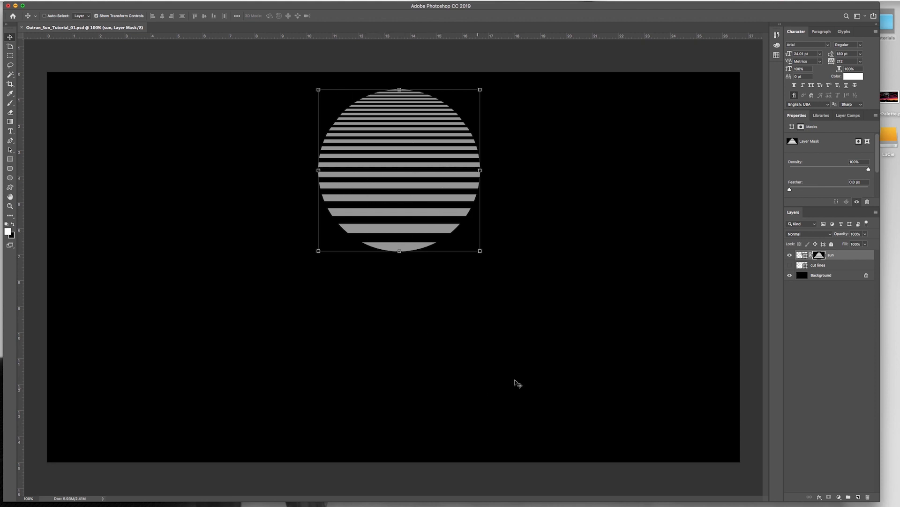
Step: Make the sun's layer mask active and draw a rectangular selection around the upper half of the striped circle
click(802, 256)
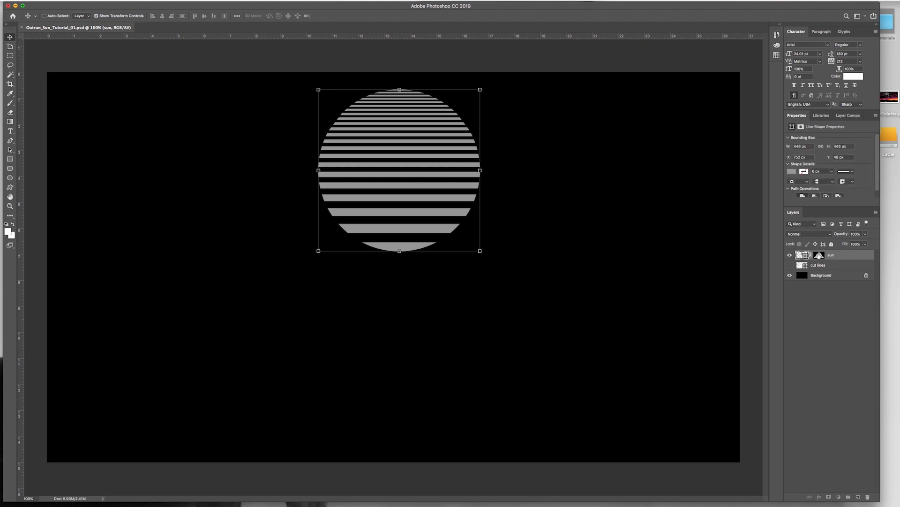
click(819, 254)
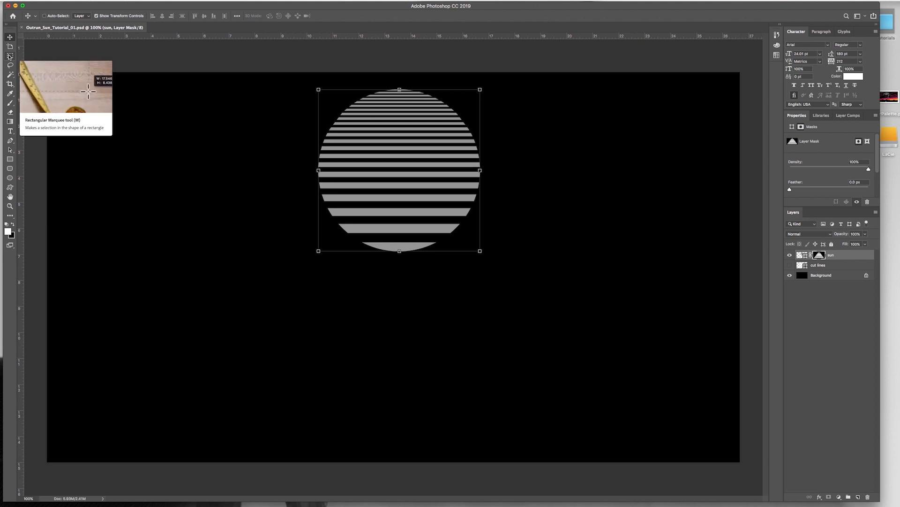
click(10, 57)
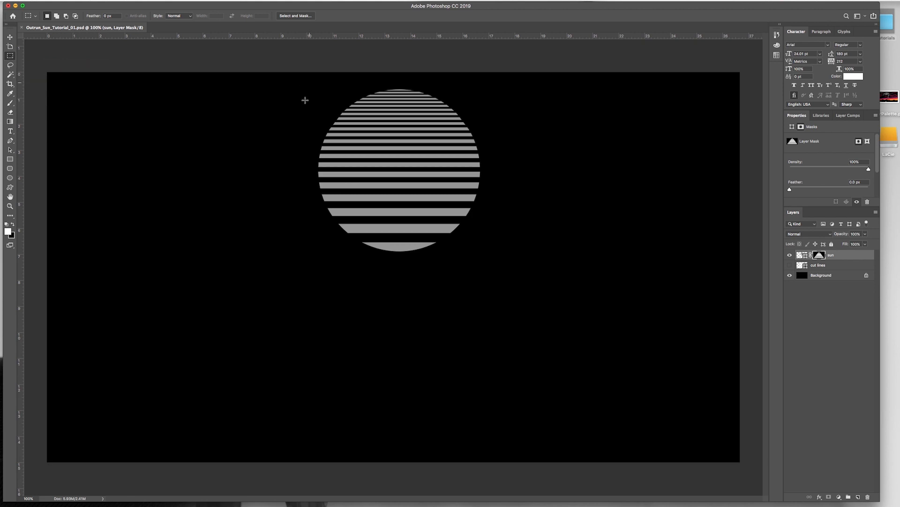
drag(281, 78, 543, 175)
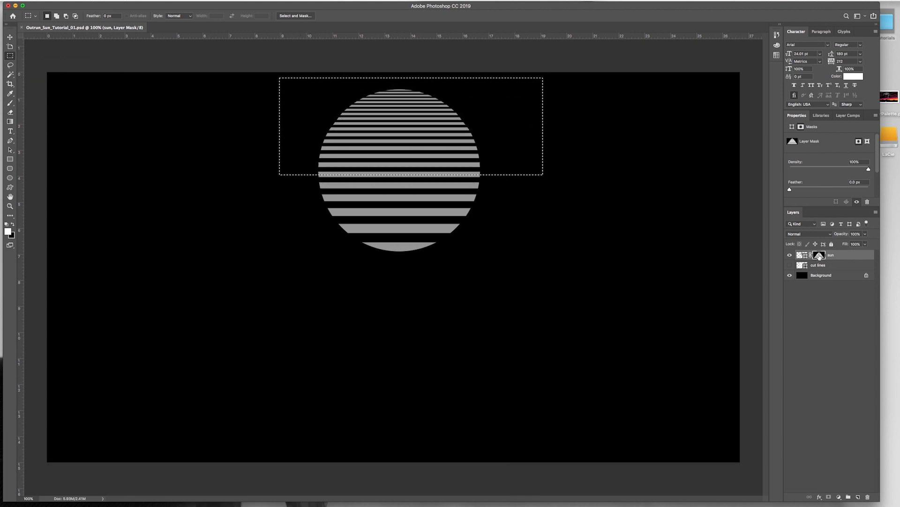
Step: Paint the mask white inside the selection with a 100 px hard brush to fill in the sun's upper half, and deselect
key(b)
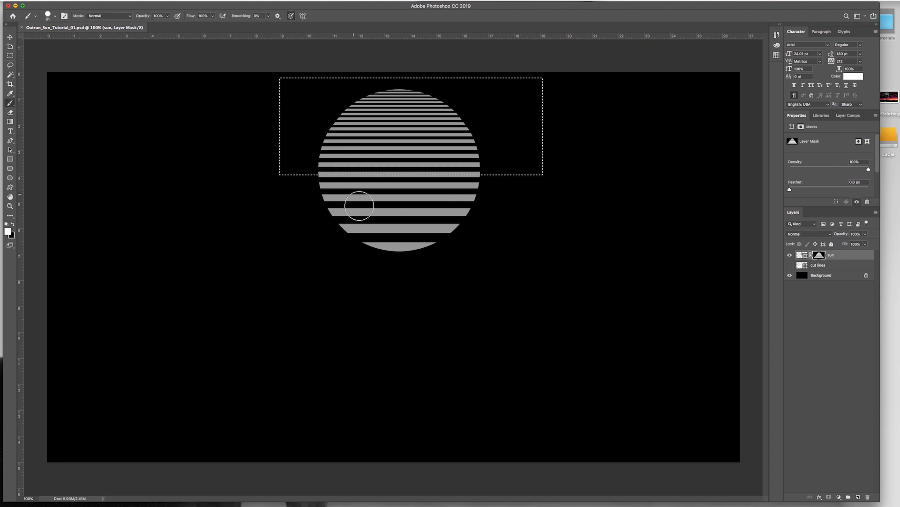
click(9, 105)
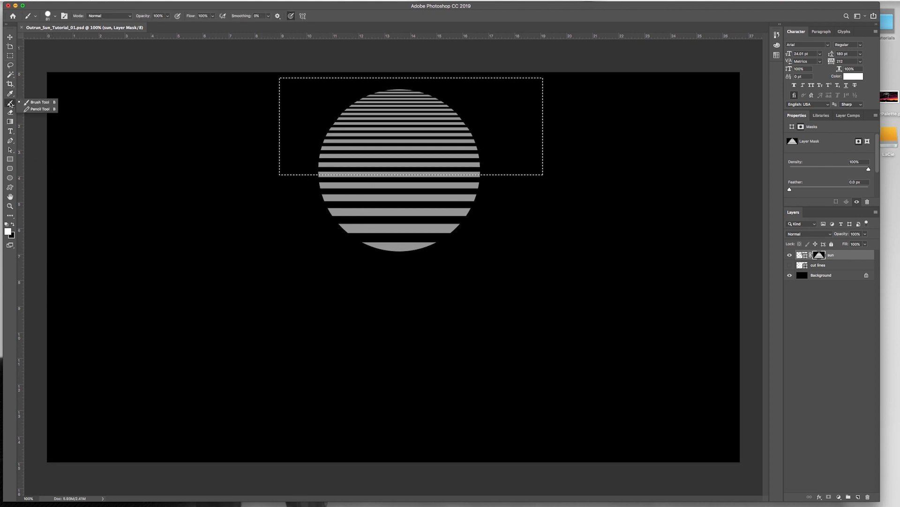
click(38, 102)
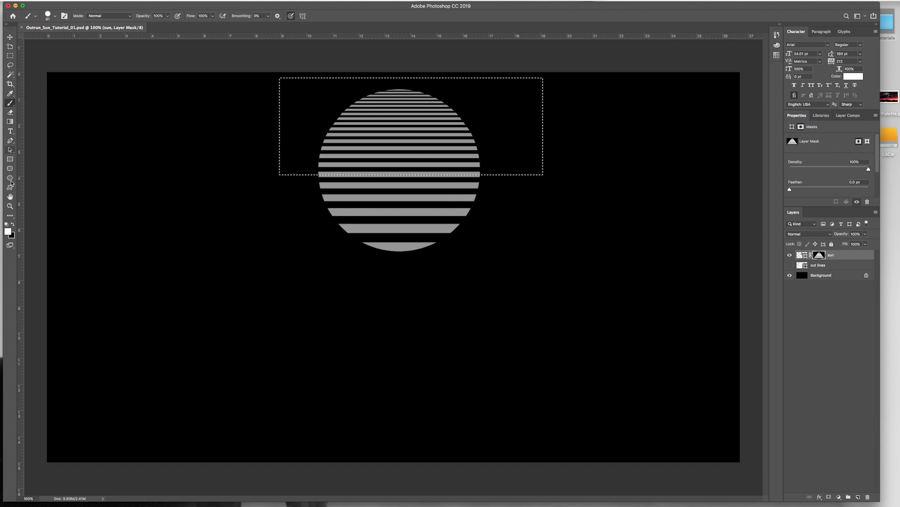
click(8, 230)
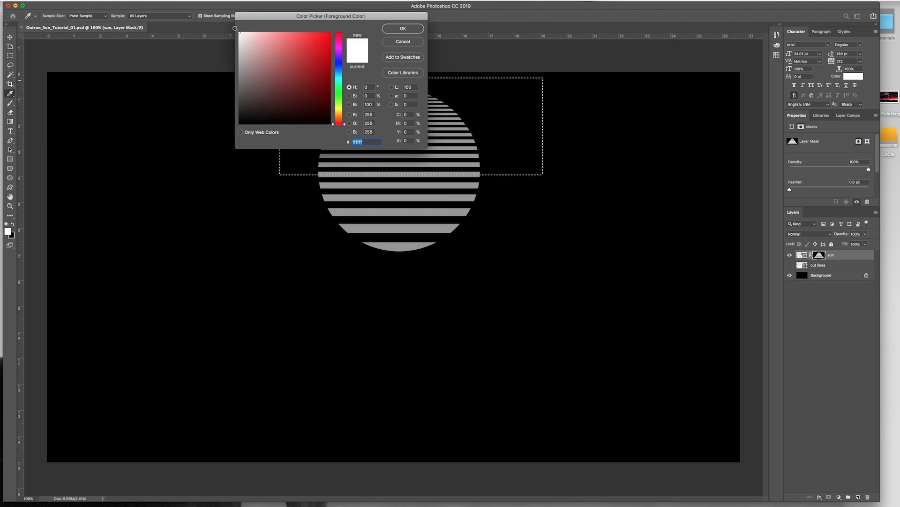
click(399, 29)
key(b)
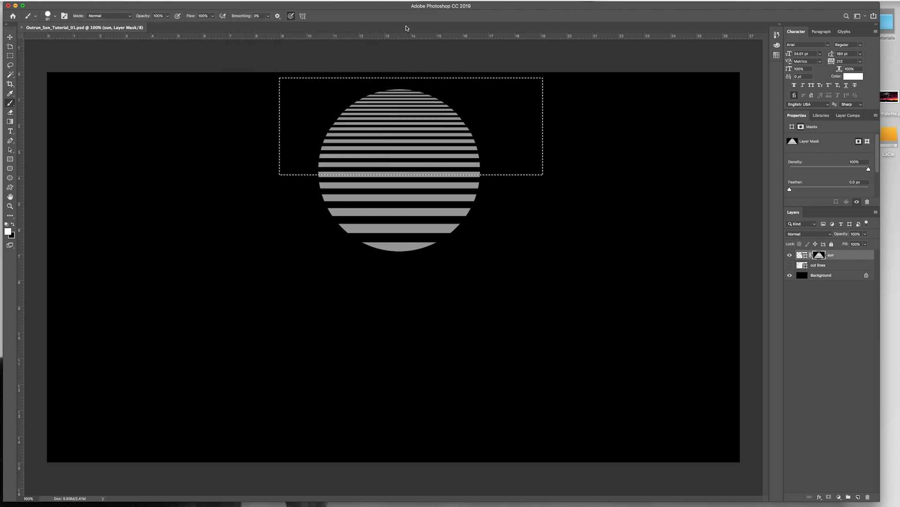
click(55, 17)
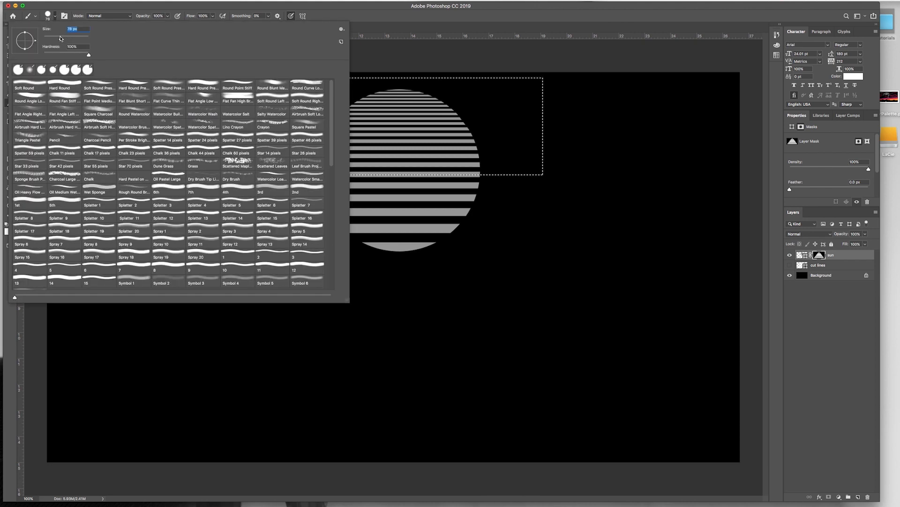
drag(64, 38, 67, 38)
key(Tab)
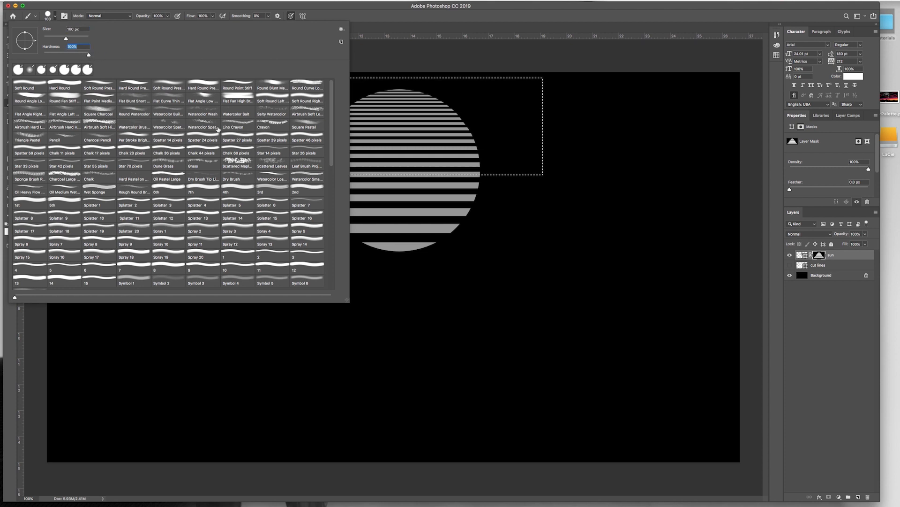
click(379, 15)
mouse_move(280, 144)
mouse_down()
mouse_move(233, 89)
mouse_move(418, 222)
mouse_move(324, 105)
mouse_move(351, 100)
mouse_move(478, 197)
mouse_move(370, 69)
mouse_move(653, 319)
mouse_up()
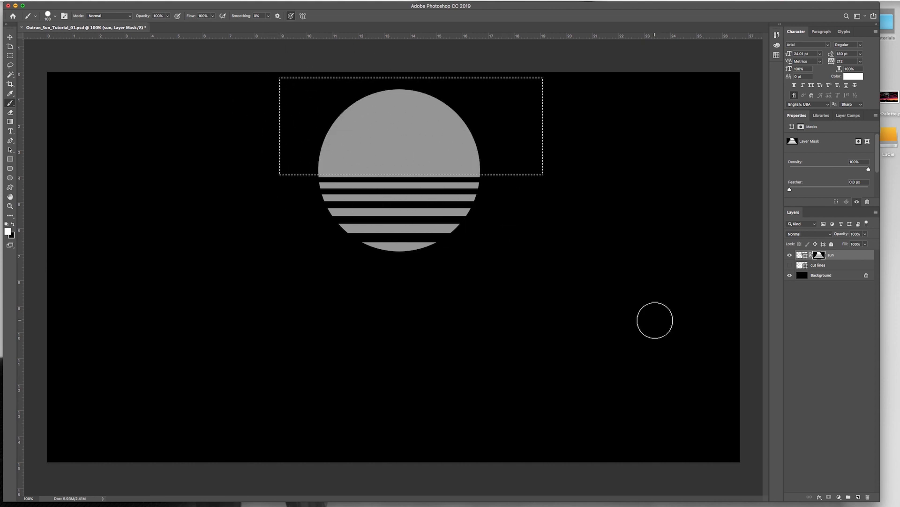
key(super+d)
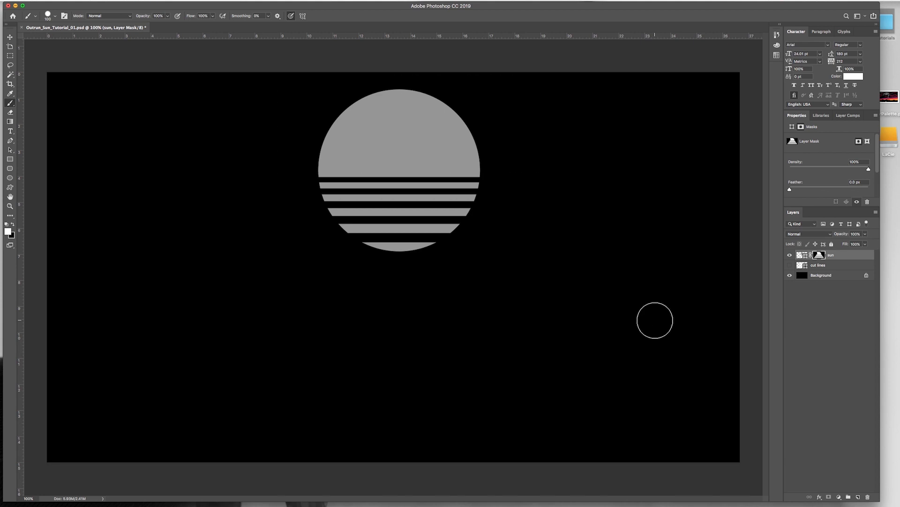
Step: Move the sun down to about Y 246 px, centred horizontally on the canvas, and save the document
key(v)
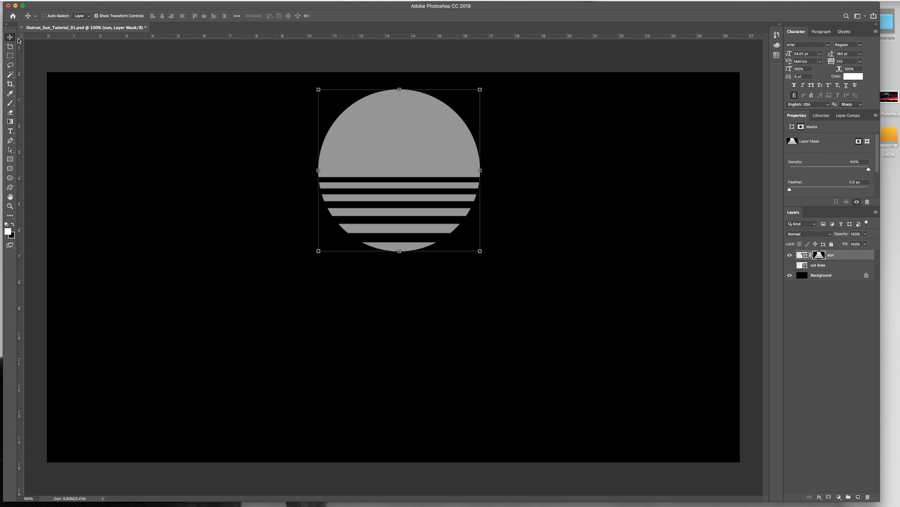
drag(408, 136, 393, 207)
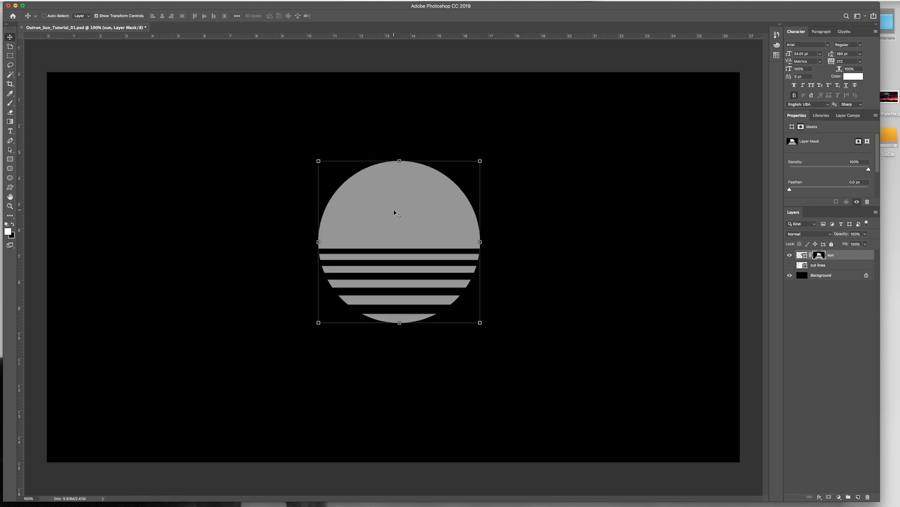
key(super+a)
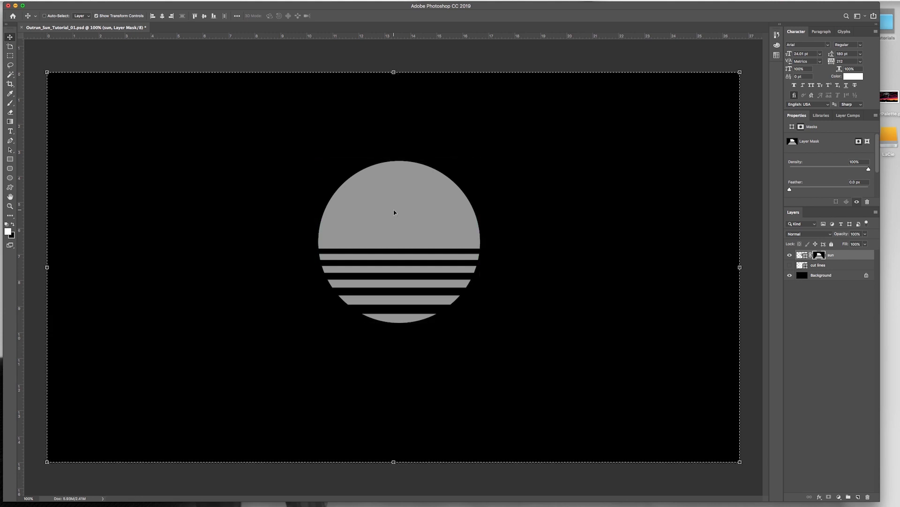
click(162, 17)
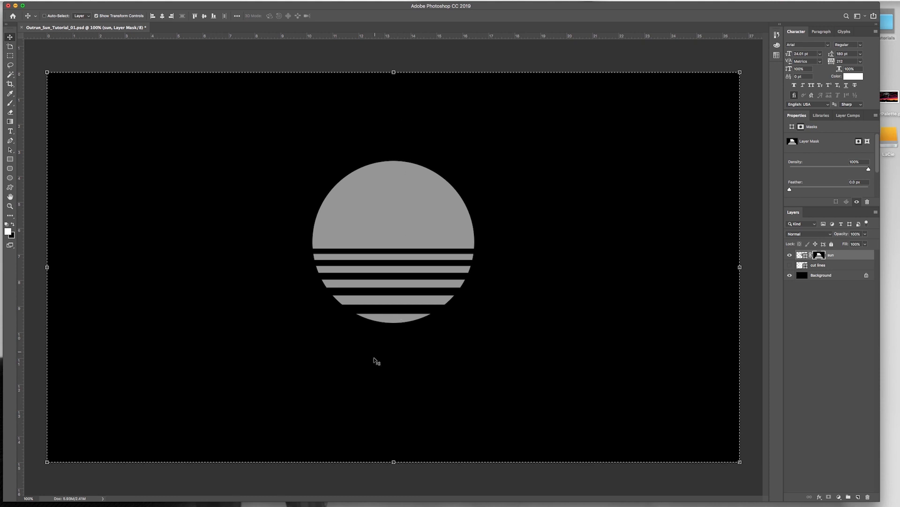
key(super)
key(super+d)
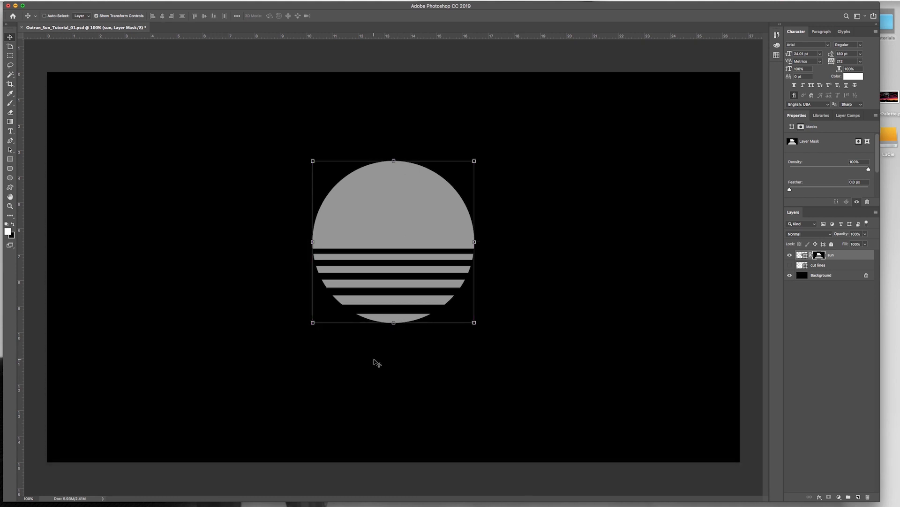
key(super+s)
Step: Place the colorPalette image in the document and move it to the canvas's upper-left corner, leaving most of the sun uncovered
drag(889, 97, 589, 126)
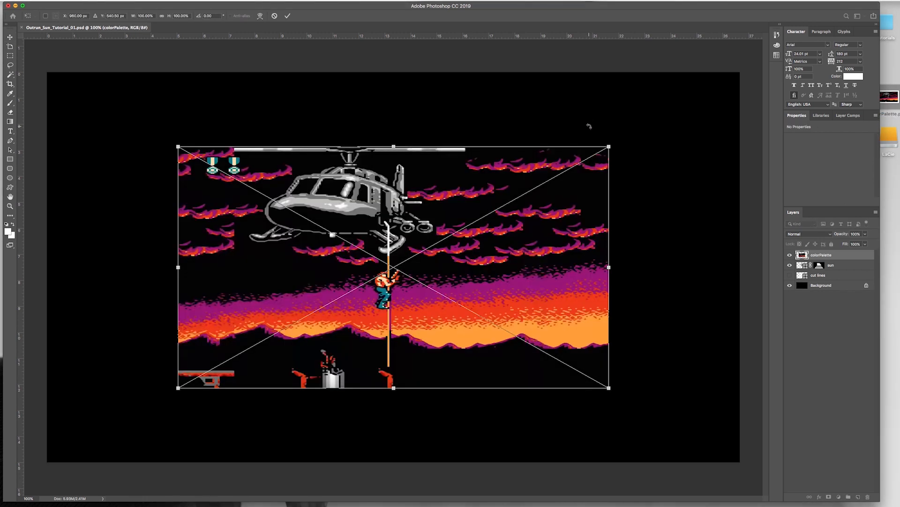
key(Return)
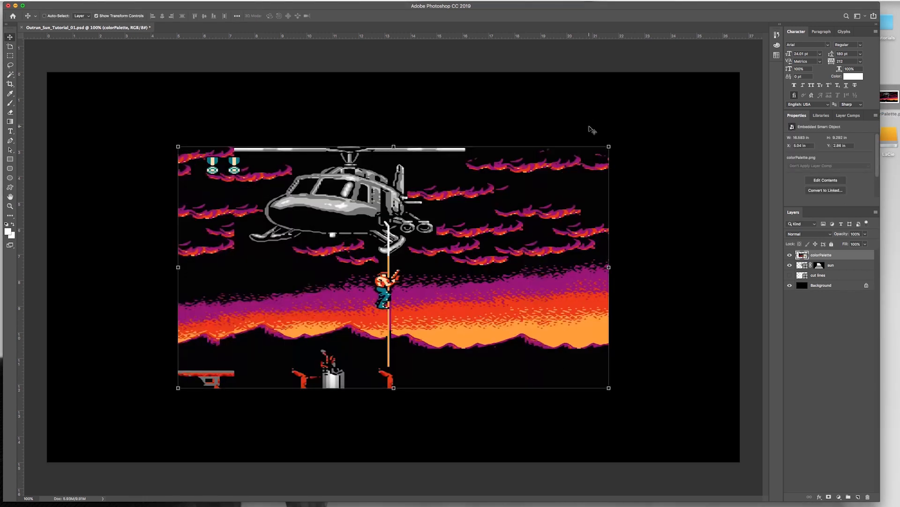
drag(242, 331, 244, 198)
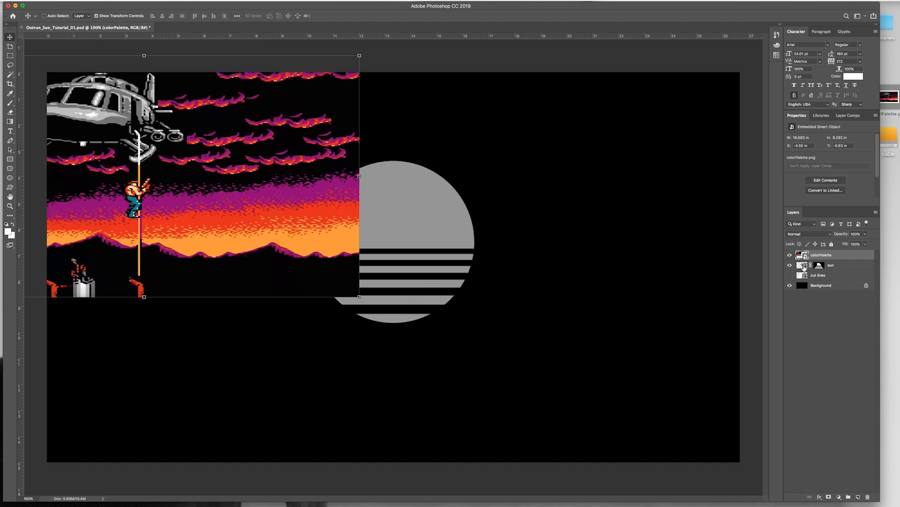
Step: Add a Gradient Overlay effect to the sun layer's shape, keeping the linear style at a 90° angle
click(839, 266)
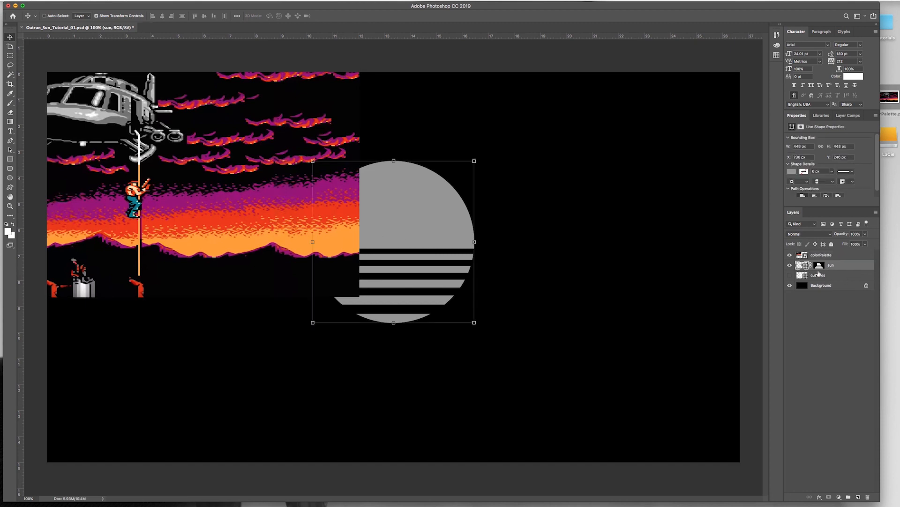
click(820, 265)
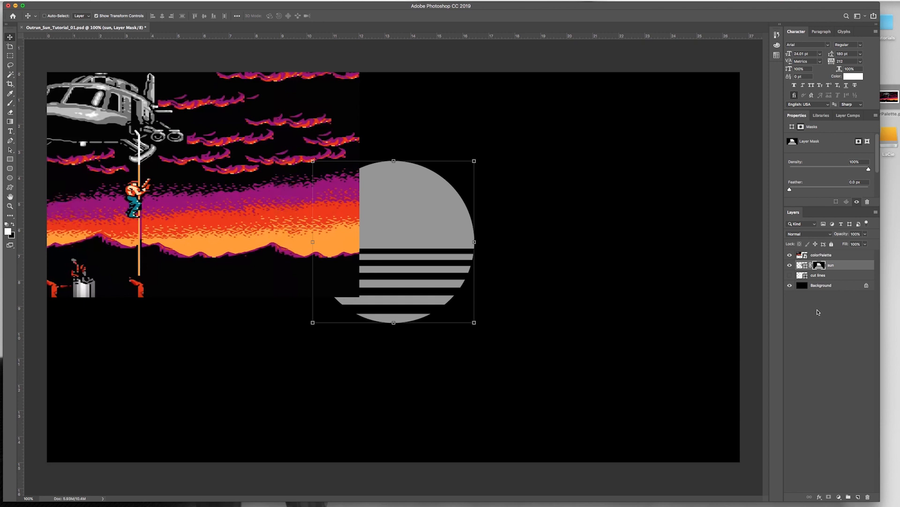
click(804, 265)
click(820, 267)
click(803, 265)
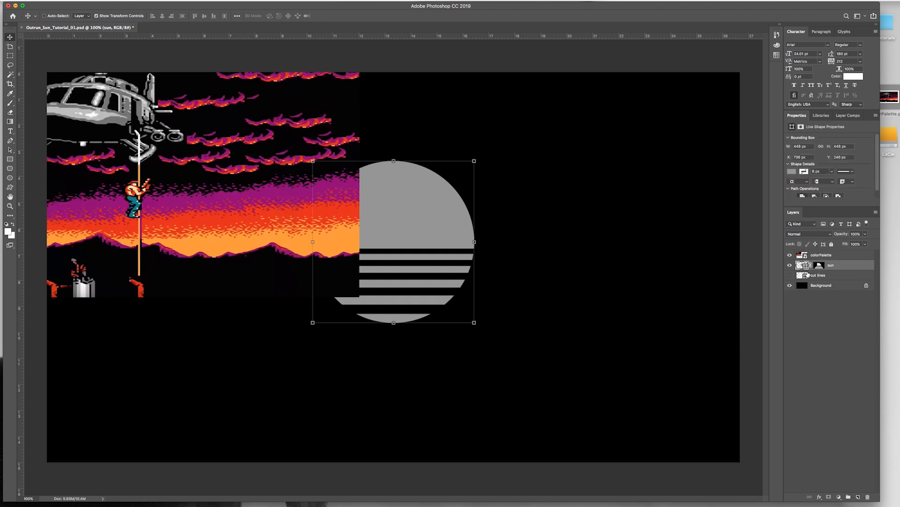
click(820, 497)
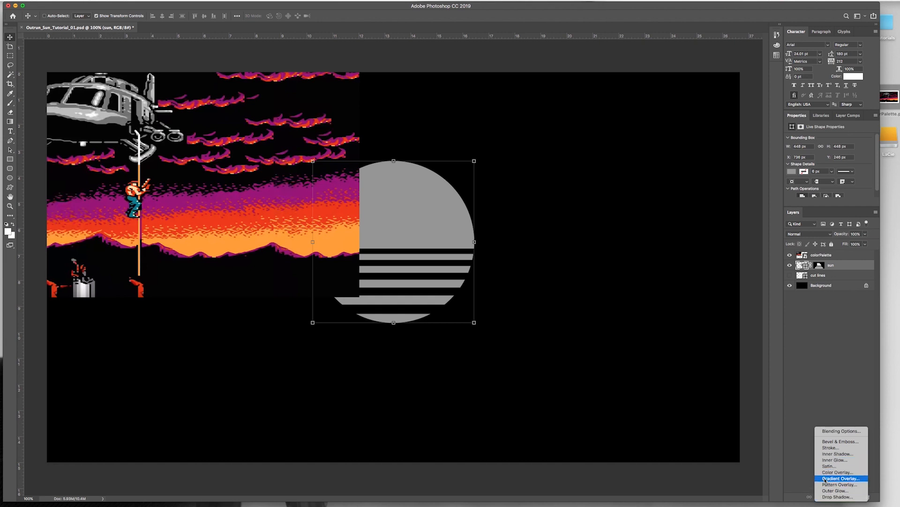
click(826, 478)
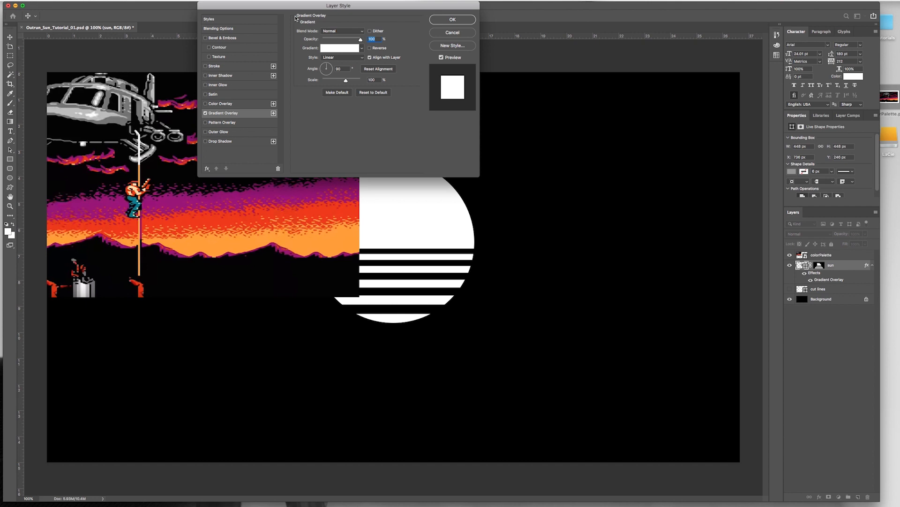
drag(283, 7, 527, 39)
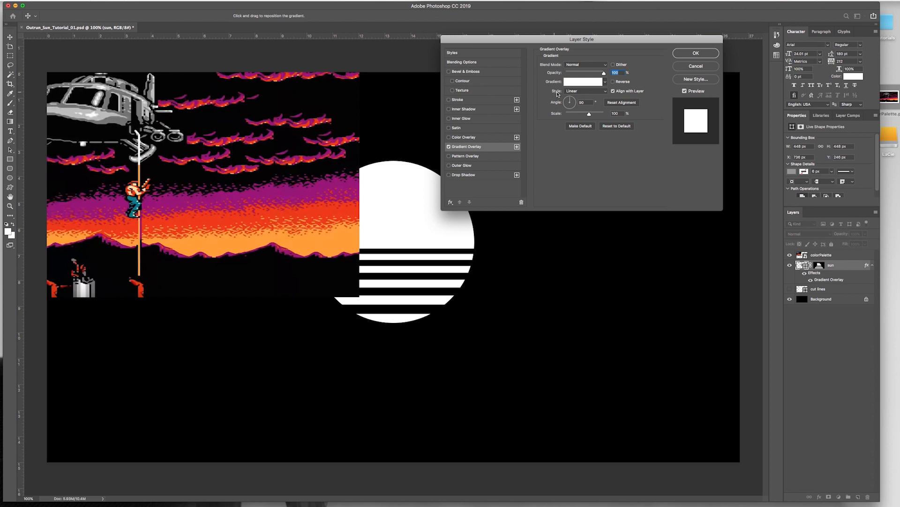
double_click(582, 102)
Step: Set the overlay gradient's 0% colour stop to the orange-red #ee3a00 sampled from the palette image's sky
click(573, 84)
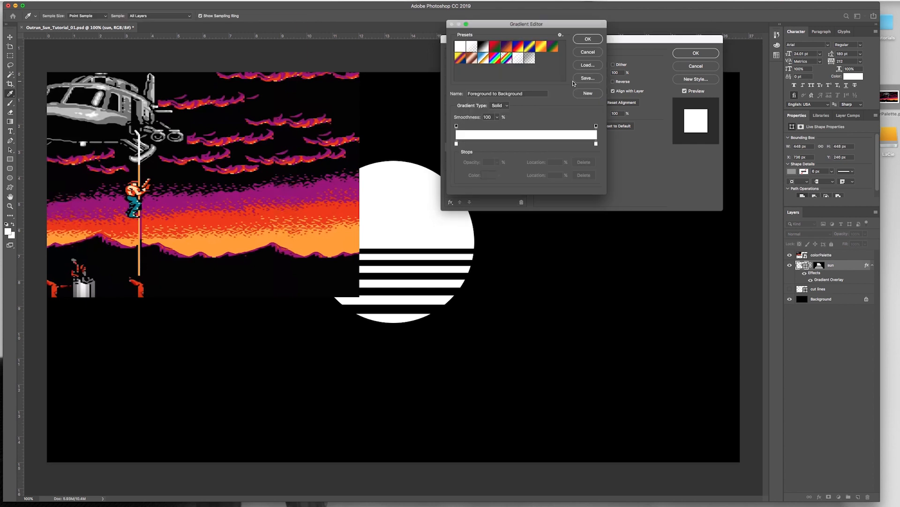
click(456, 143)
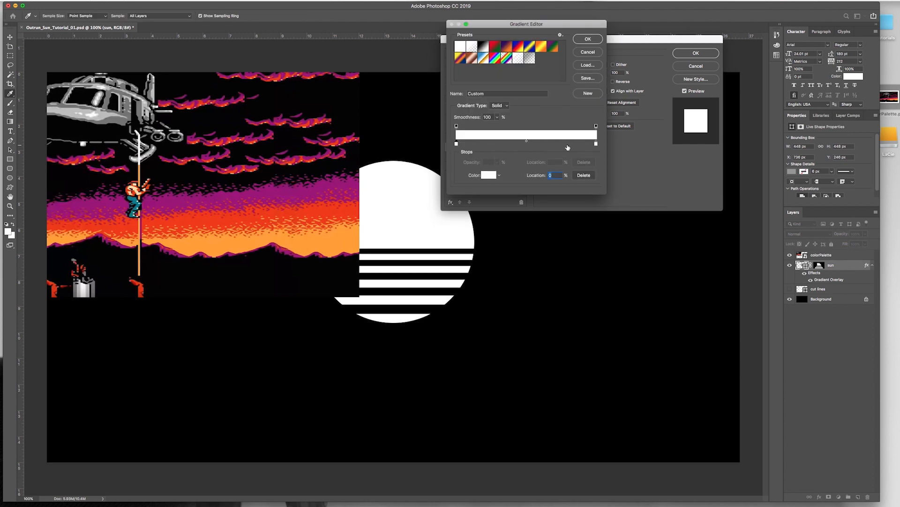
click(596, 144)
click(457, 143)
click(490, 175)
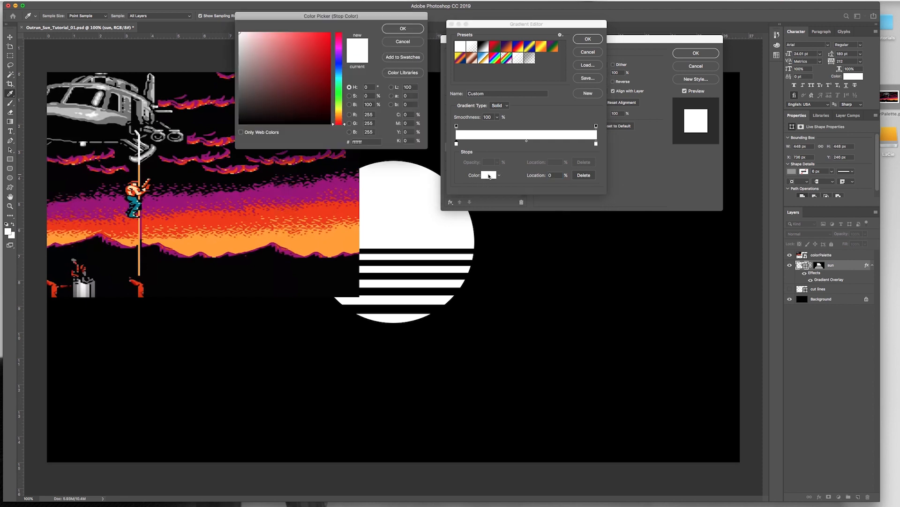
click(300, 61)
mouse_move(300, 61)
mouse_down()
mouse_move(289, 78)
mouse_move(263, 59)
mouse_move(312, 46)
mouse_move(300, 40)
mouse_move(303, 47)
mouse_up()
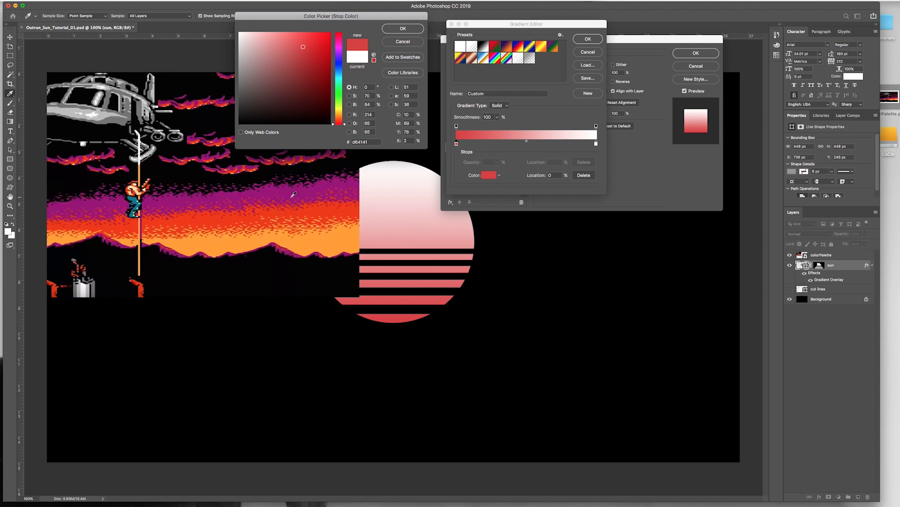
click(324, 208)
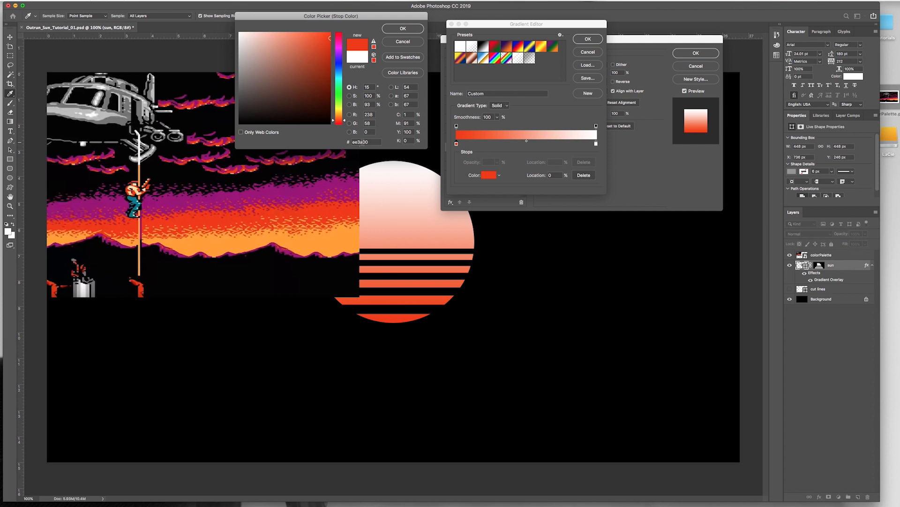
key(Return)
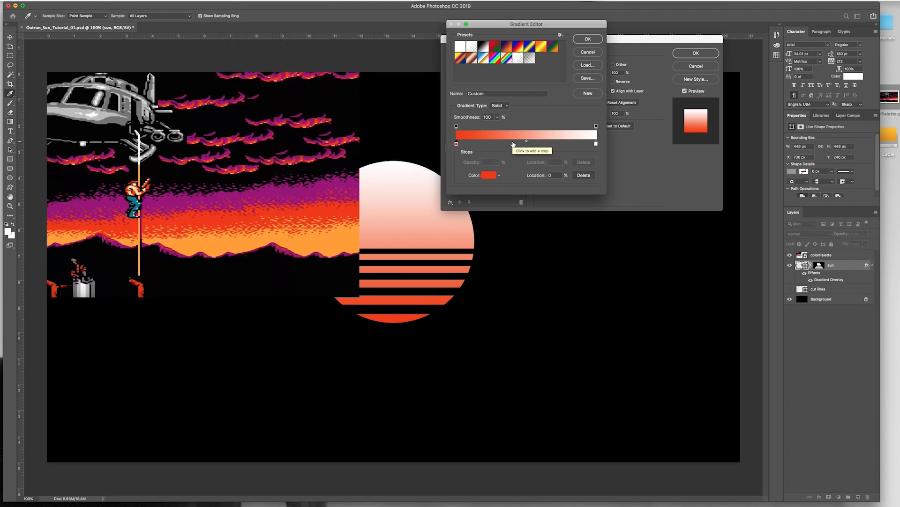
Step: Set the overlay gradient's 100% colour stop to the light orange #ff9f27 sampled from the palette image, apply the effect and hide the colorPalette layer
click(597, 144)
click(487, 176)
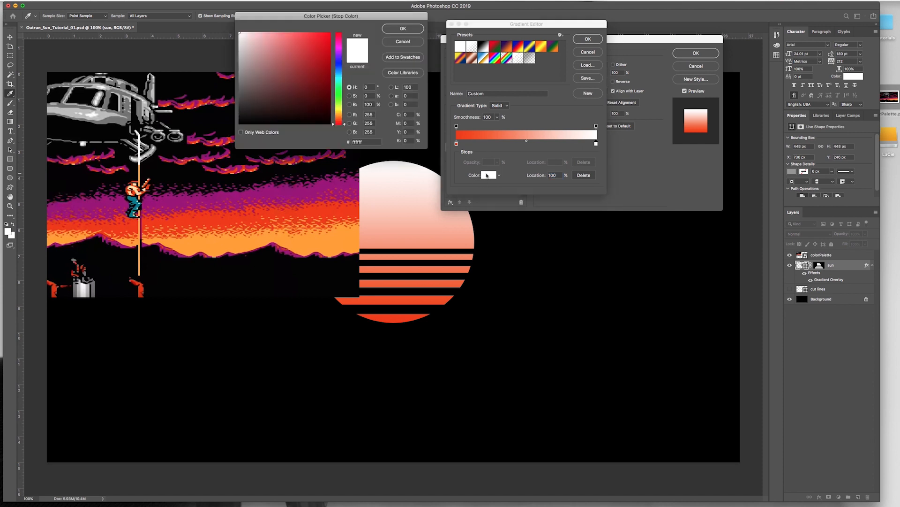
click(335, 243)
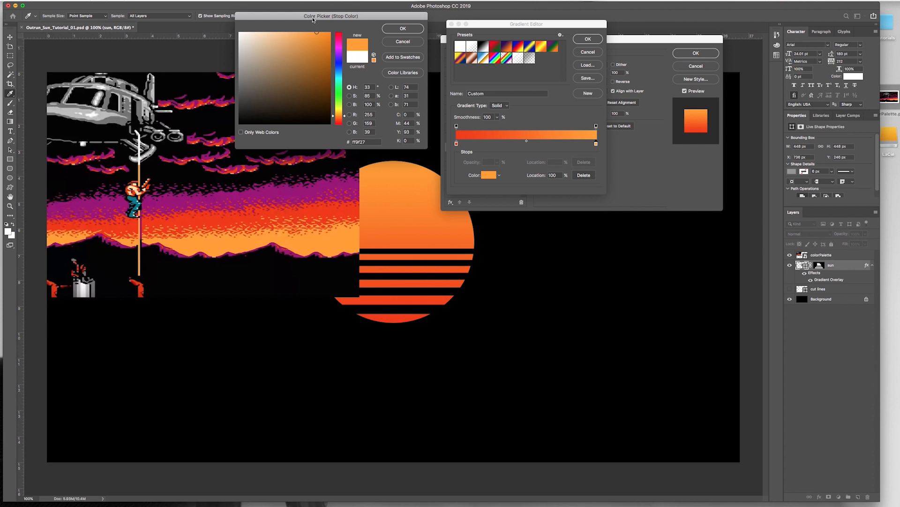
click(359, 142)
click(402, 29)
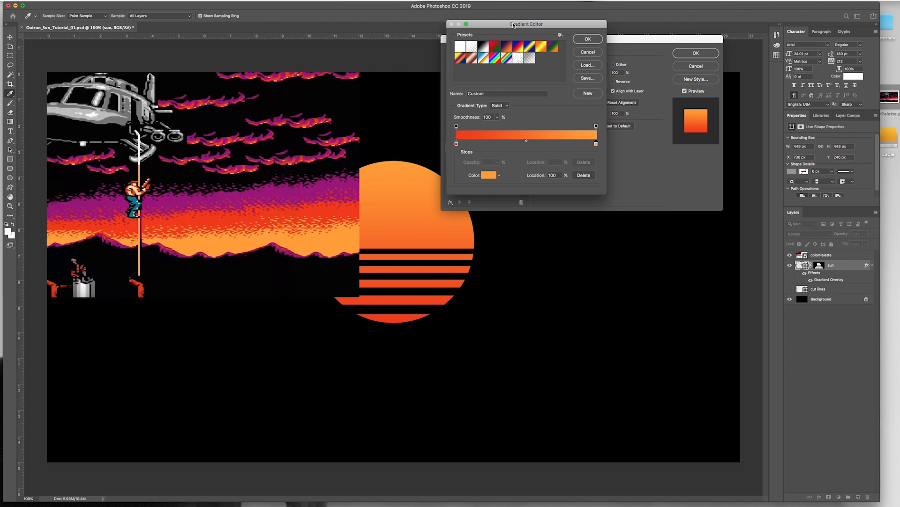
click(582, 39)
click(696, 53)
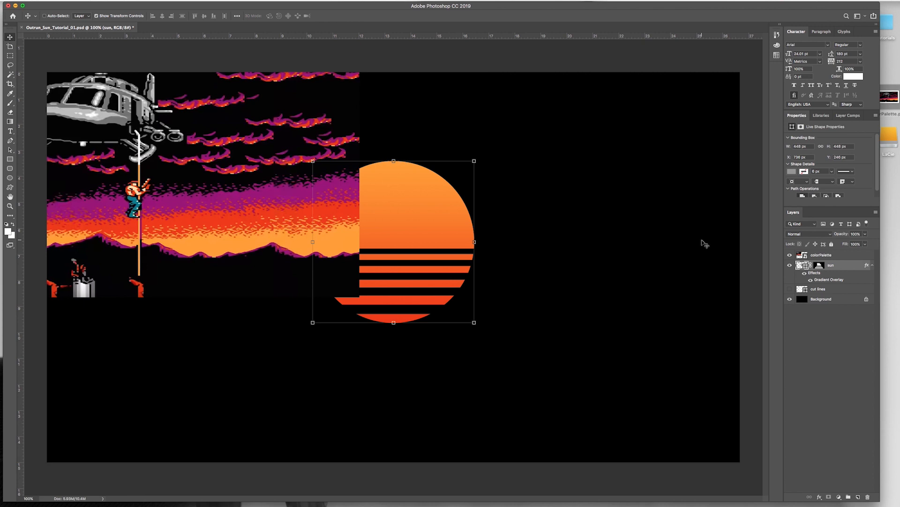
click(790, 256)
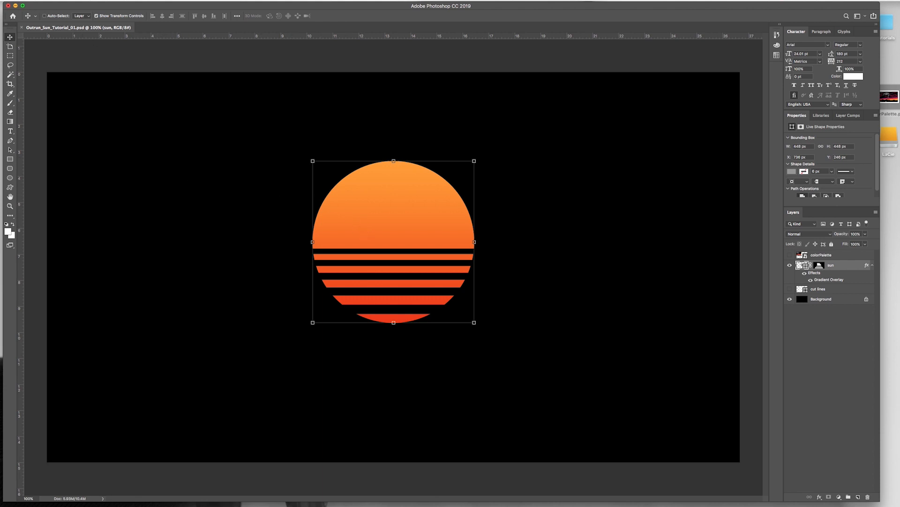
Step: Create a new 50 x 50 px RGB document at 72 pixels/inch with a black background
click(53, 0)
click(59, 6)
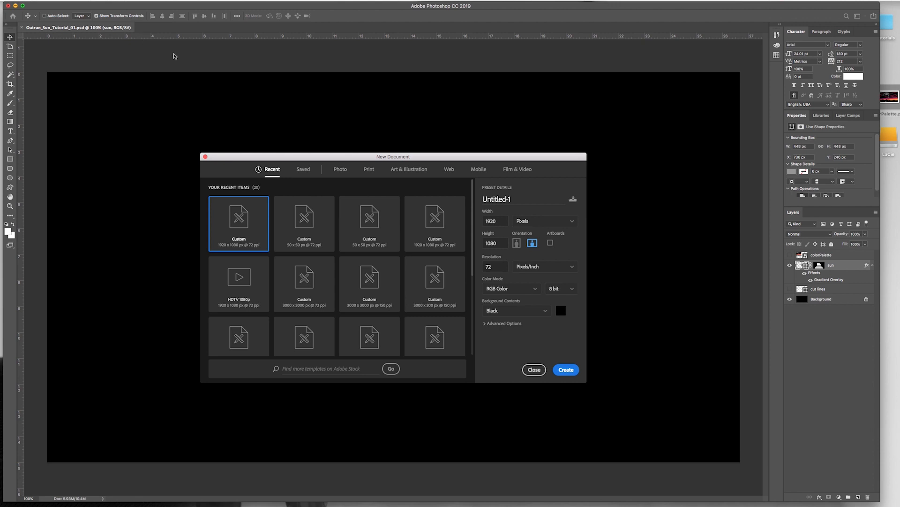
double_click(497, 222)
text(50)
key(Tab)
text(50)
click(566, 369)
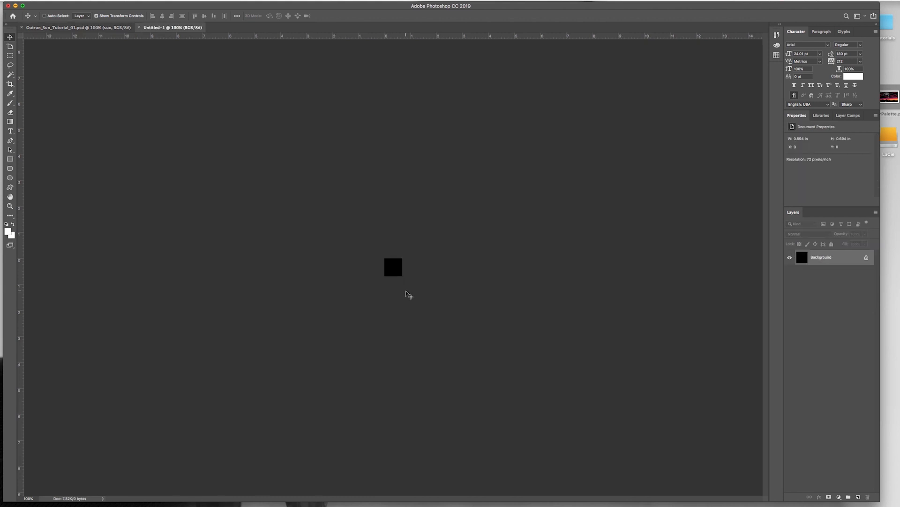
Step: Add a new layer named grid to the small document and hide its Background layer
key(super+equal)
key(super+equal)
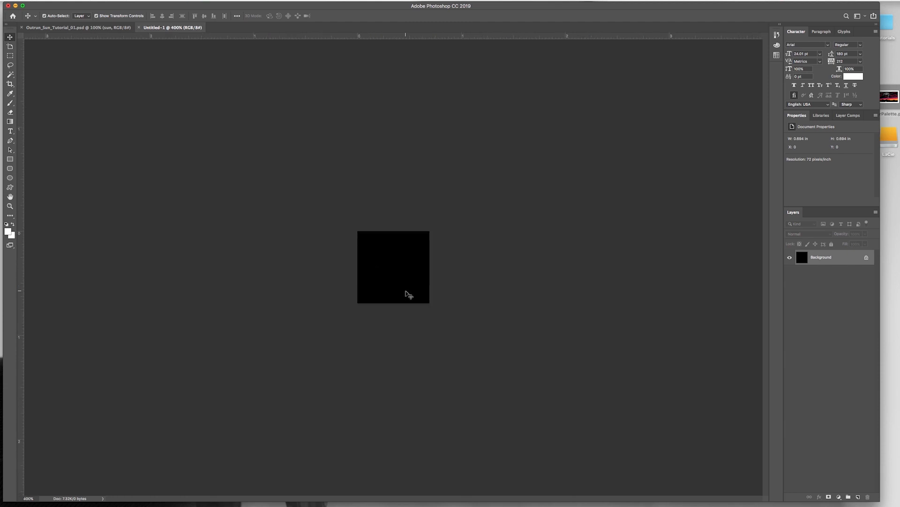
key(super+equal)
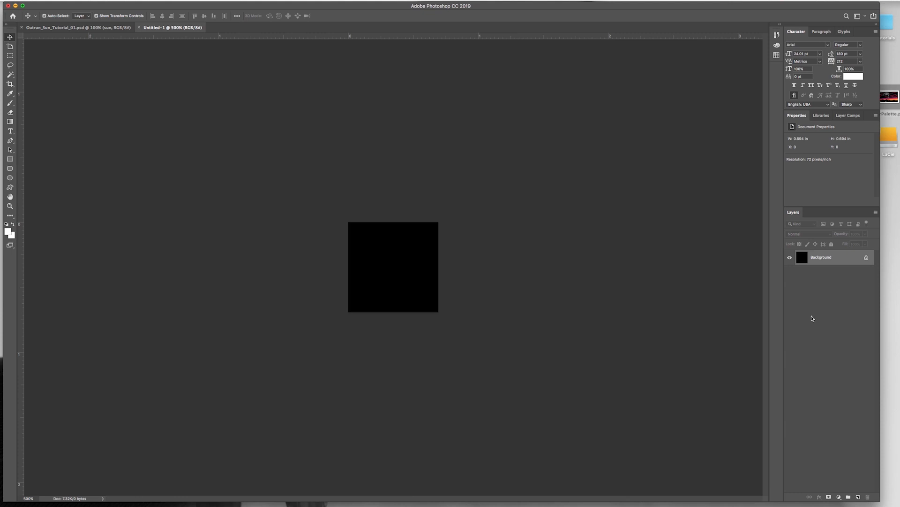
key(super+shift+n)
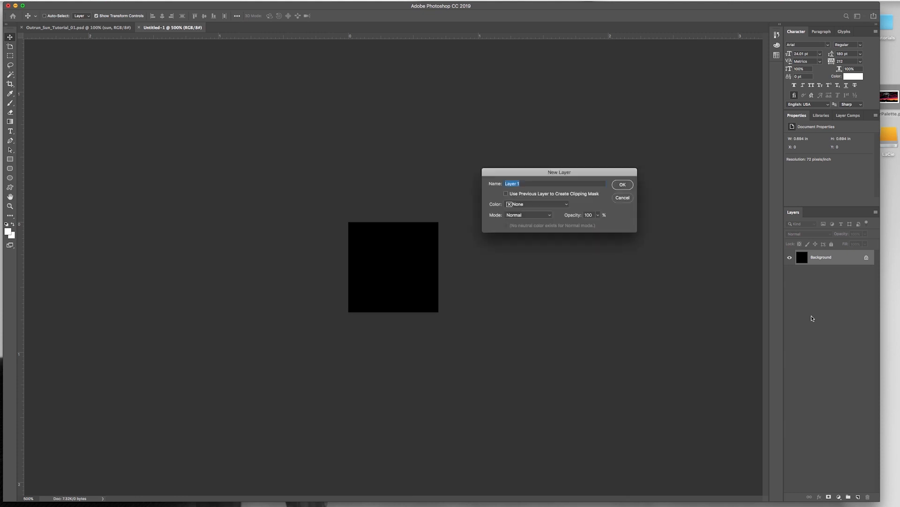
text(grid)
key(Return)
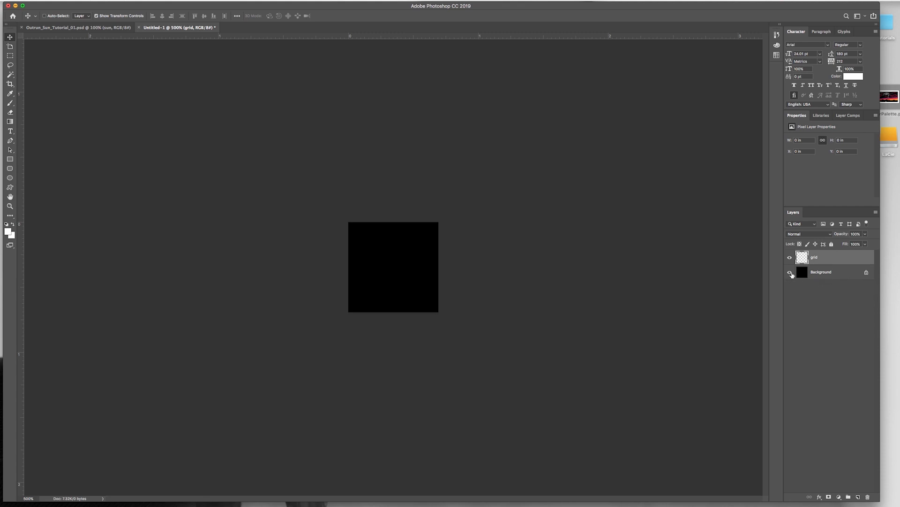
click(790, 274)
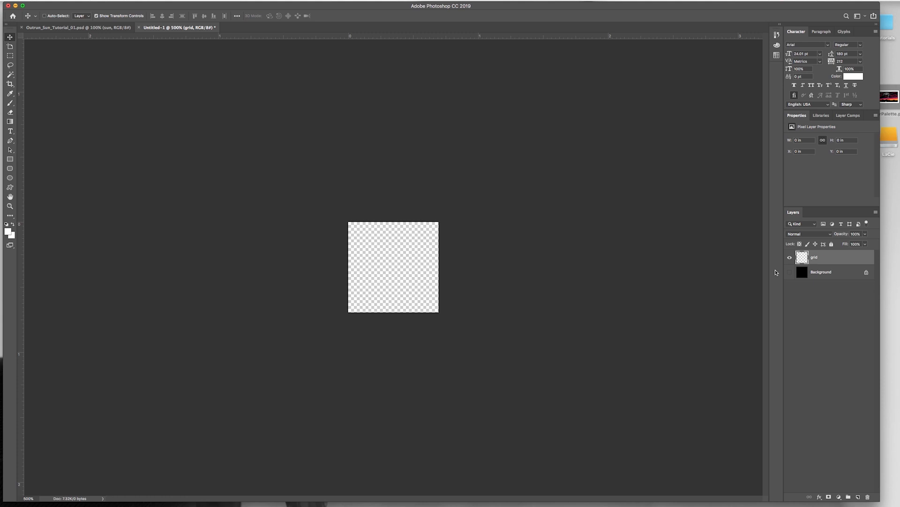
Step: Select the whole canvas and apply a 1 px white stroke inside the selection on the grid layer
key(super+a)
click(69, 0)
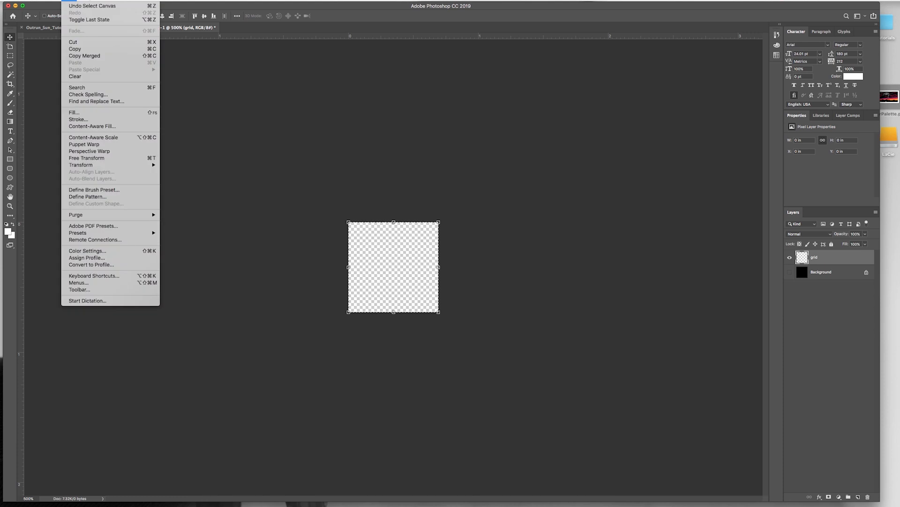
click(77, 120)
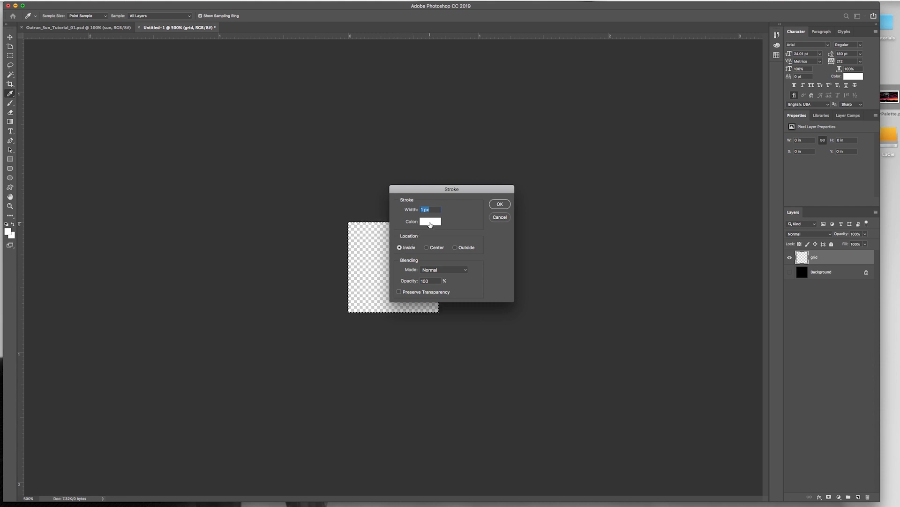
click(500, 205)
key(v)
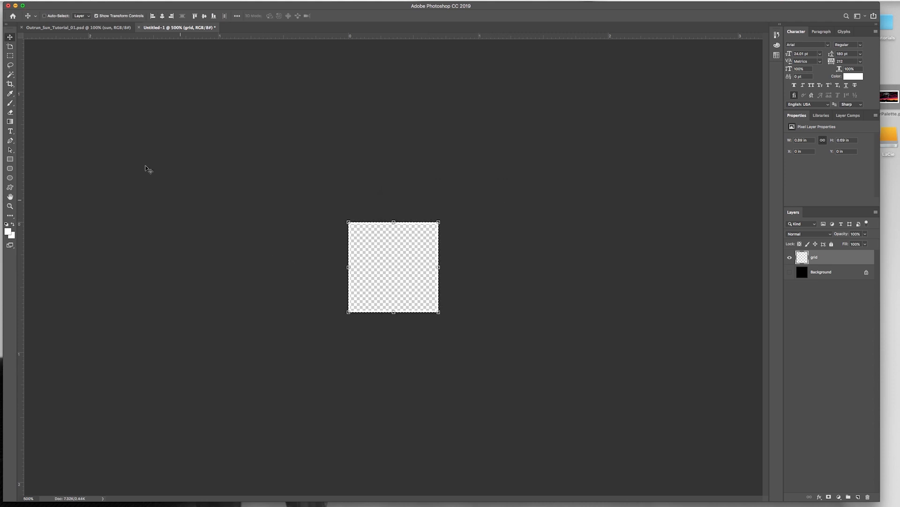
Step: Define the stroked square as a pattern named white grid
click(69, 0)
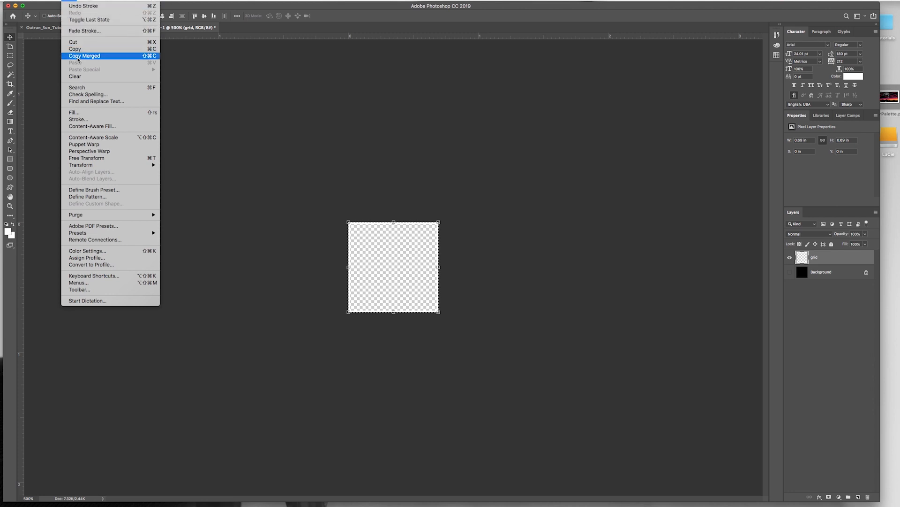
click(85, 196)
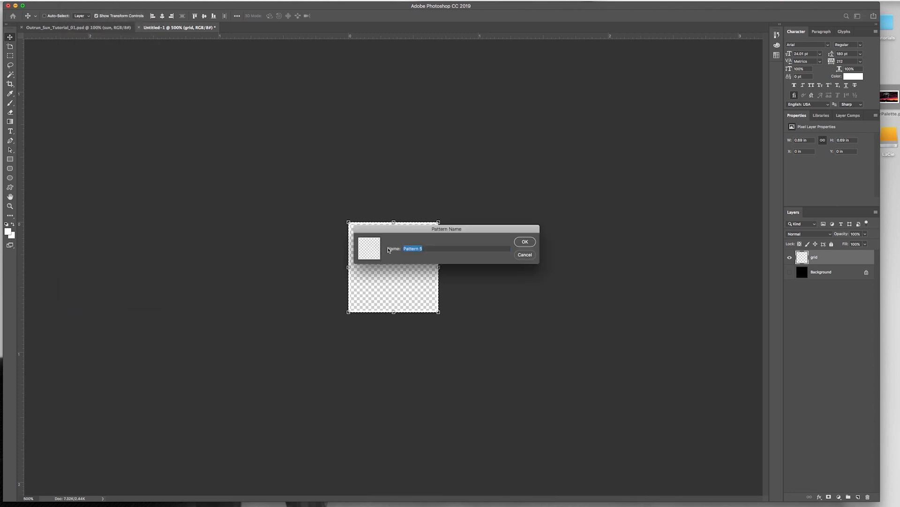
text(white )
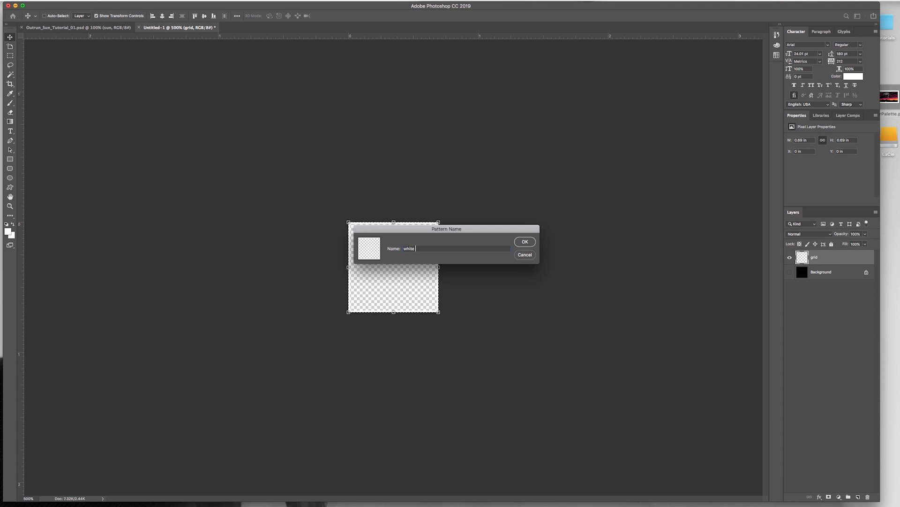
text(grid 1)
key(Return)
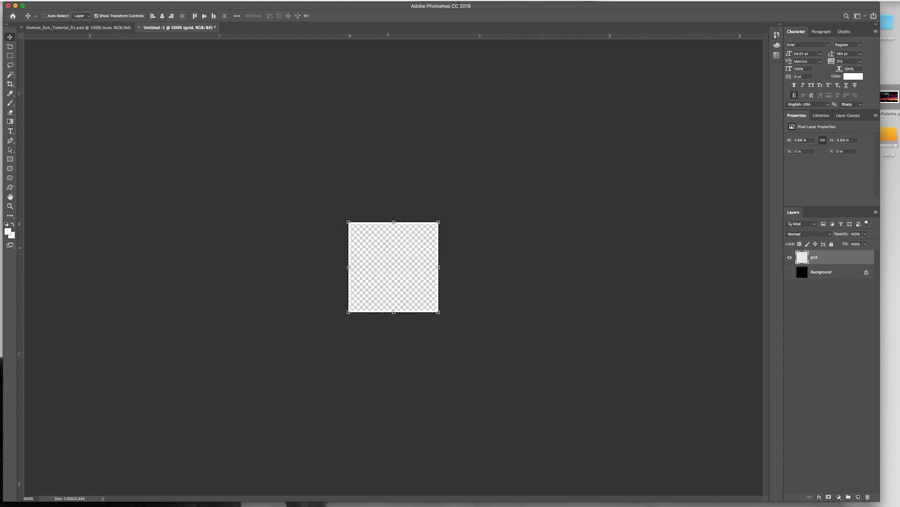
Step: Return to the Outrun_Sun_Tutorial_01.psd document and add a new layer named grid above the sun layer
click(108, 28)
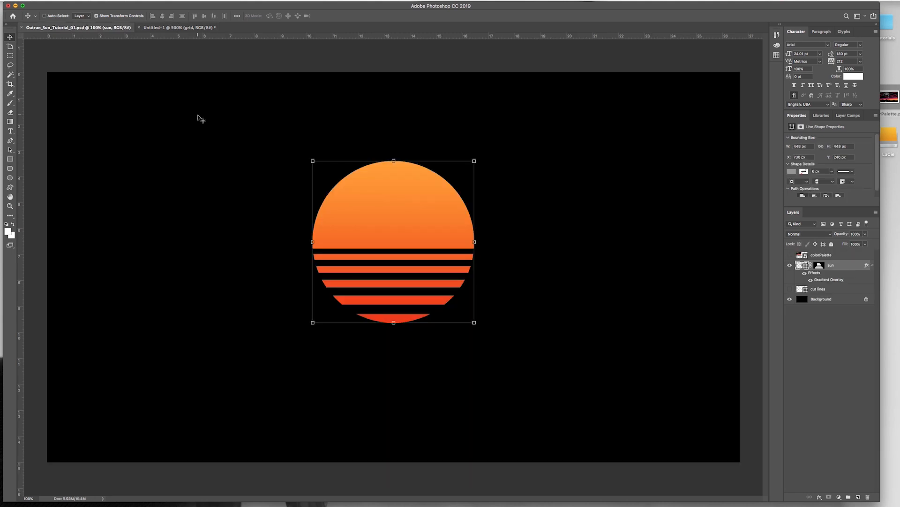
key(super)
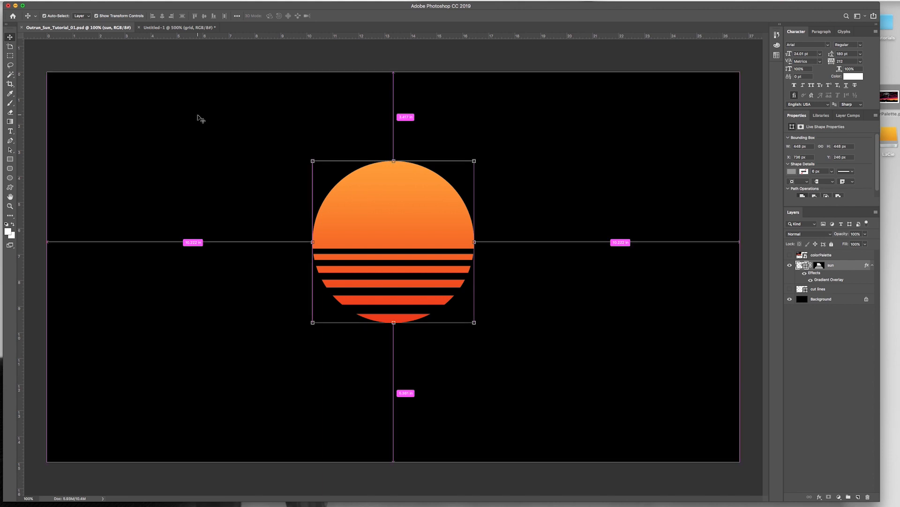
key(super+shift+n)
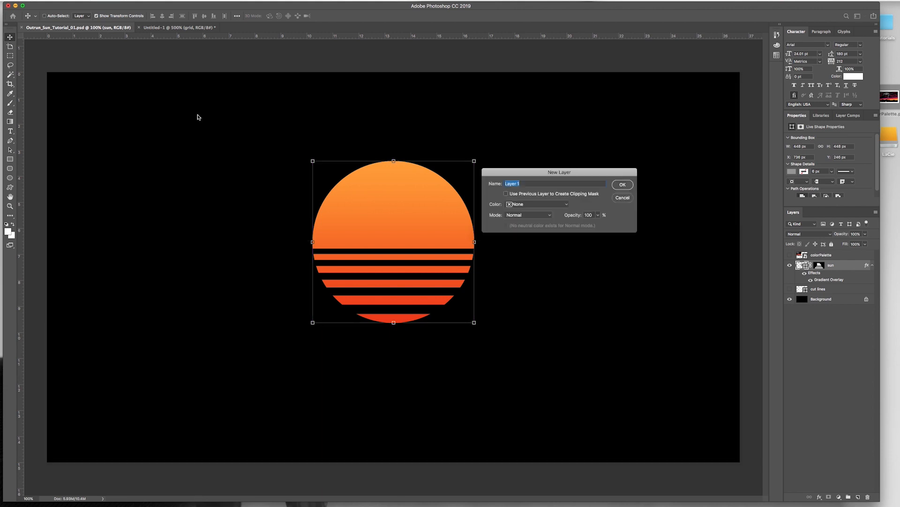
text(grid)
key(Return)
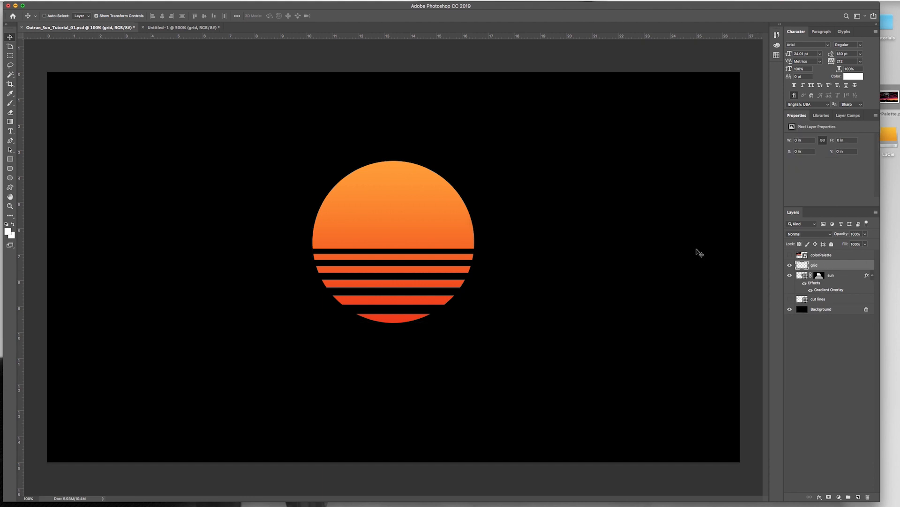
Step: Fill the grid layer with the white grid pattern in Normal mode at 100% opacity and save the document
click(67, 2)
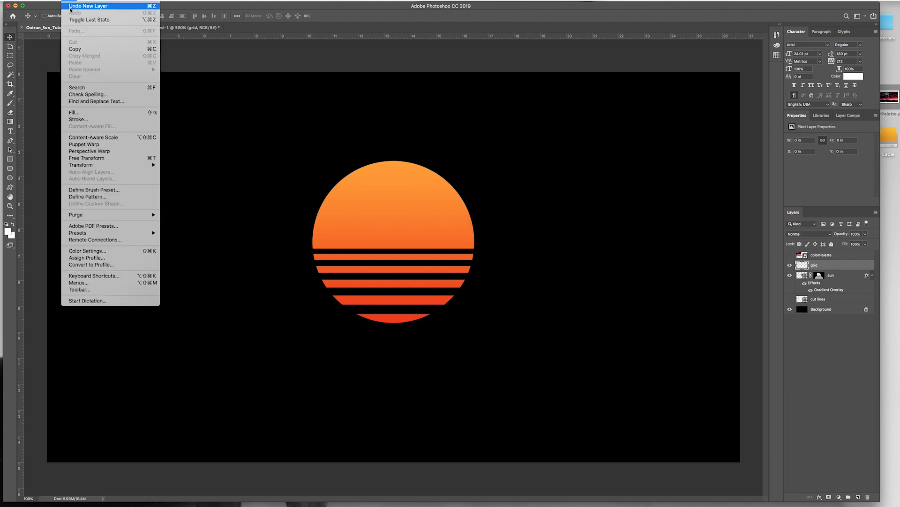
click(88, 113)
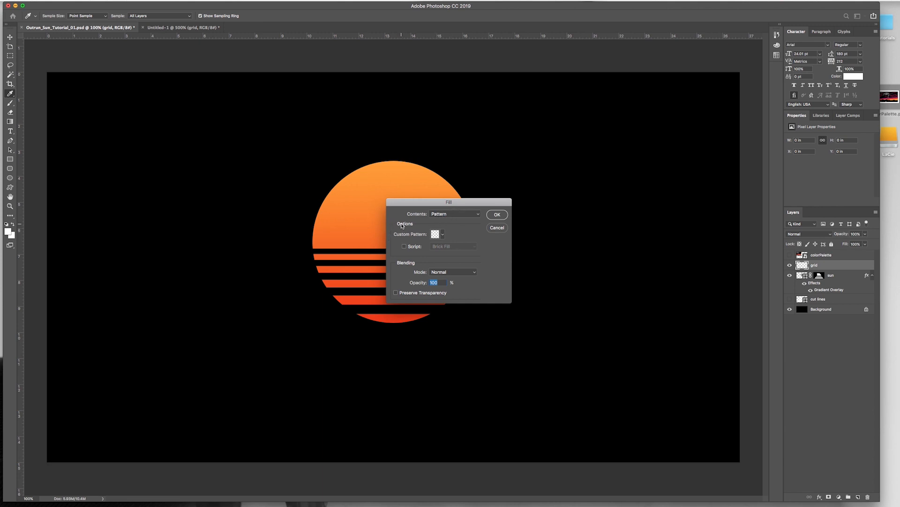
click(442, 234)
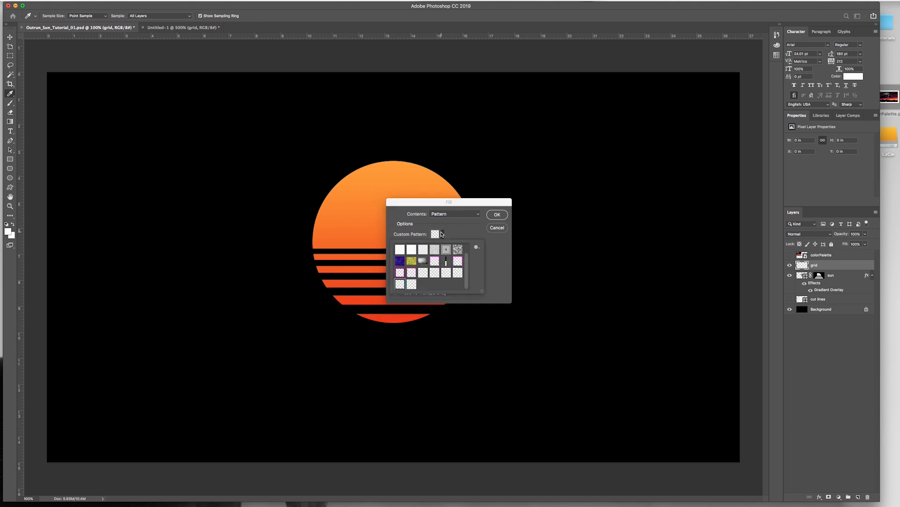
click(411, 284)
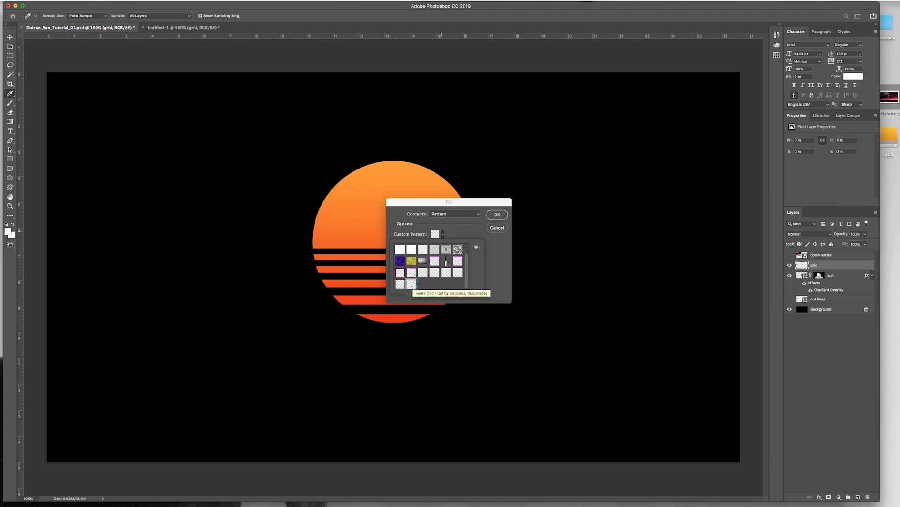
click(496, 214)
key(v)
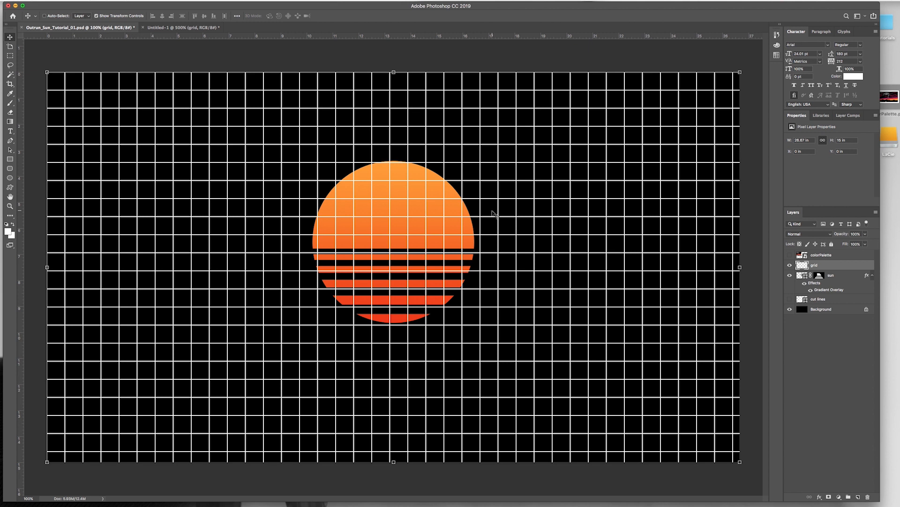
key(super+s)
Step: Give the grid layer a purple #970d77 Color Overlay, showing the colorPalette layer for comparison and hiding it again when done
click(790, 255)
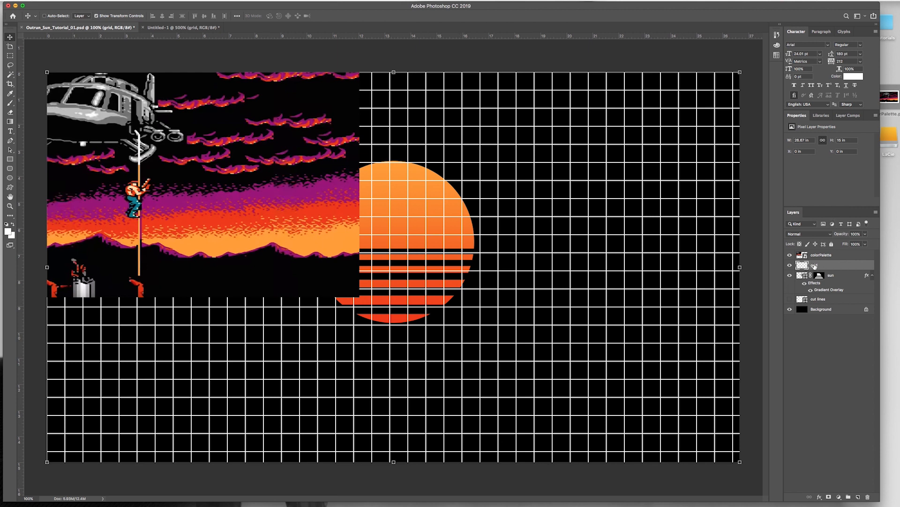
click(819, 497)
click(829, 473)
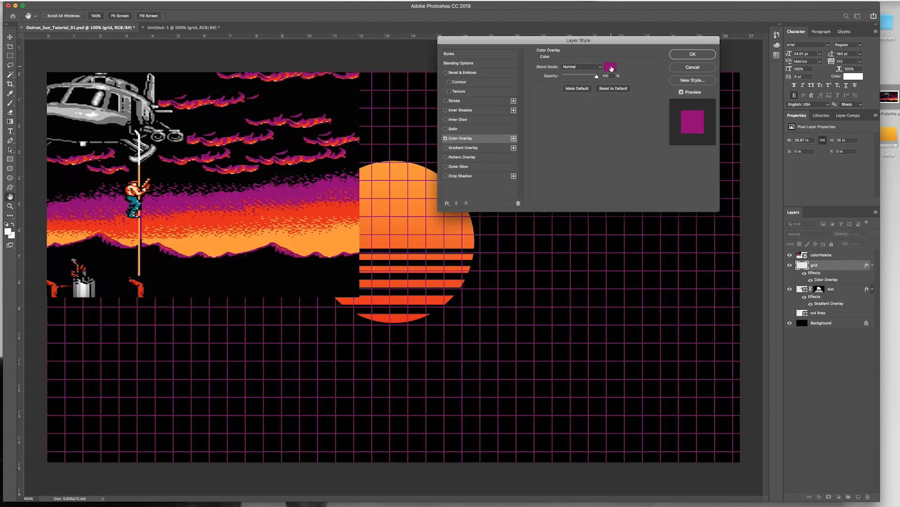
click(611, 68)
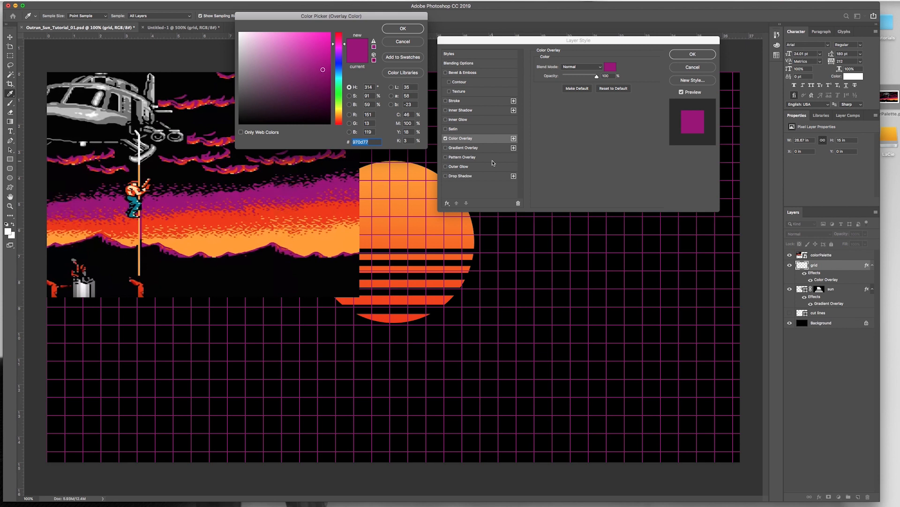
click(399, 29)
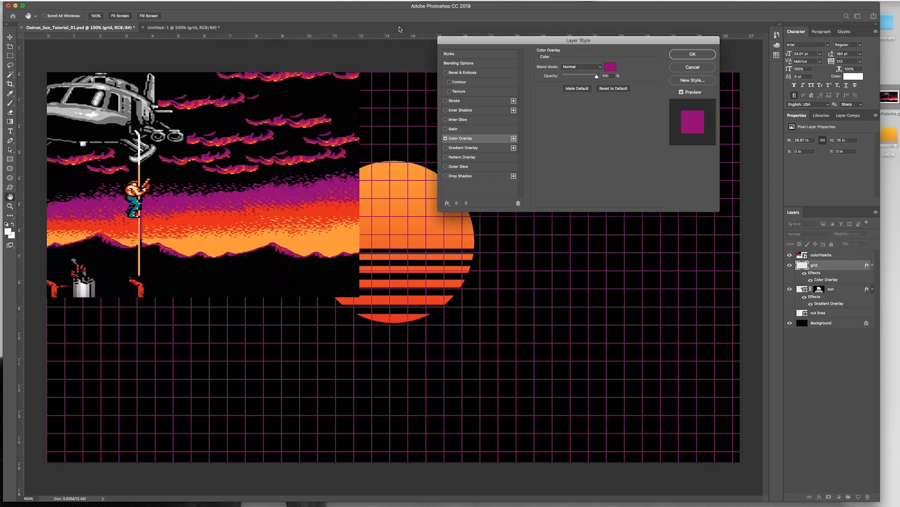
click(687, 55)
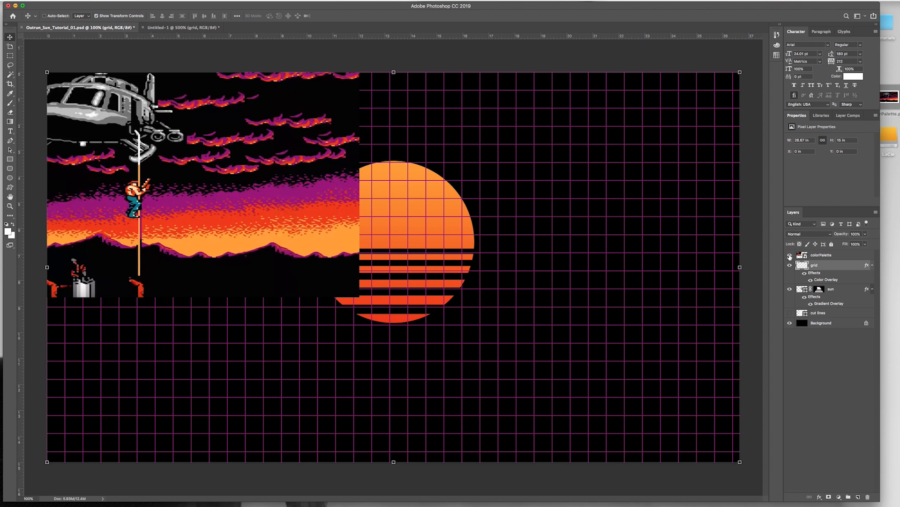
click(790, 255)
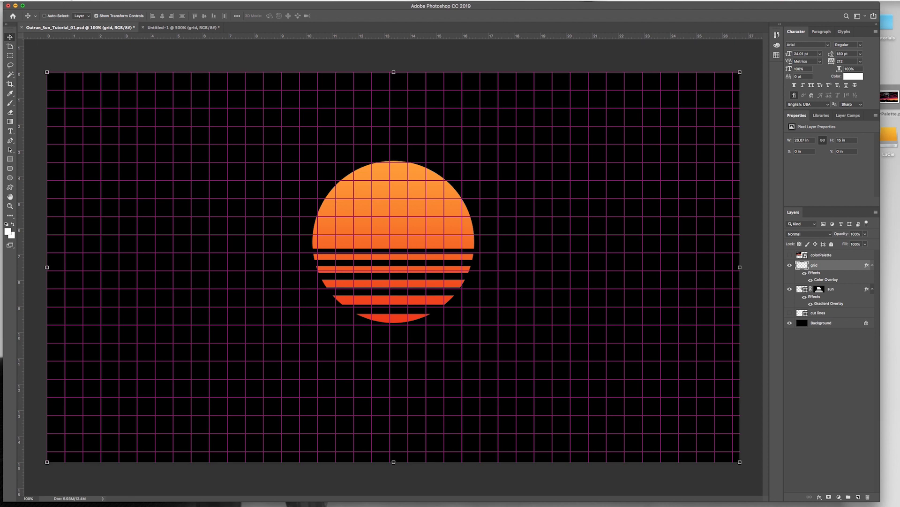
Step: Apply a Perspective transform to the grid layer, spreading its bottom corners symmetrically outward until the layer is about 42 in wide
click(69, 0)
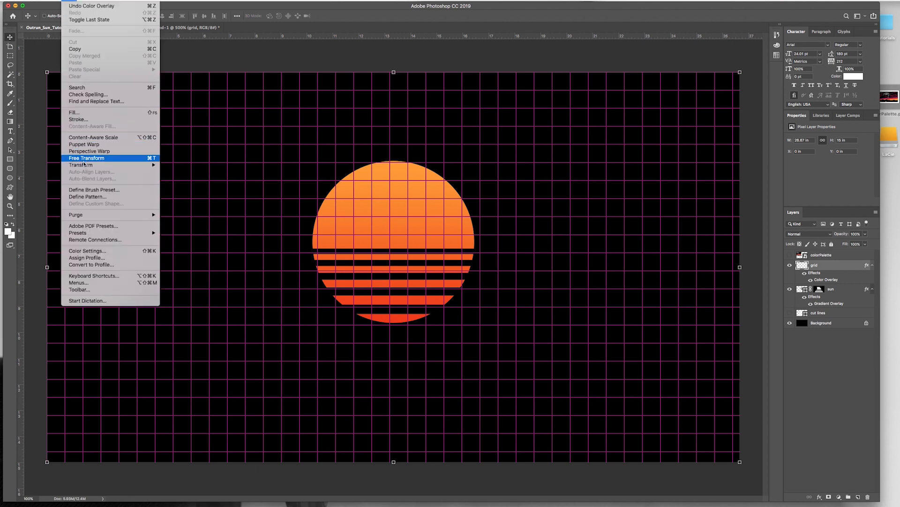
mouse_move(83, 166)
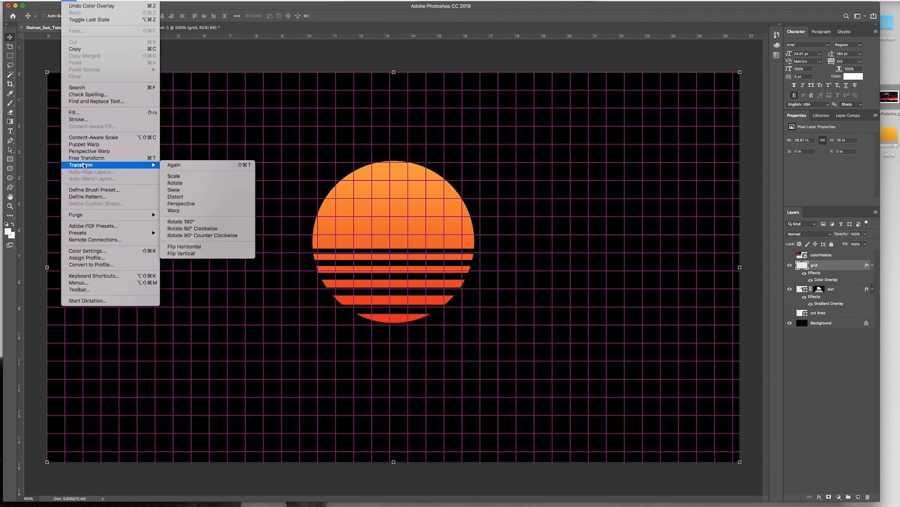
click(196, 205)
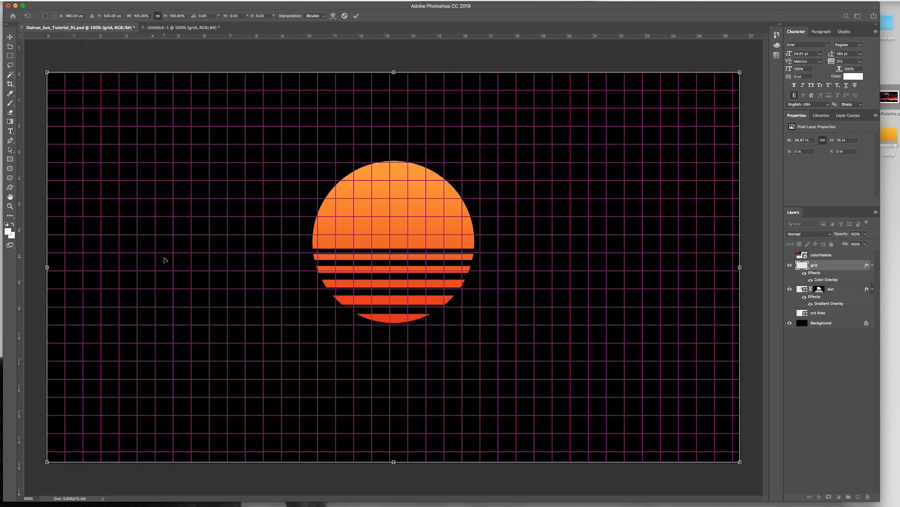
key(super+minus)
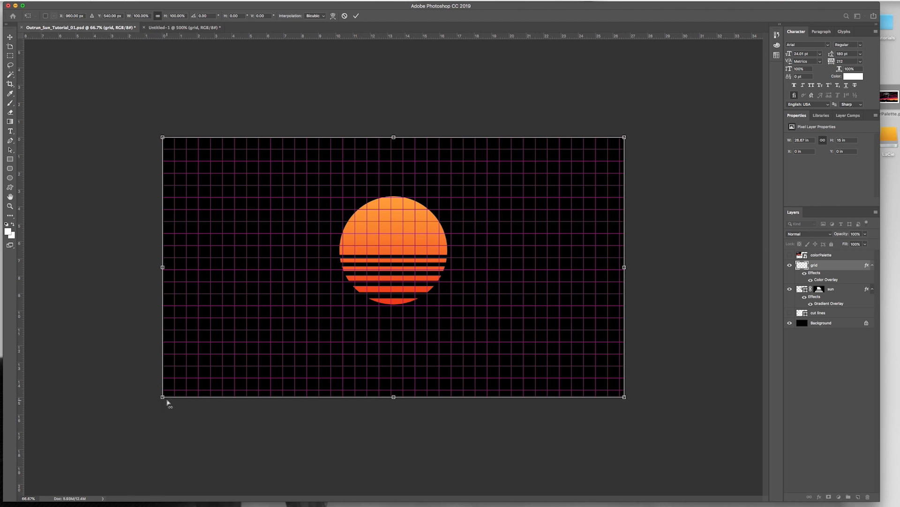
drag(163, 399, 25, 397)
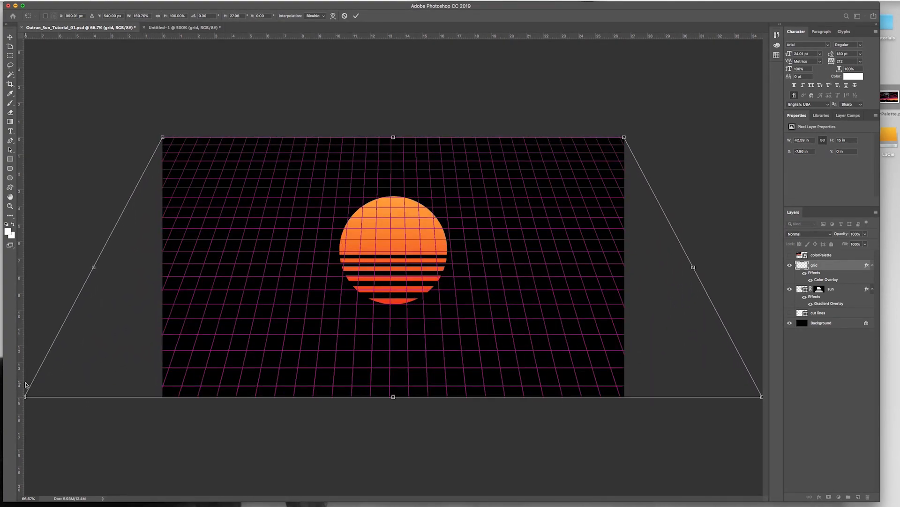
key(Return)
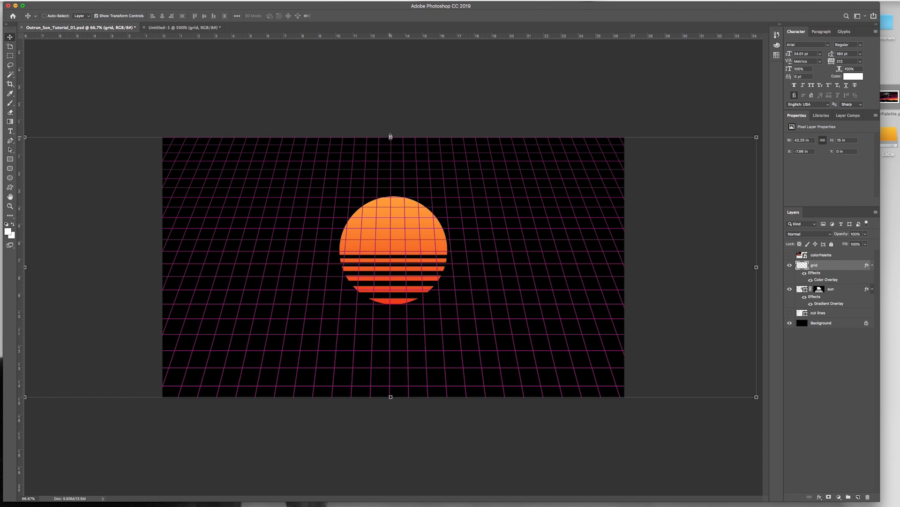
Step: Squash the grid's top edge down to the base of the sun, making it about 5.36 in high, and save the document
drag(390, 137, 395, 306)
key(Return)
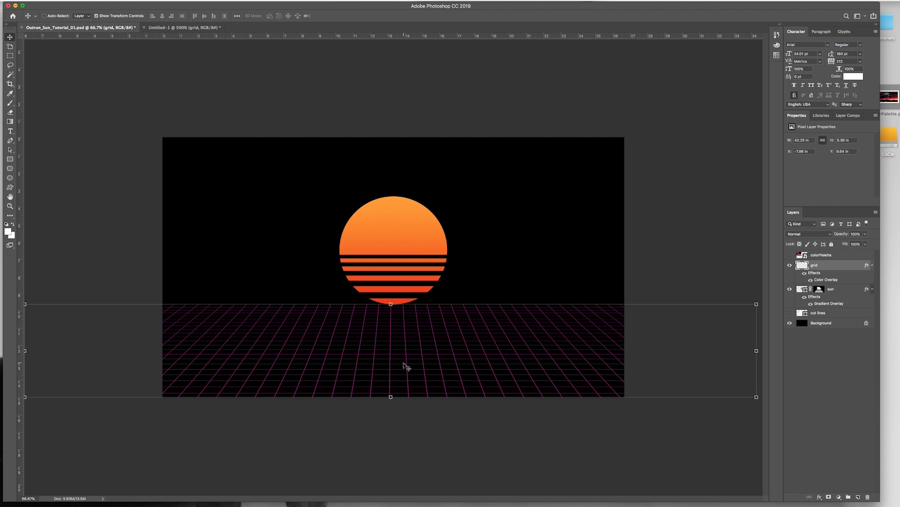
key(super)
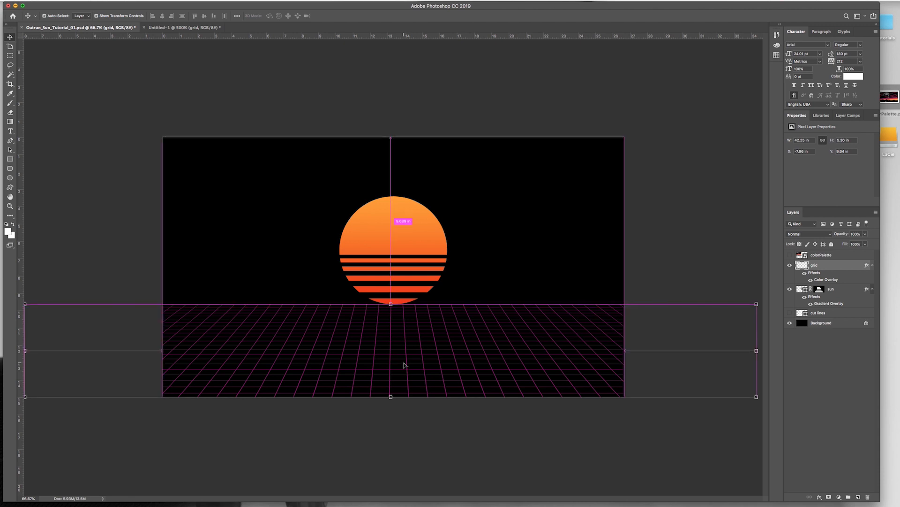
key(super+s)
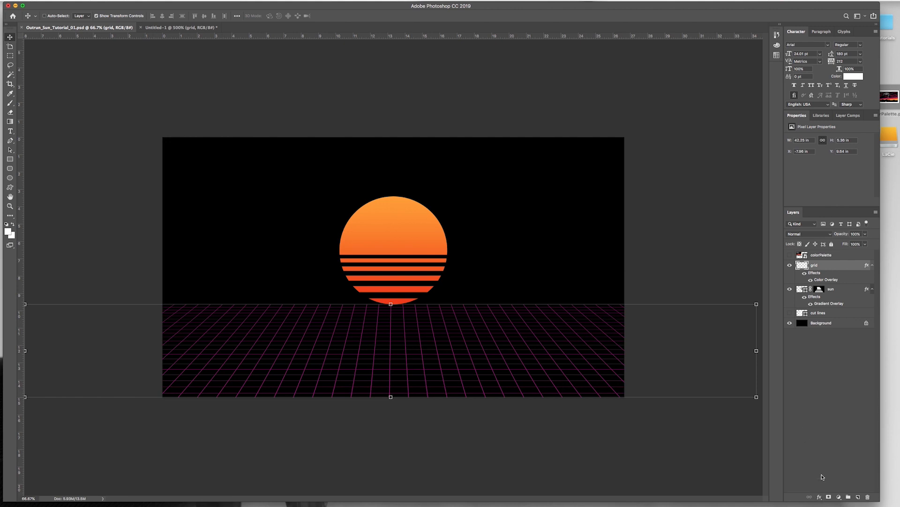
Step: Add a purple #970d77 Outer Glow to the grid layer and reduce the glow's spread to about 15%
click(819, 498)
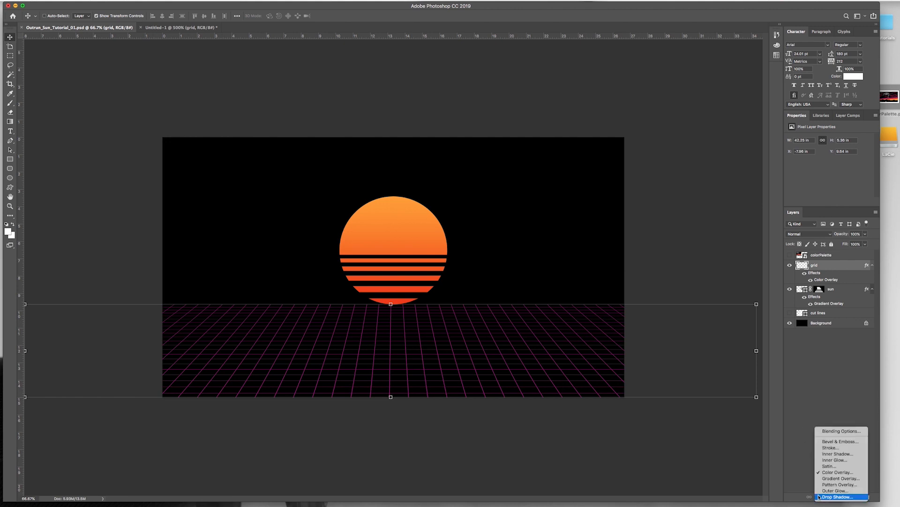
click(828, 491)
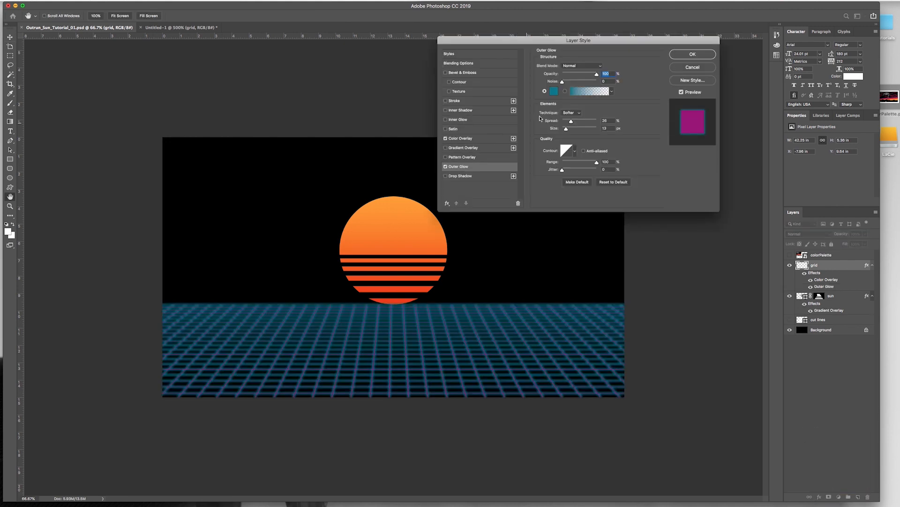
click(554, 92)
click(371, 142)
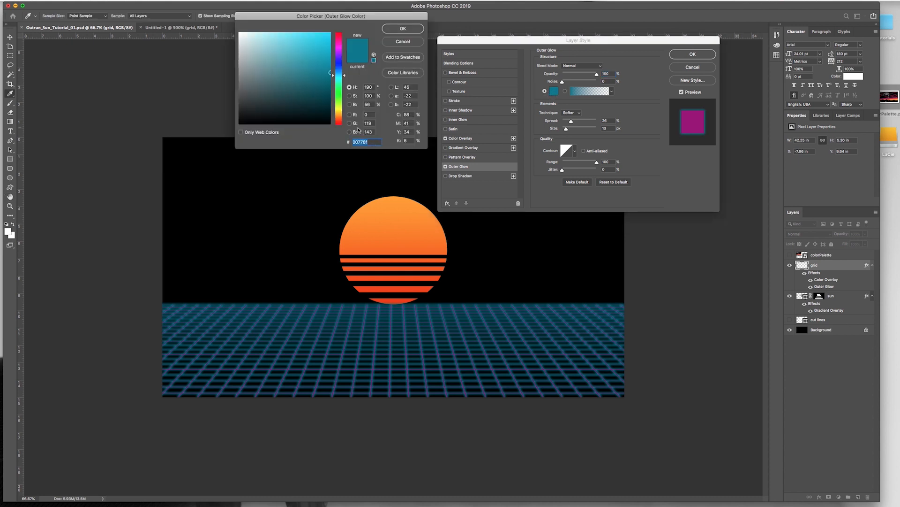
text(970d77)
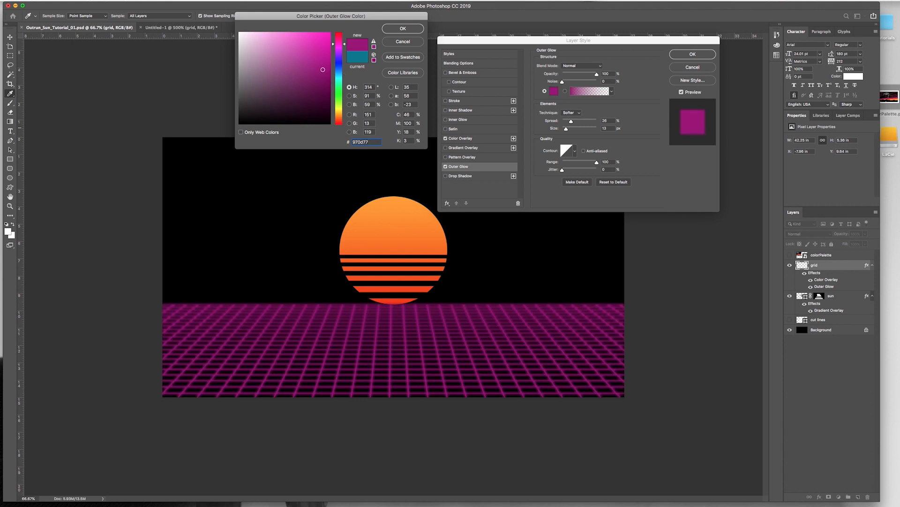
click(397, 28)
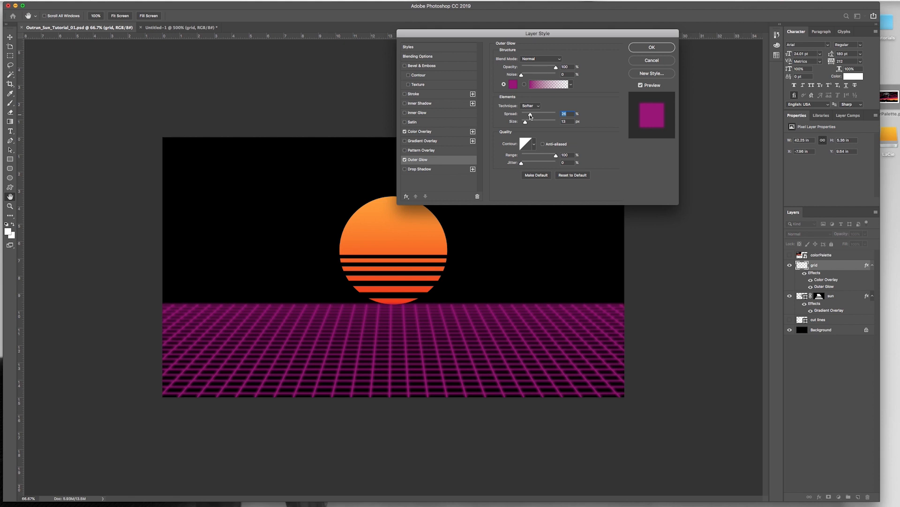
drag(530, 116, 528, 119)
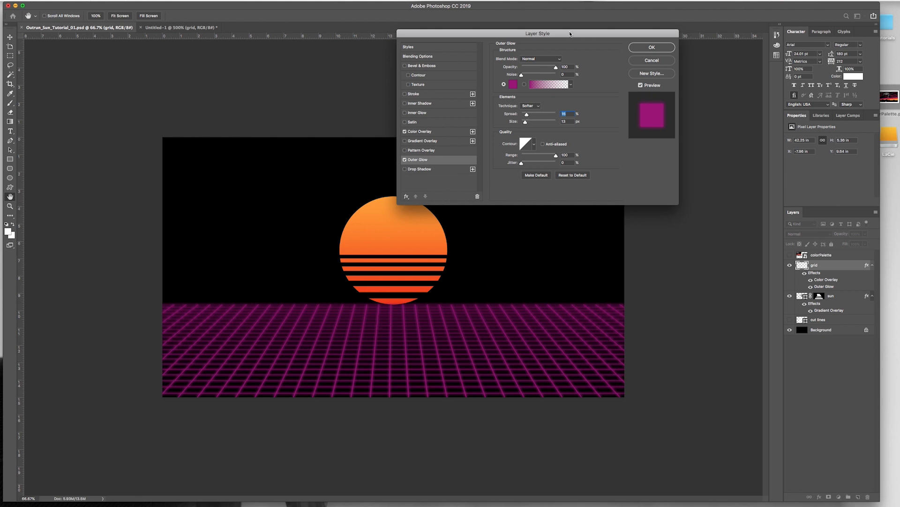
click(652, 47)
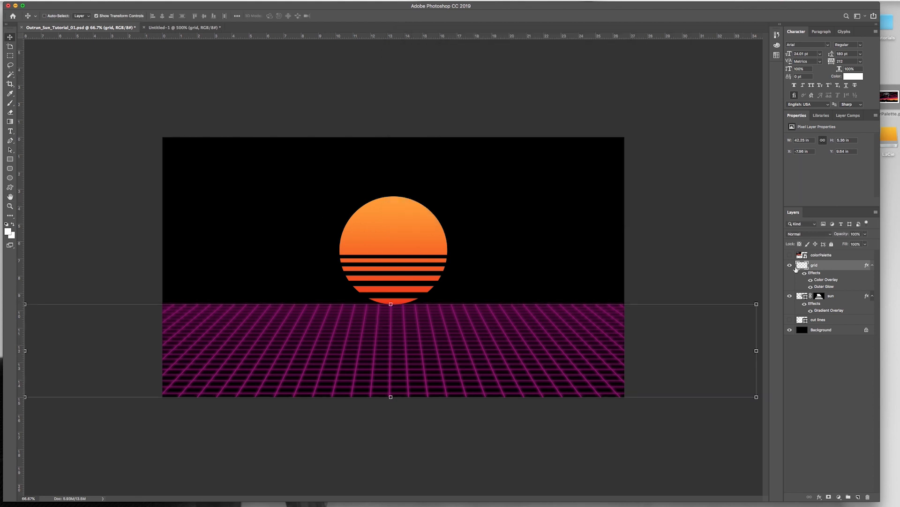
Step: Compare the grid with and without its Outer Glow, leave the glow on, and save the document
click(811, 287)
click(810, 287)
click(811, 287)
click(810, 287)
click(811, 287)
click(810, 286)
key(super+s)
Step: Hide the Background layer and add a new layer named black floor above the grid layer
click(789, 330)
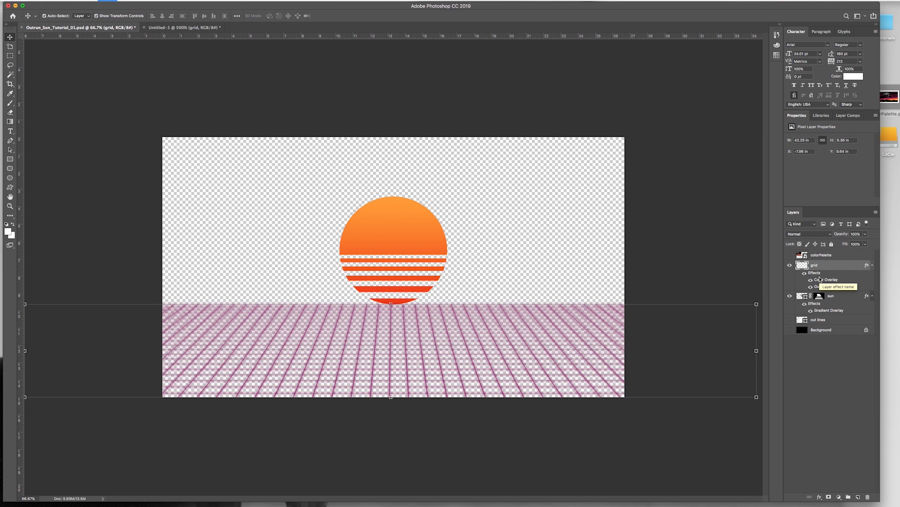
key(super+shift+n)
text(black floo)
key(Return)
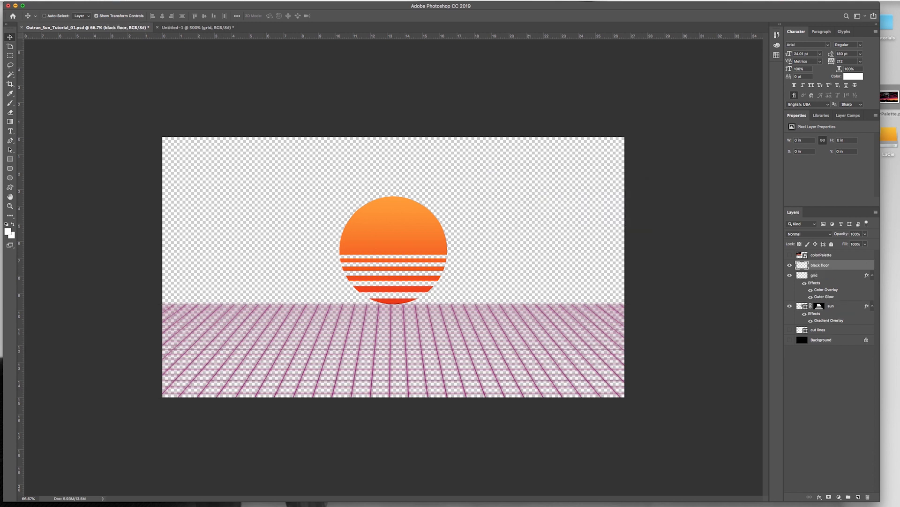
Step: Fill the black floor layer with black and place it between the grid and sun layers
key(d)
key(x)
key(x)
key(x)
key(x)
key(x)
key(x)
key(alt+BackSpace)
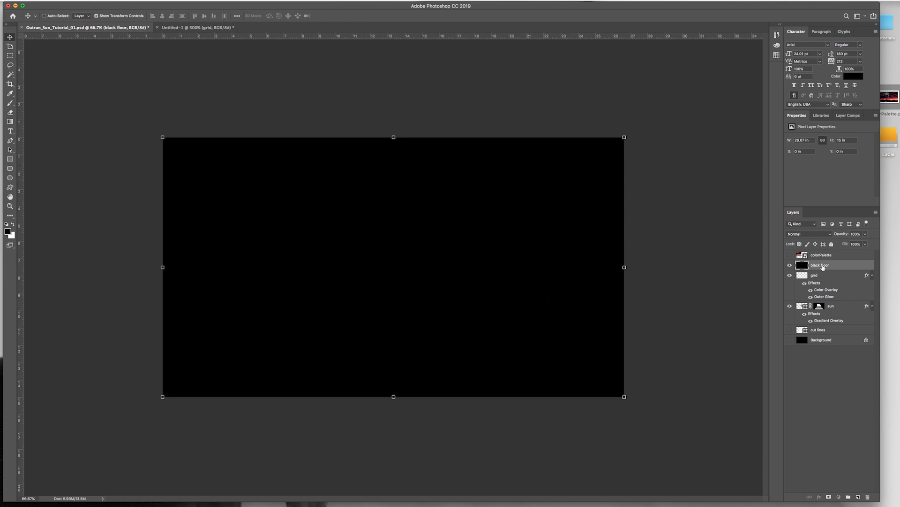
drag(823, 267, 825, 301)
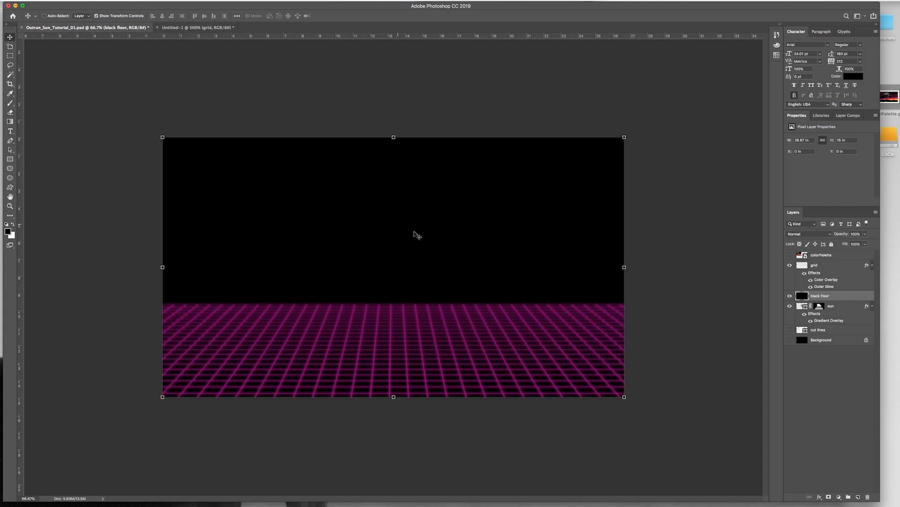
Step: Move the black floor layer straight down until its top edge meets the grid's horizon, at Y 9.64 in
key(shift+Down)
key(shift+Down)
key(shift+Down)
key(shift+Down)
key(shift+Down)
key(shift+Down)
key(shift+Down)
key(shift+Down)
key(shift+Down)
key(shift+Down)
key(shift+Down)
key(shift+Down)
key(shift+Down)
key(shift+Down)
key(shift+Down)
key(shift+Down)
key(shift+Down)
key(shift+Down)
key(shift+Down)
key(shift+Down)
key(shift+Down)
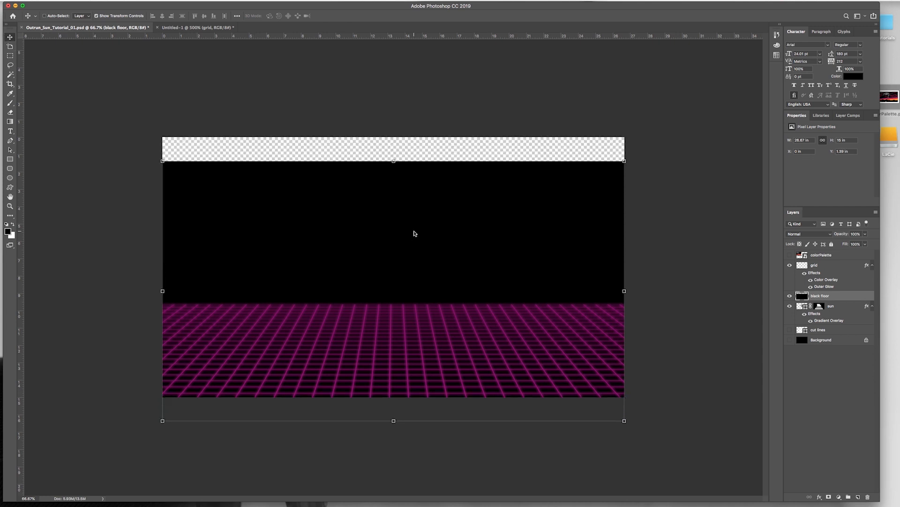
key(shift+Down)
key(shift+Down)
key(shift+Down)
key(shift+Down)
key(shift+Down)
key(shift+Down)
key(shift+Down)
key(shift+Down)
key(shift+Down)
key(shift+Down)
key(shift+Down)
key(shift+Down)
key(shift+Down)
key(shift+Down)
key(shift+Down)
key(shift+Down)
key(shift+Down)
key(shift+Down)
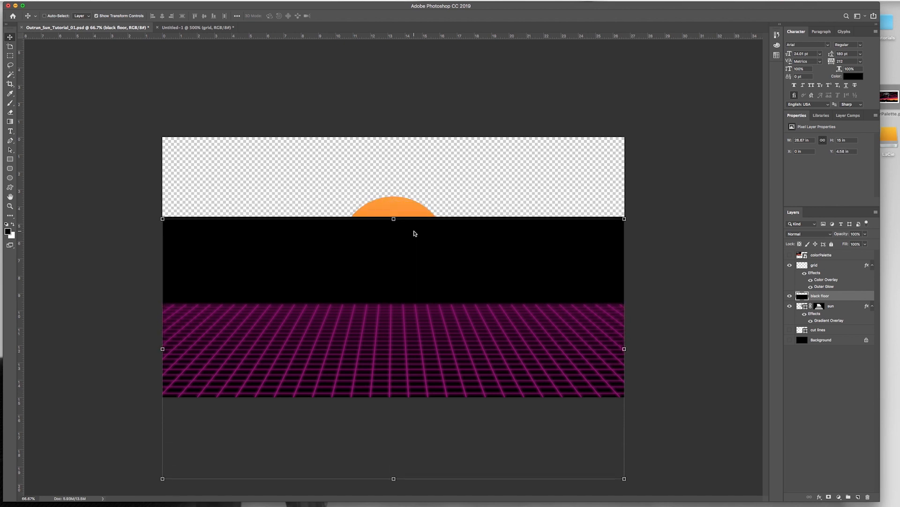
key(shift+Down)
key(shift+Down)
key(shift+Down)
key(shift+Down)
key(shift+Down)
key(shift+Down)
key(shift+Down)
key(shift+Down)
key(shift+Down)
key(shift+Down)
key(shift+Down)
key(shift+Down)
key(shift+Down)
key(shift+Down)
key(shift+Down)
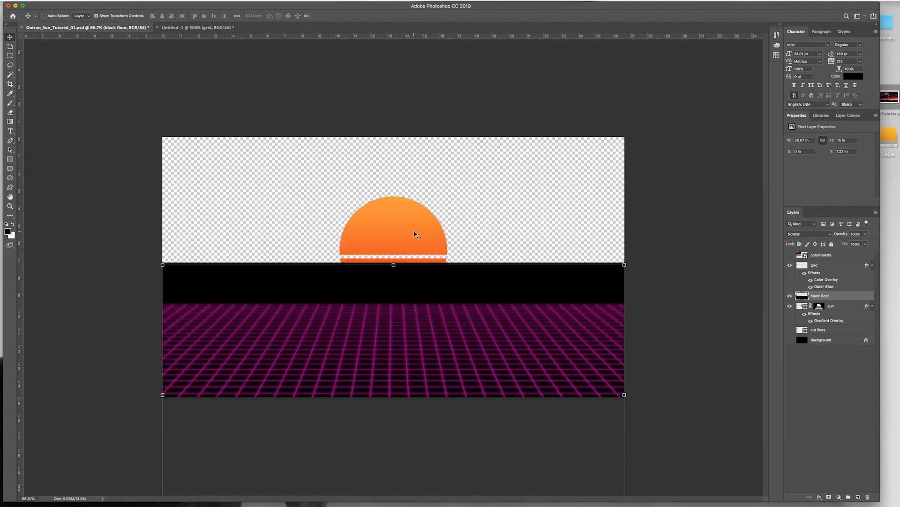
key(shift+Down)
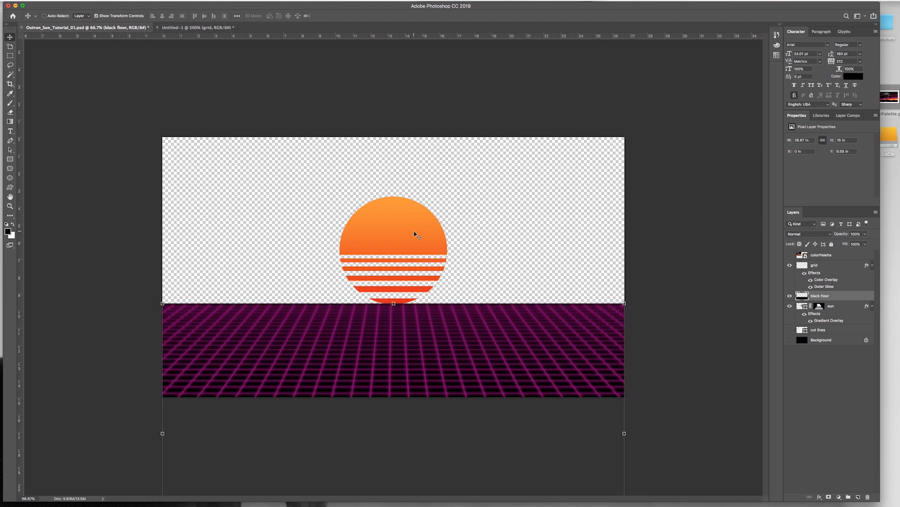
key(super+equal)
key(super+equal)
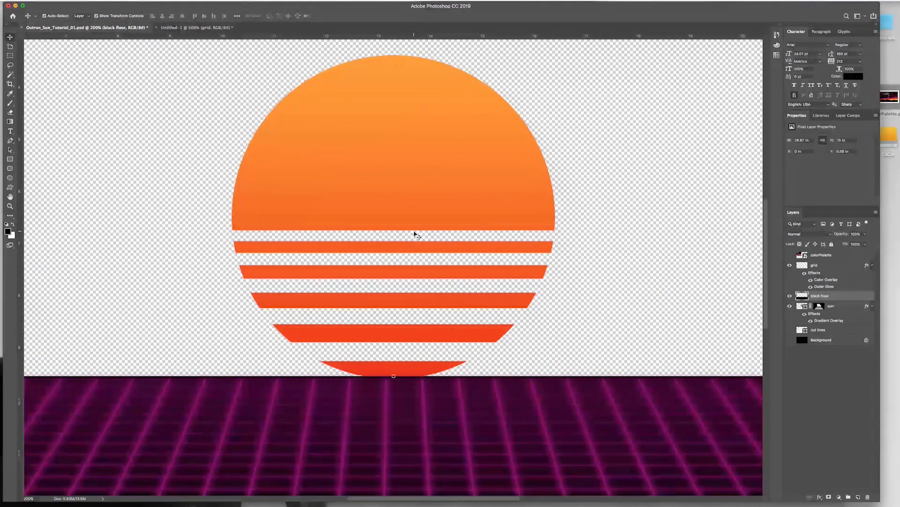
key(super+equal)
key(Down)
key(Down)
key(Down)
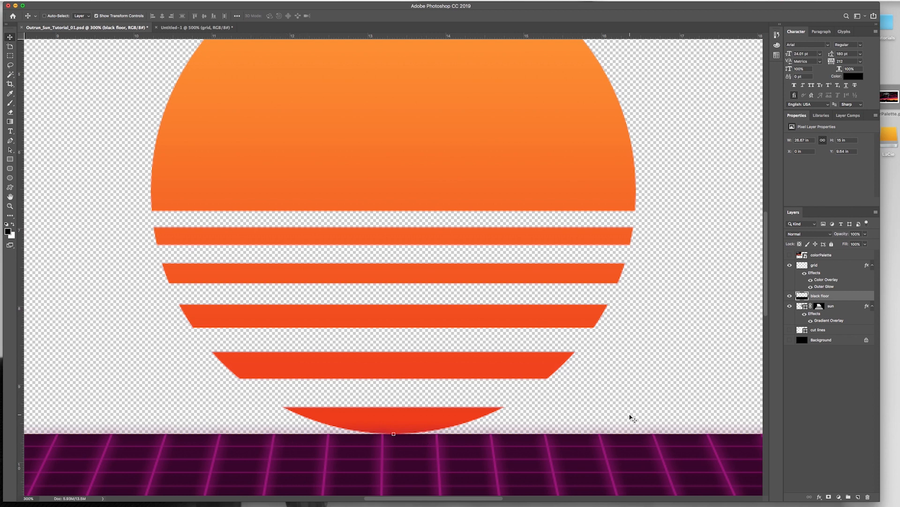
Step: Convert the grid and black floor layers together into one smart object
key(super+minus)
key(super+minus)
key(super+minus)
key(super+equal)
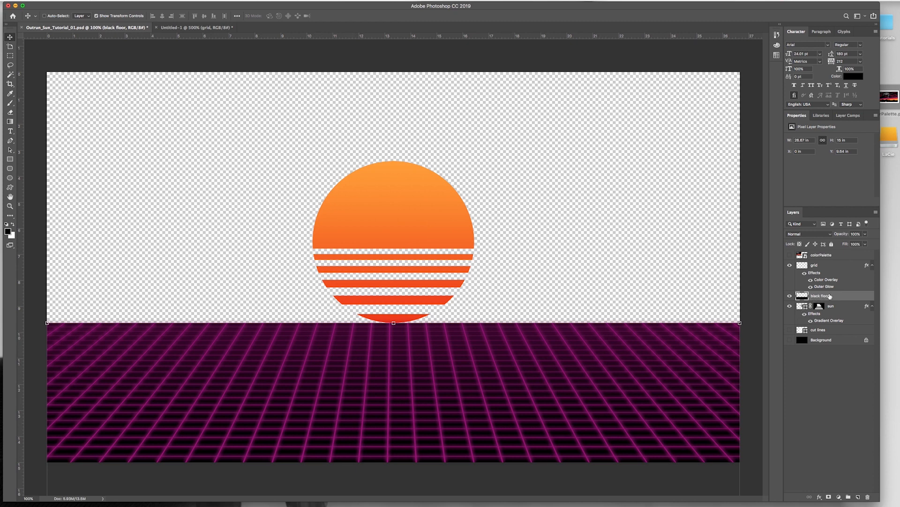
shift+click(828, 269)
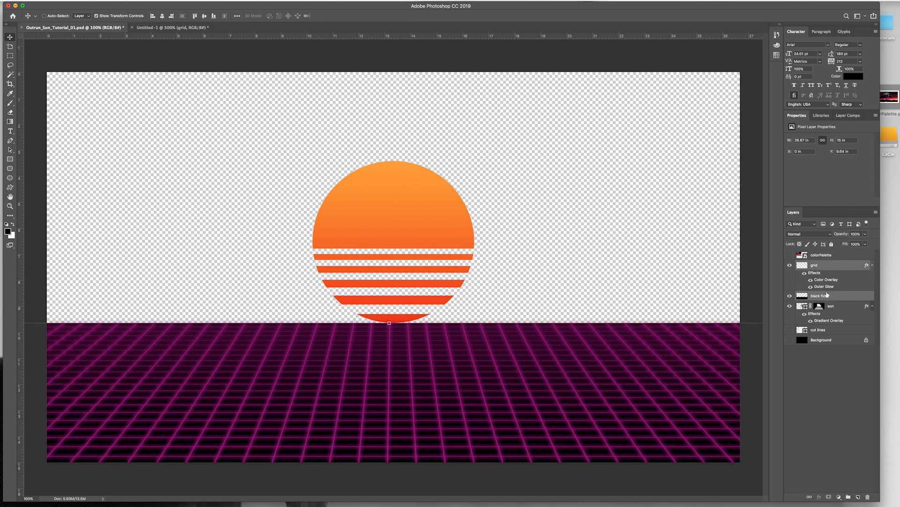
right_click(836, 267)
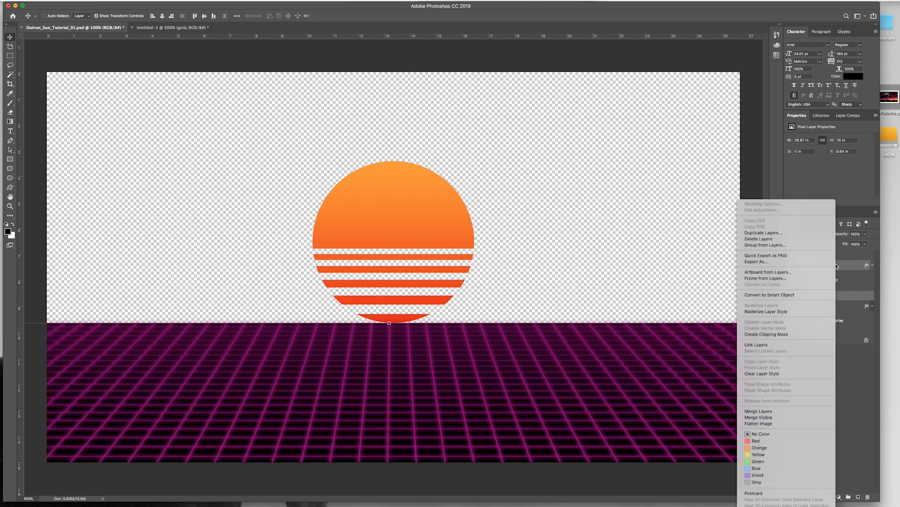
click(783, 293)
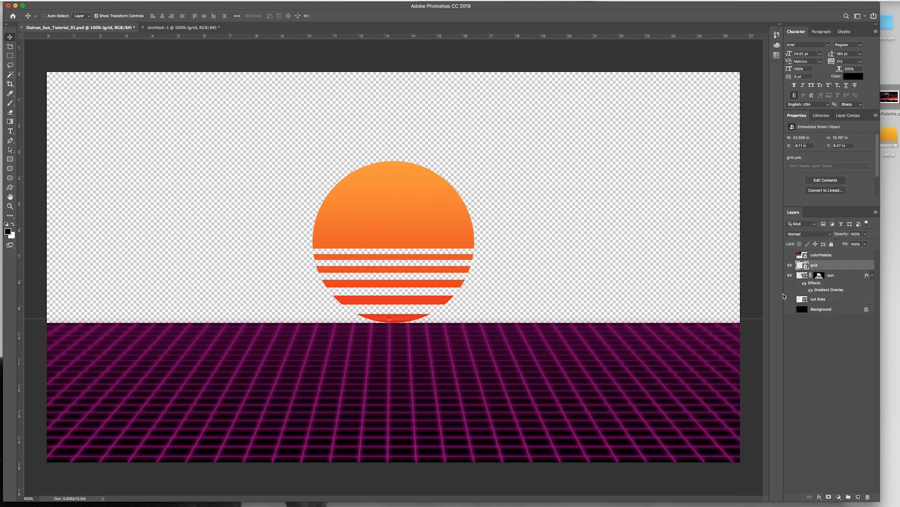
Step: Inspect the combined grid smart object on the canvas and in its grid.psb contents, and return to Outrun_Sun_Tutorial_01.psd
click(790, 266)
click(791, 266)
click(791, 266)
click(791, 266)
double_click(804, 266)
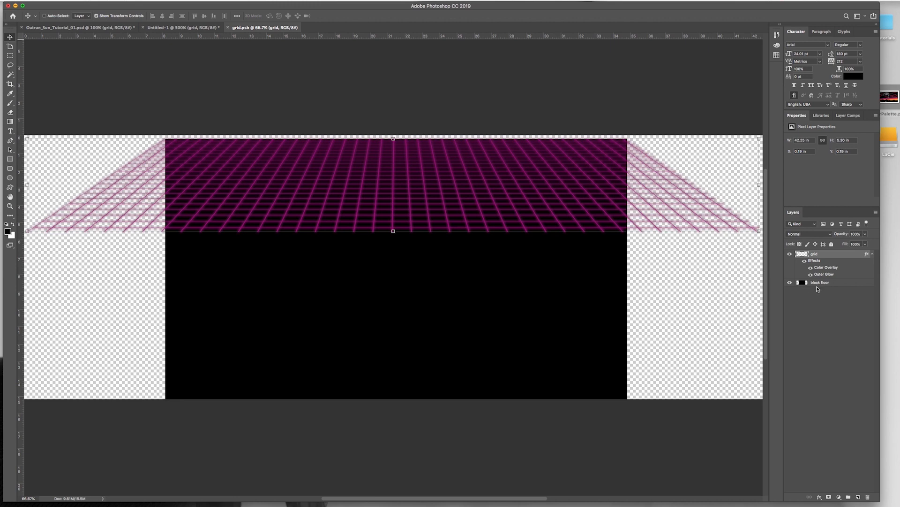
click(62, 28)
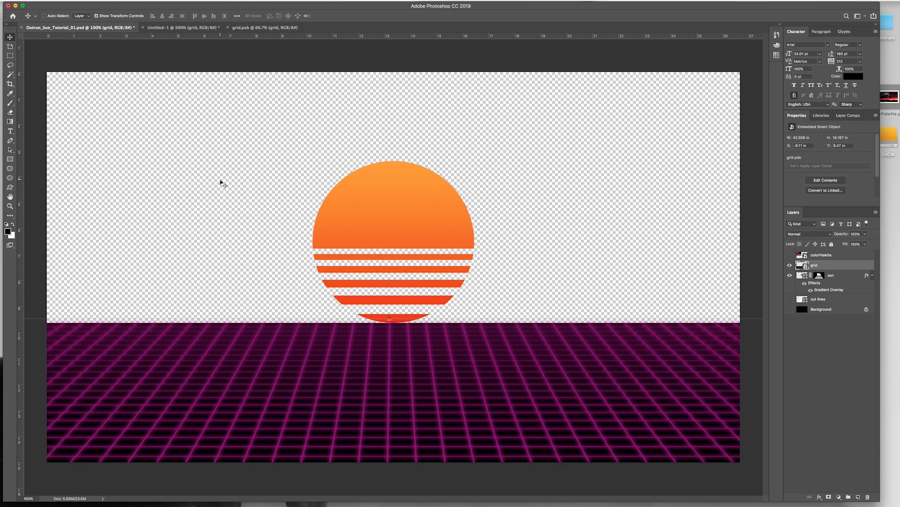
Step: Save the document and make the black Background layer visible again
key(super+s)
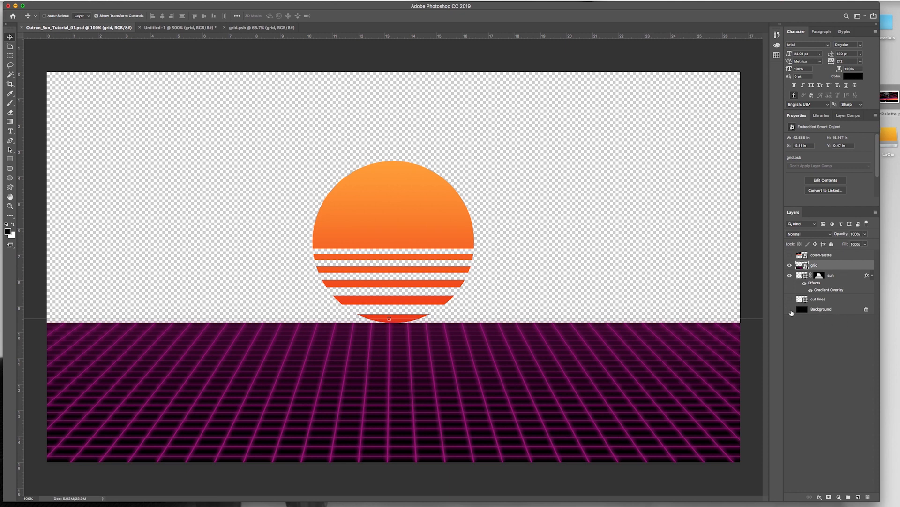
click(790, 309)
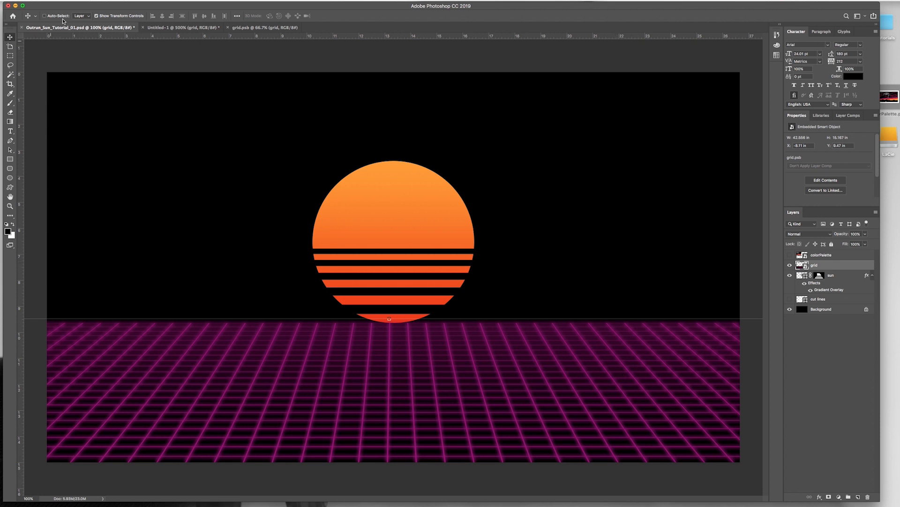
Step: Open a Puppet Warp on the grid smart object with the mesh density set to More Points
click(69, 0)
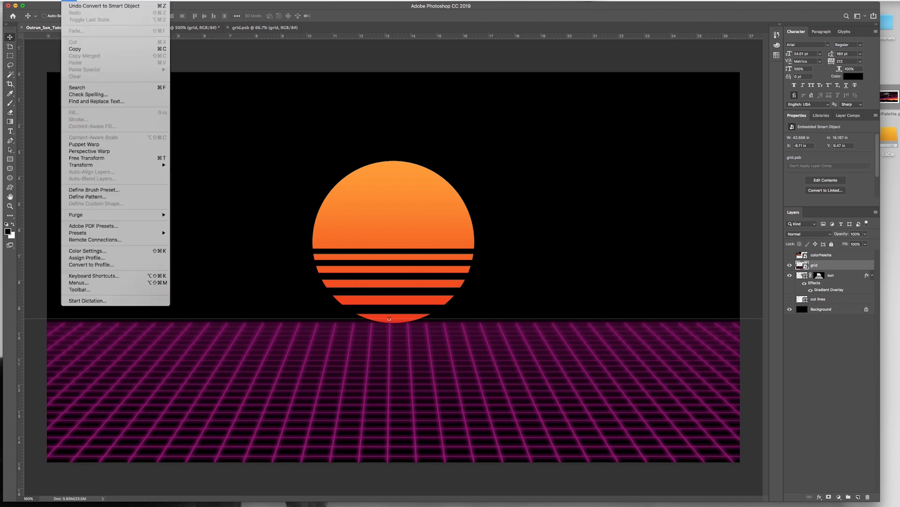
click(85, 145)
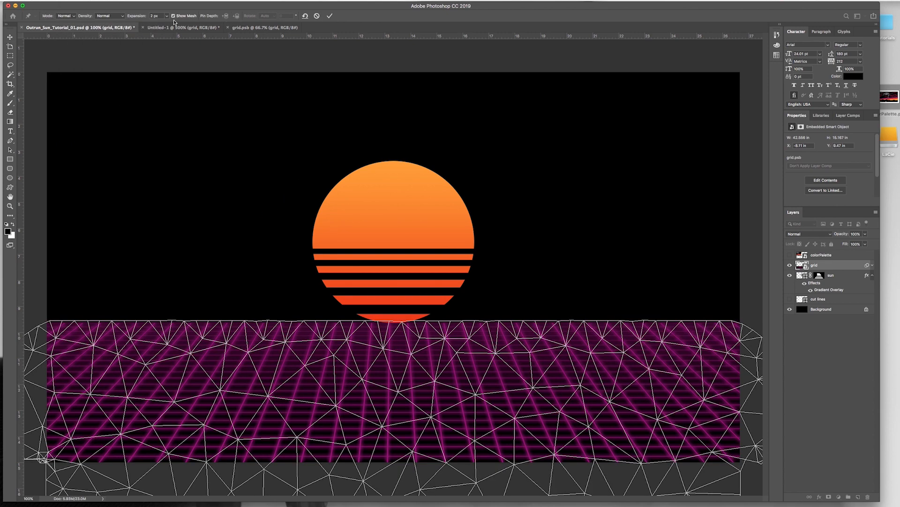
click(106, 16)
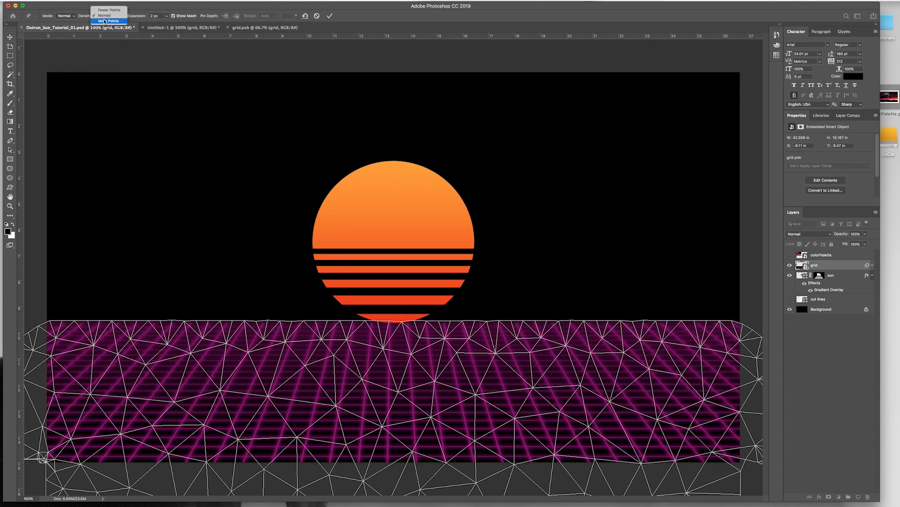
click(107, 21)
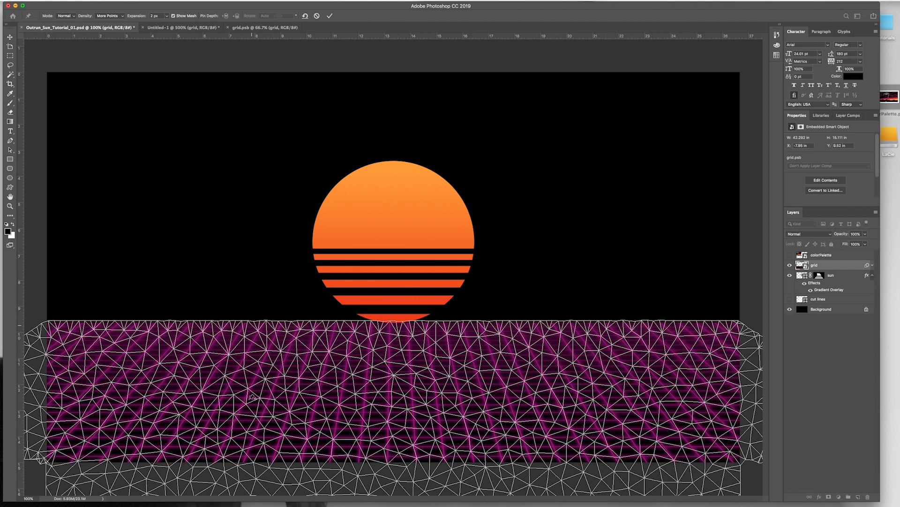
Step: Pin the warp mesh around the floor's central strip: down both sides, along the lower edge and along the horizon beneath the sun
click(463, 323)
click(469, 351)
click(479, 383)
click(489, 417)
click(502, 459)
click(492, 469)
click(439, 469)
click(391, 472)
click(354, 472)
click(308, 437)
click(314, 404)
click(322, 374)
click(329, 349)
click(334, 330)
click(363, 322)
click(389, 322)
click(416, 321)
Step: Scatter warp pins over the floor's left and right sides, its outer edges and the horizon on both sides of the central strip
click(129, 338)
click(157, 335)
click(175, 348)
click(118, 366)
click(153, 320)
click(87, 322)
click(53, 321)
click(46, 336)
click(46, 374)
click(47, 397)
click(47, 420)
click(48, 446)
click(71, 459)
click(149, 383)
click(129, 385)
click(91, 386)
click(139, 419)
click(544, 333)
click(722, 458)
click(121, 321)
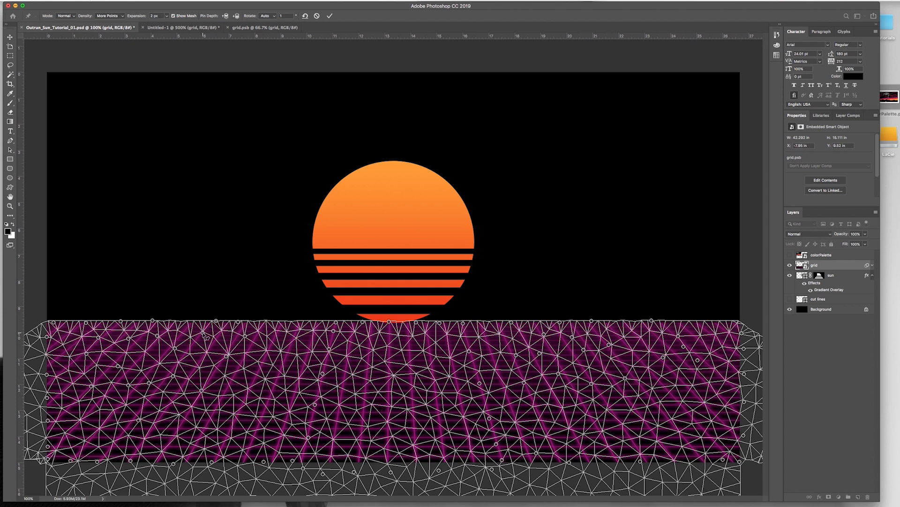
Step: Pull the horizon pins left of the sun upward into peaks and shift the pins below them to bend the grid into hills
drag(205, 335, 200, 306)
drag(123, 324, 117, 294)
drag(86, 322, 79, 306)
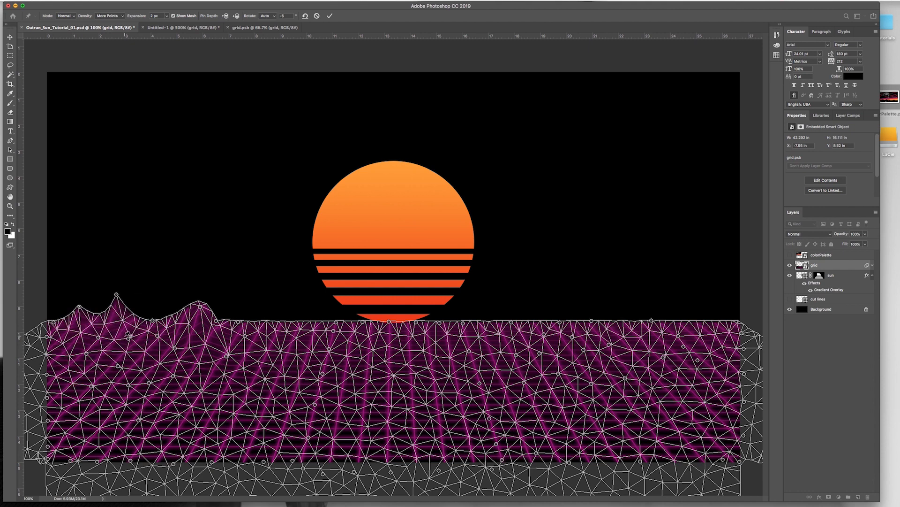
drag(128, 339, 156, 345)
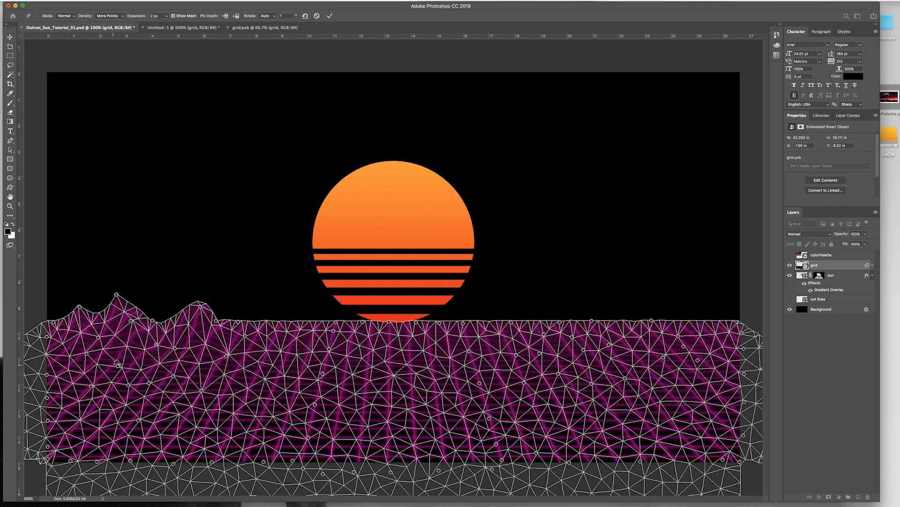
drag(117, 365, 80, 349)
drag(96, 389, 82, 378)
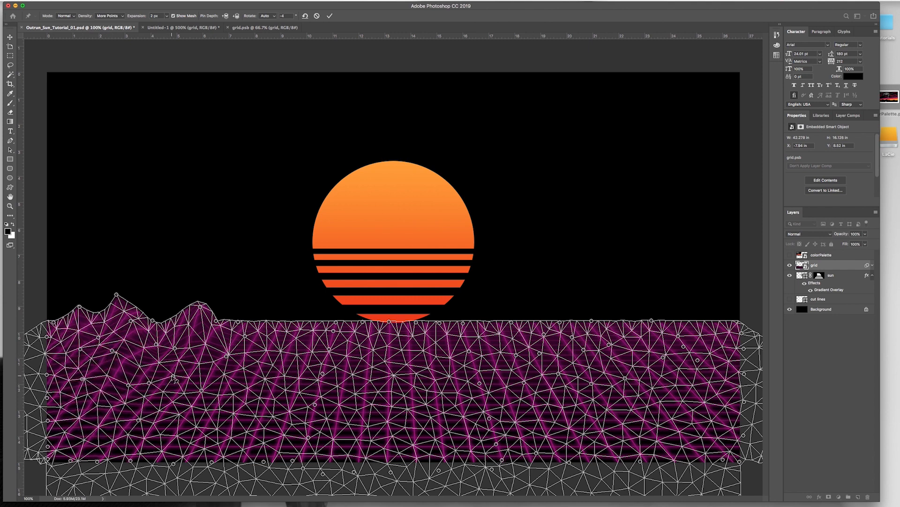
drag(174, 378, 254, 332)
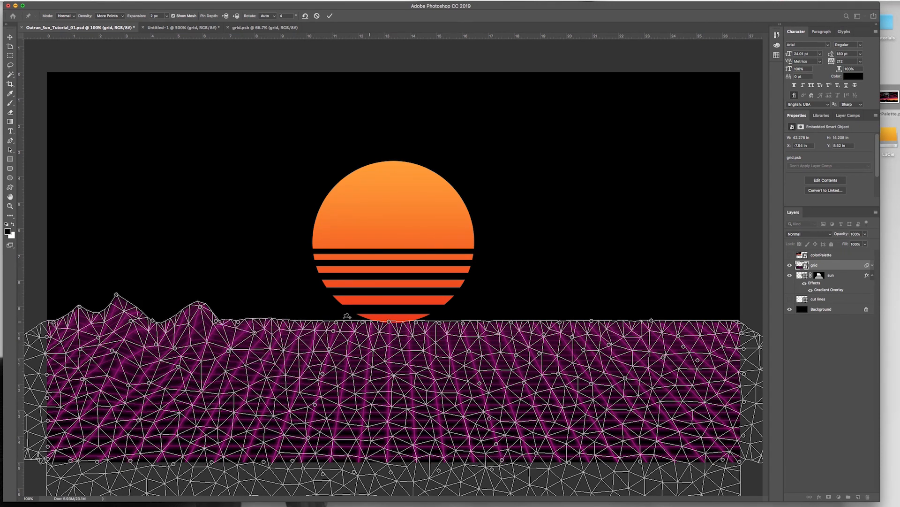
Step: Raise peaks along the horizon right of the sun, adjust the pins below them, and apply the Puppet Warp
drag(514, 321, 513, 304)
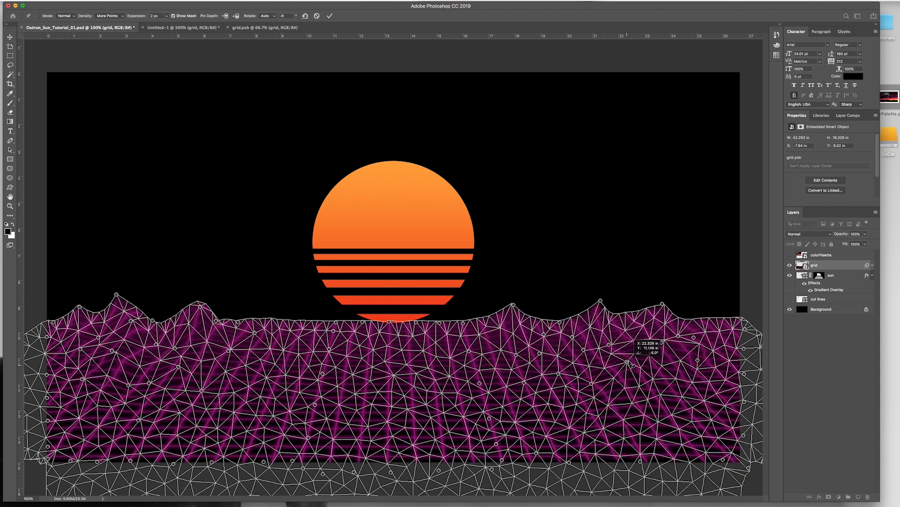
drag(629, 366, 630, 363)
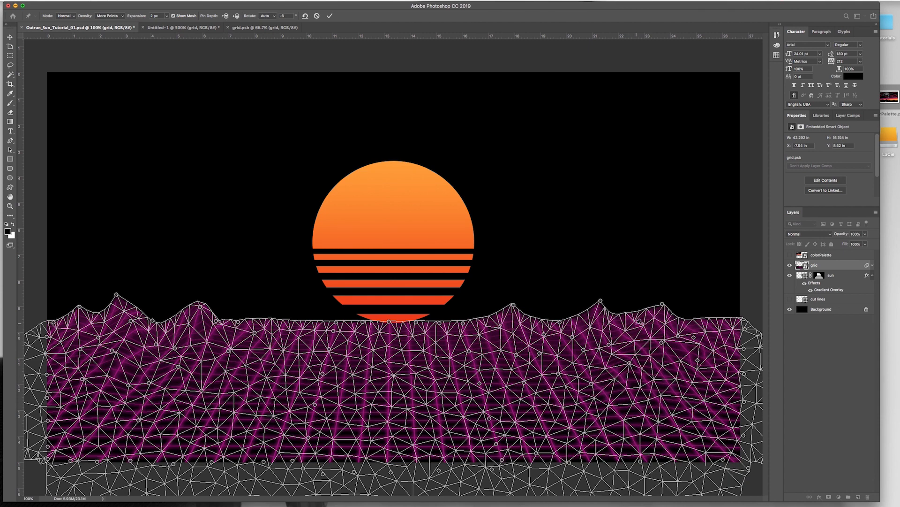
drag(638, 324, 639, 340)
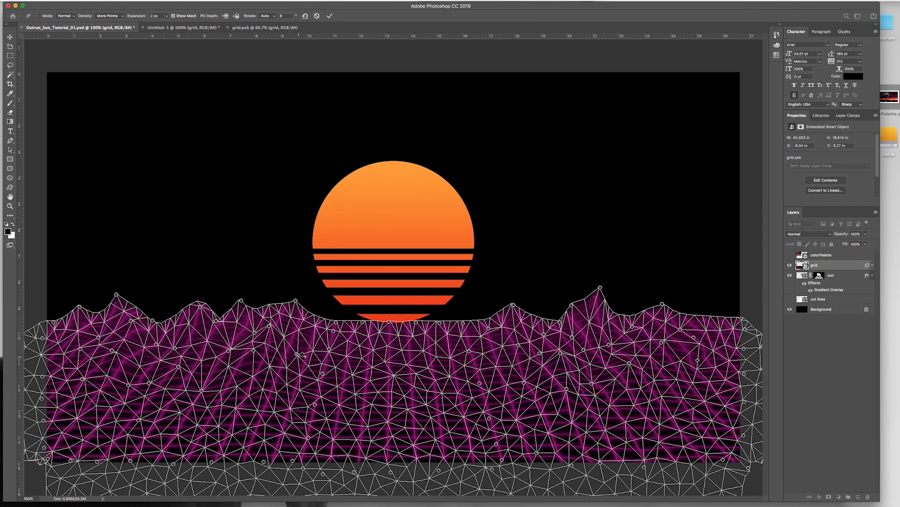
key(Return)
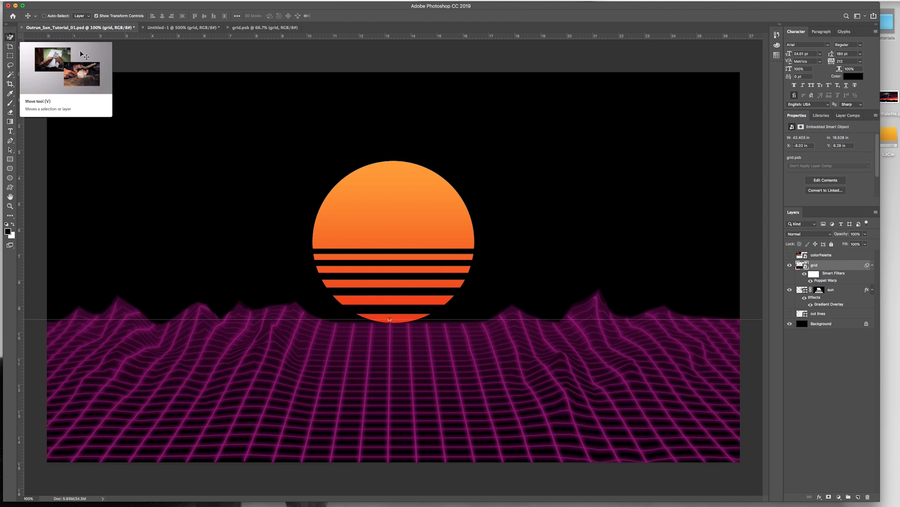
Step: Nudge the warped grid layer straight down to Y 8.37 in so its horizon sits just below the sun
key(Down)
key(Down)
key(Down)
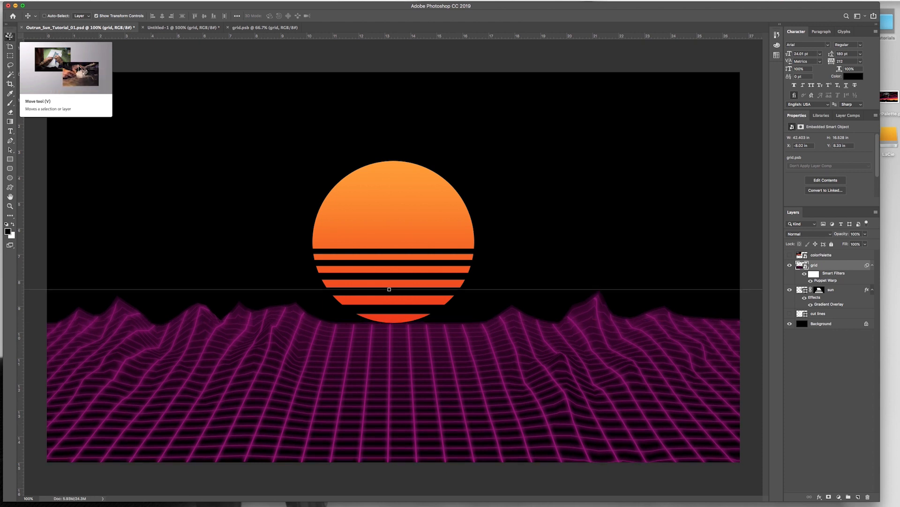
key(Down)
key(Down)
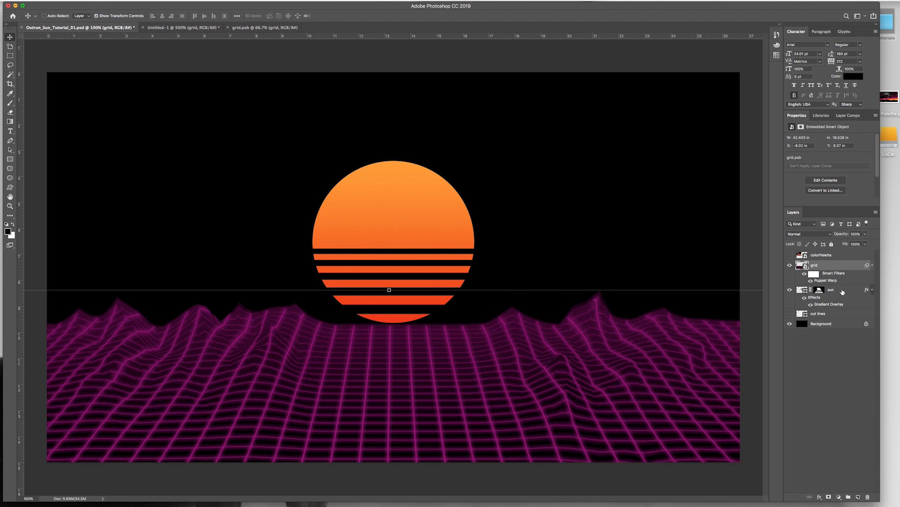
Step: Duplicate the sun layer and flip the copy vertically
click(840, 292)
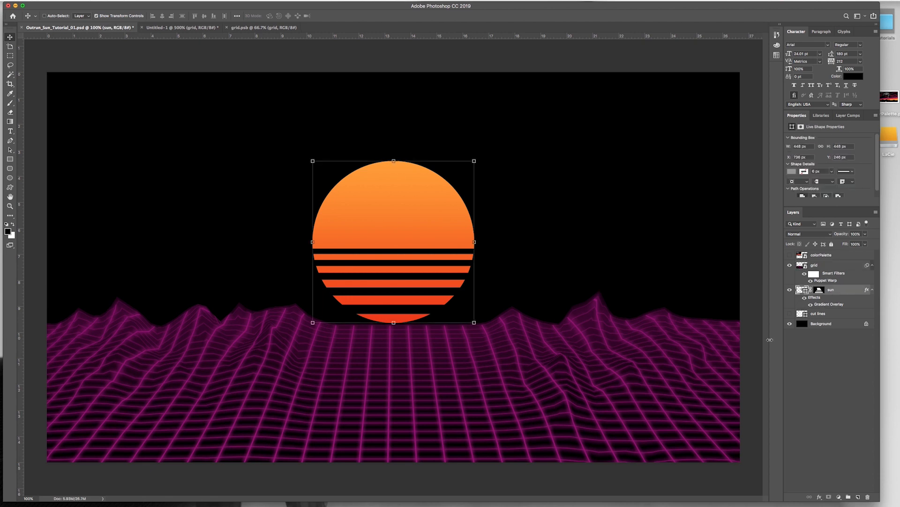
key(super+j)
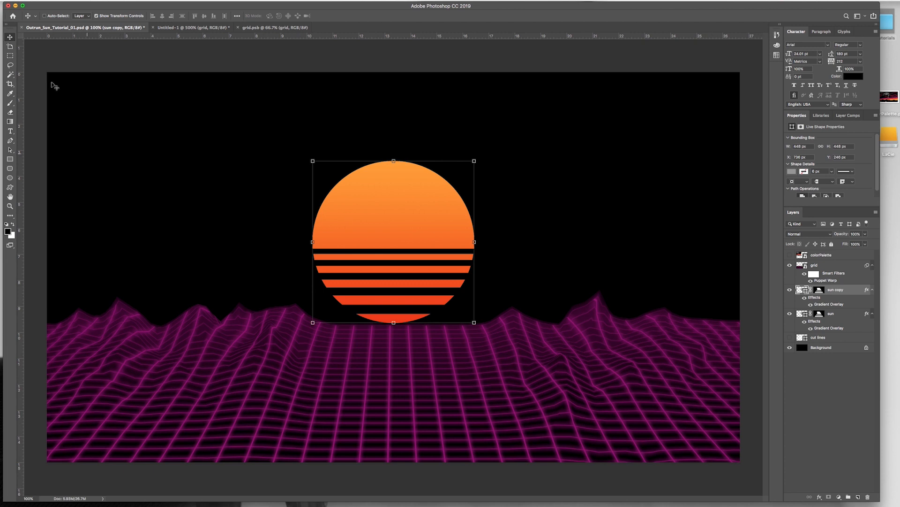
click(69, 0)
mouse_move(89, 165)
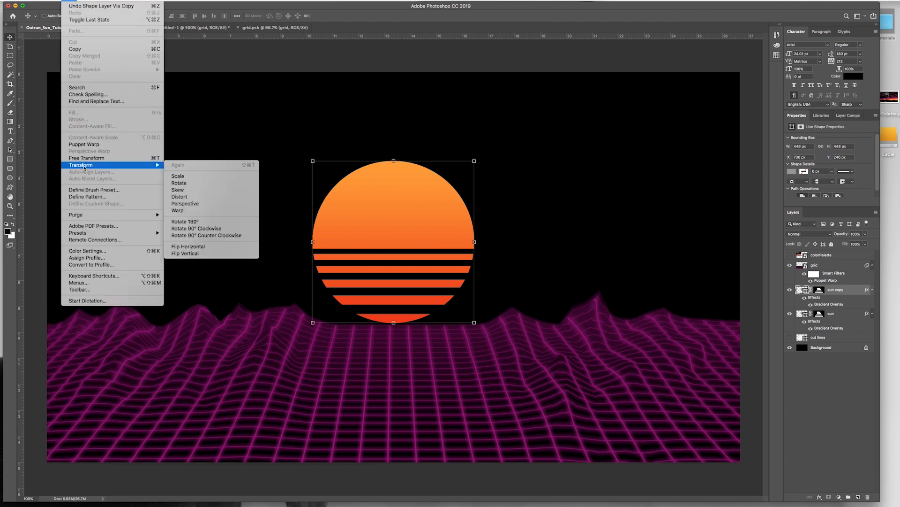
click(185, 253)
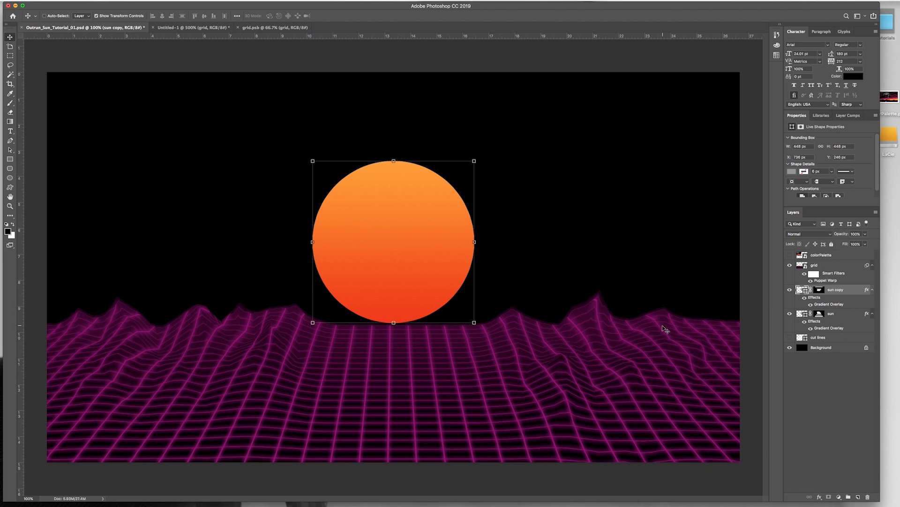
Step: Move the flipped sun copy straight down to Y 706 px and place its layer above the grid layer
key(shift+Down)
key(shift+Down)
key(shift+Down)
key(shift+Down)
key(shift+Down)
key(shift+Down)
key(shift+Down)
key(shift+Down)
key(shift+Down)
key(shift+Down)
key(shift+Down)
key(shift+Down)
key(shift+Down)
key(shift+Down)
key(shift+Down)
key(shift+Down)
key(shift+Down)
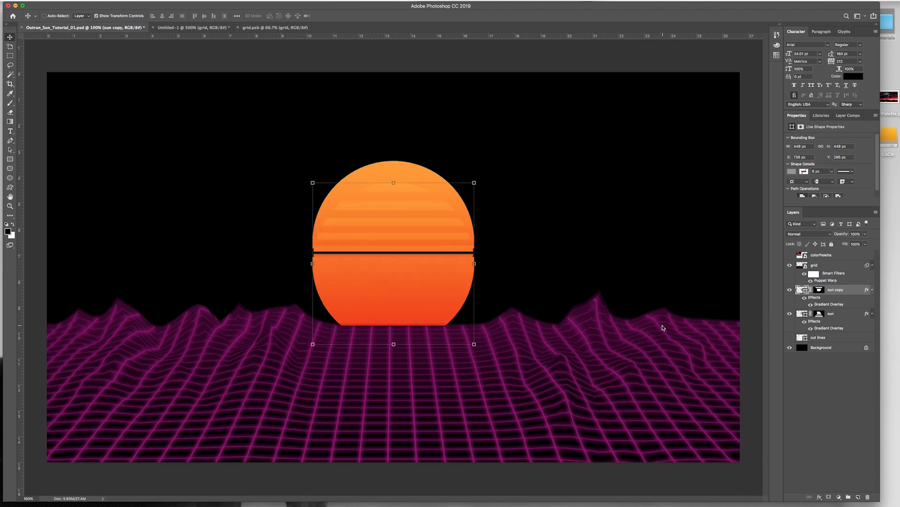
key(shift+Down)
key(shift+Down)
key(shift+Down)
key(shift+Down)
key(shift+Down)
key(shift+Down)
key(shift+Down)
key(shift+Down)
key(shift+Down)
key(shift+Down)
key(shift+Down)
key(shift+Down)
key(shift+Down)
key(shift+Down)
key(shift+Down)
key(shift+Down)
key(shift+Down)
key(shift+Down)
key(shift+Down)
key(shift+Down)
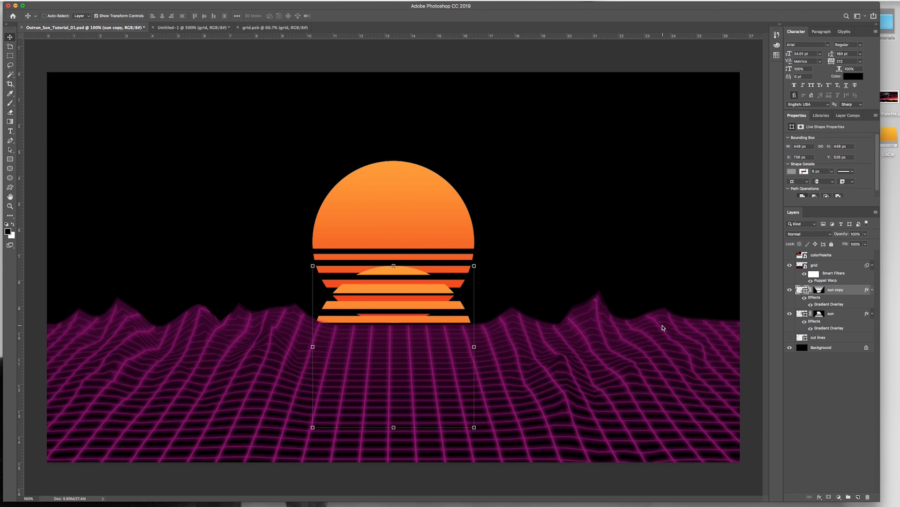
key(shift+Down)
key(shift+Down)
key(shift+Down)
key(shift+Down)
key(shift+Down)
key(shift+Down)
key(shift+Down)
key(shift+Down)
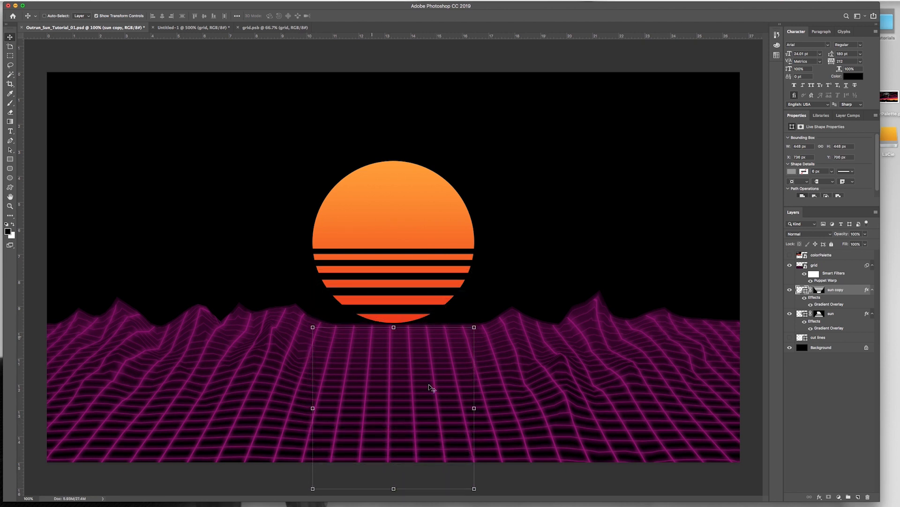
drag(834, 291, 834, 266)
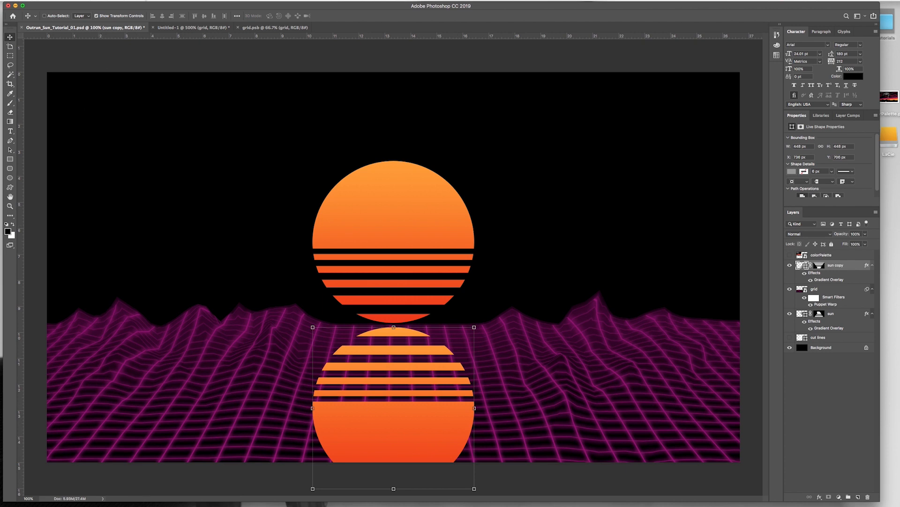
Step: Convert the sun copy to a smart object and apply a Gaussian Blur with a 12.0 pixel radius
click(165, 0)
mouse_move(162, 84)
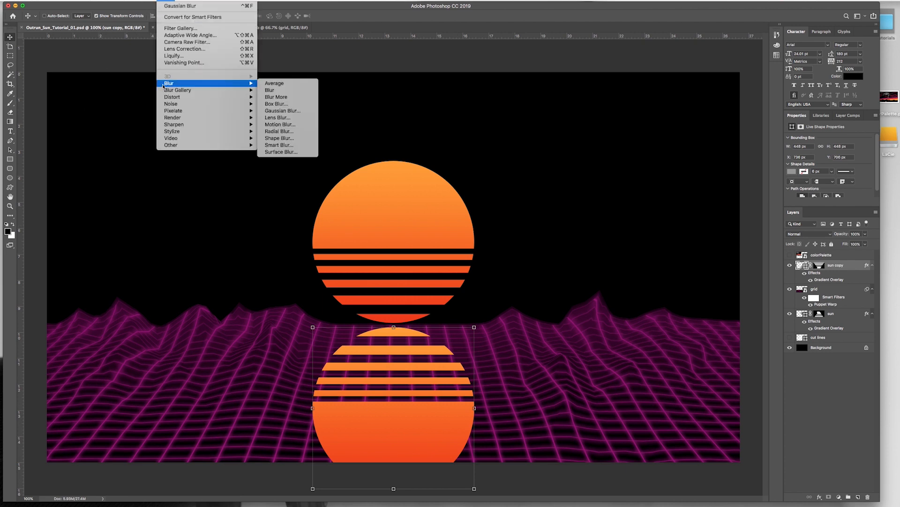
click(279, 111)
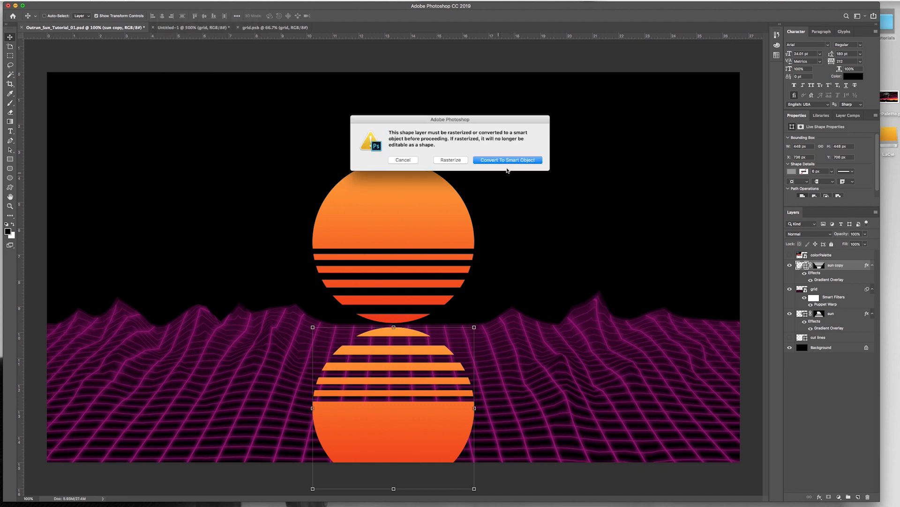
click(504, 160)
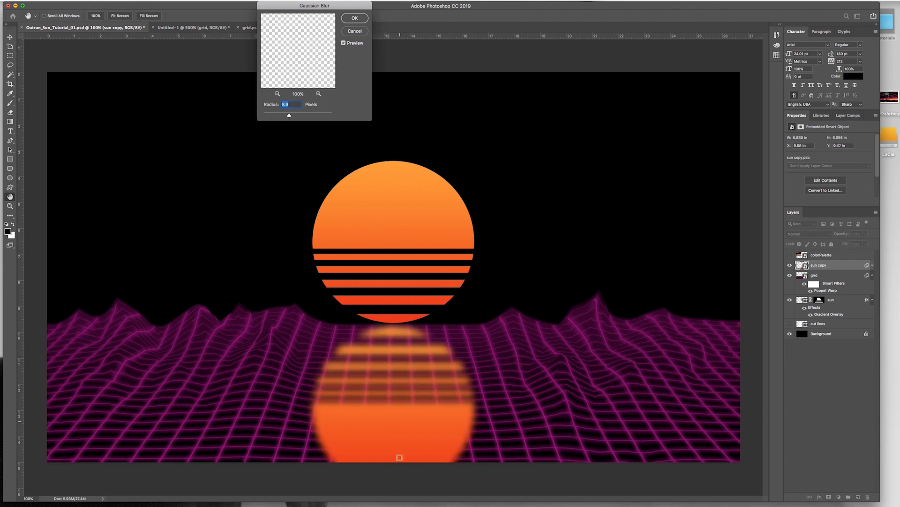
drag(289, 116, 286, 116)
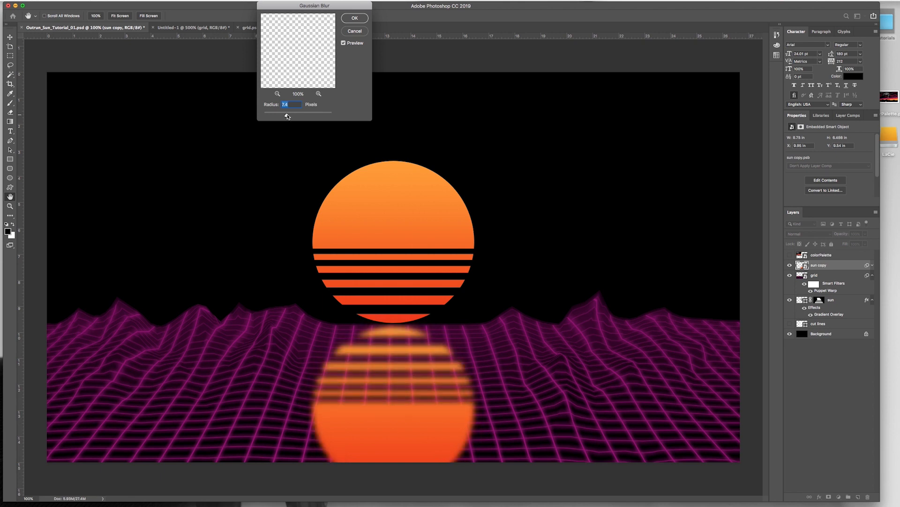
drag(287, 116, 289, 115)
click(309, 115)
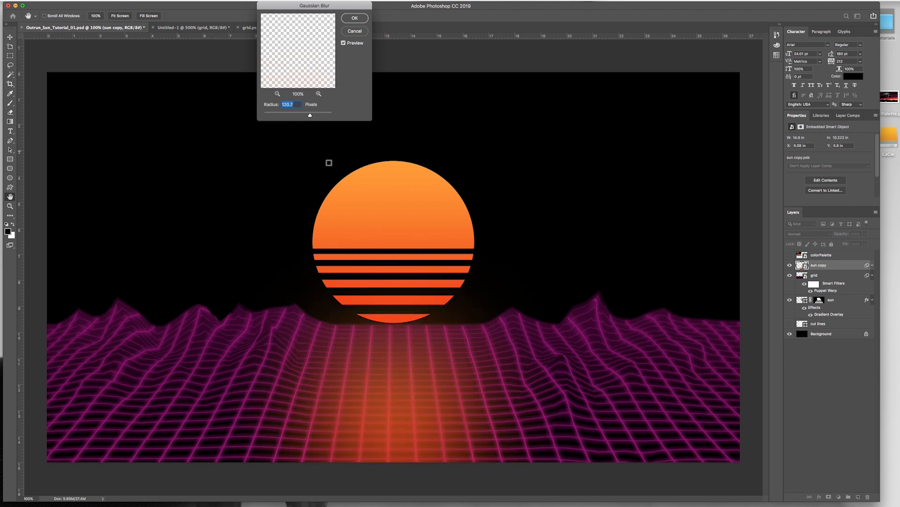
click(302, 117)
drag(297, 115, 292, 115)
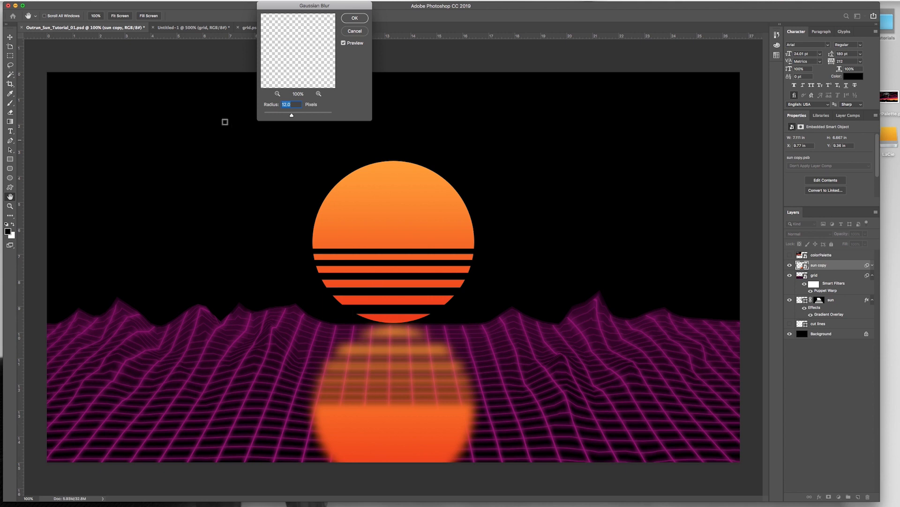
click(348, 19)
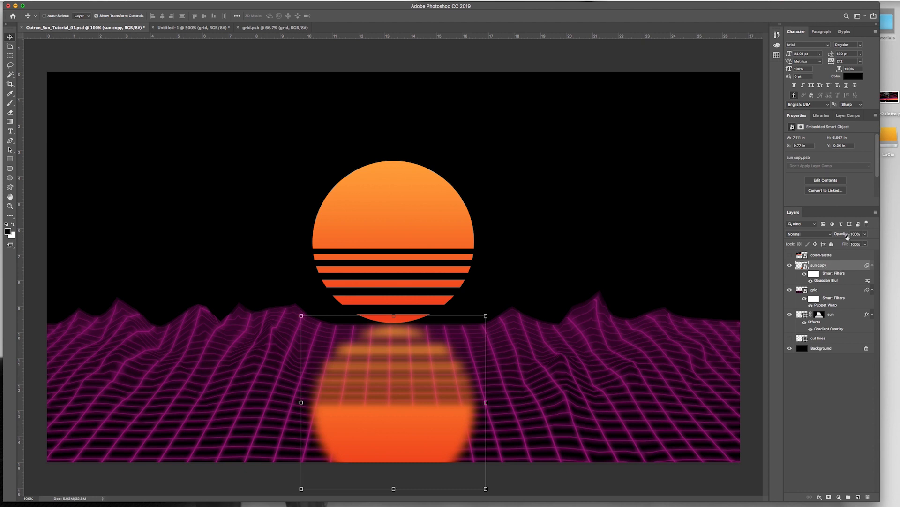
Step: Lower the sun copy's opacity to 28% and save the document
drag(843, 234, 820, 237)
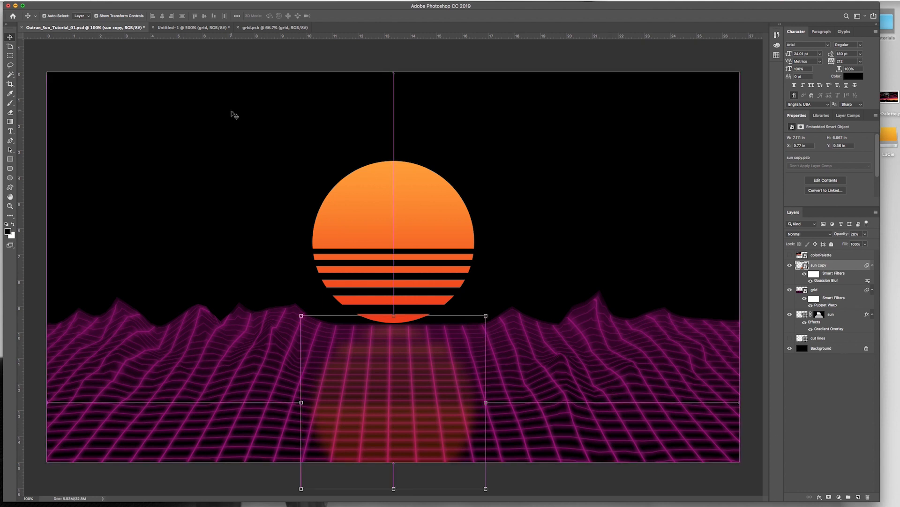
key(super+s)
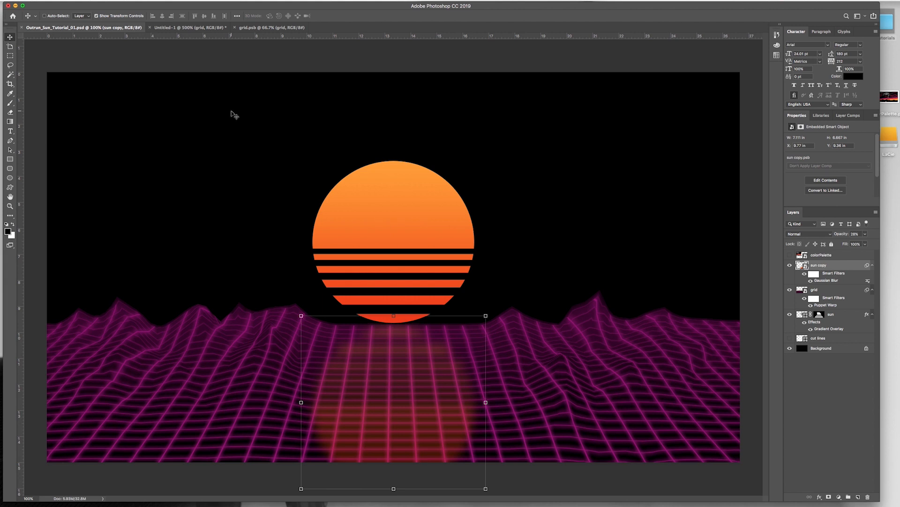
key(super)
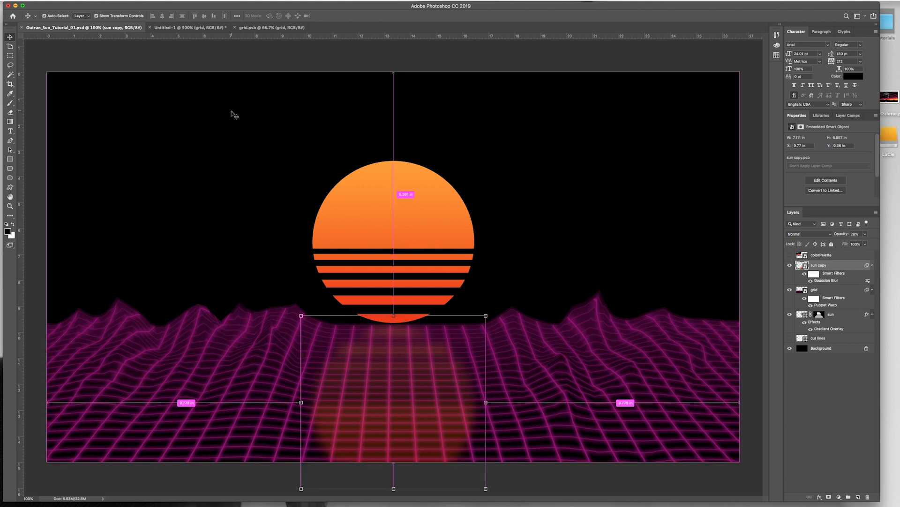
Step: Create a new layer named sunset above the sun copy and fill it with the black foreground color
key(super+shift+n)
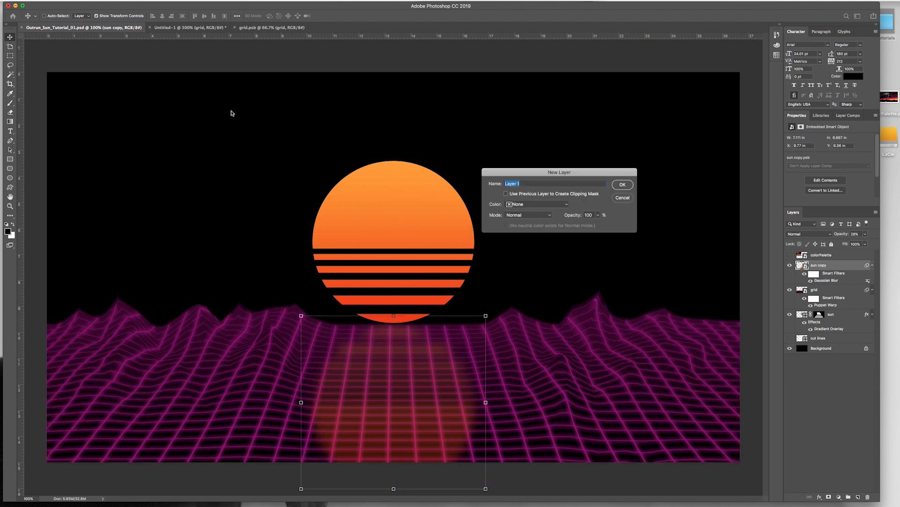
text(sunset)
key(Return)
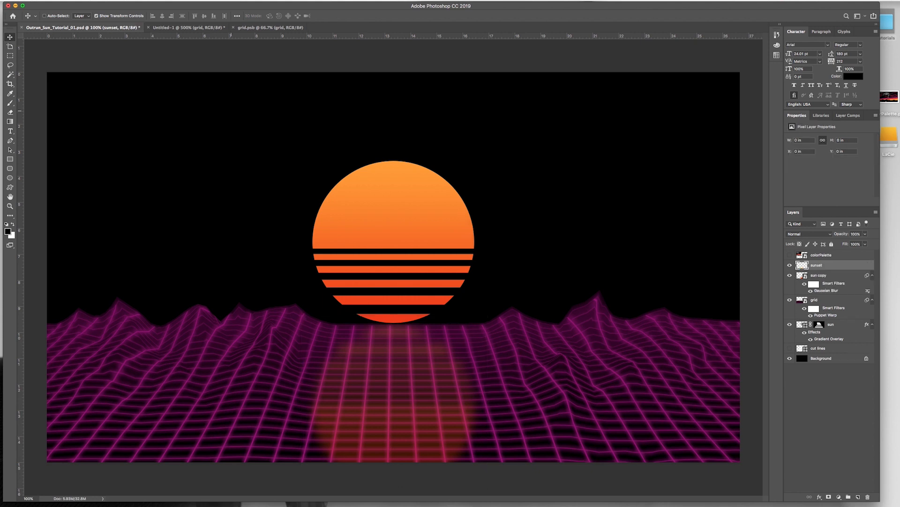
key(alt+BackSpace)
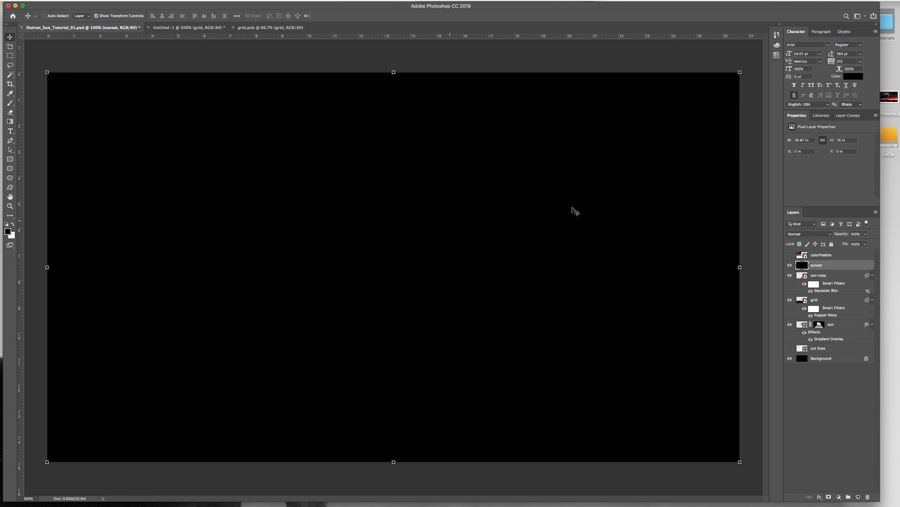
Step: Move the sunset layer directly above the Background layer and add a Gradient Overlay effect to it
drag(841, 267, 806, 354)
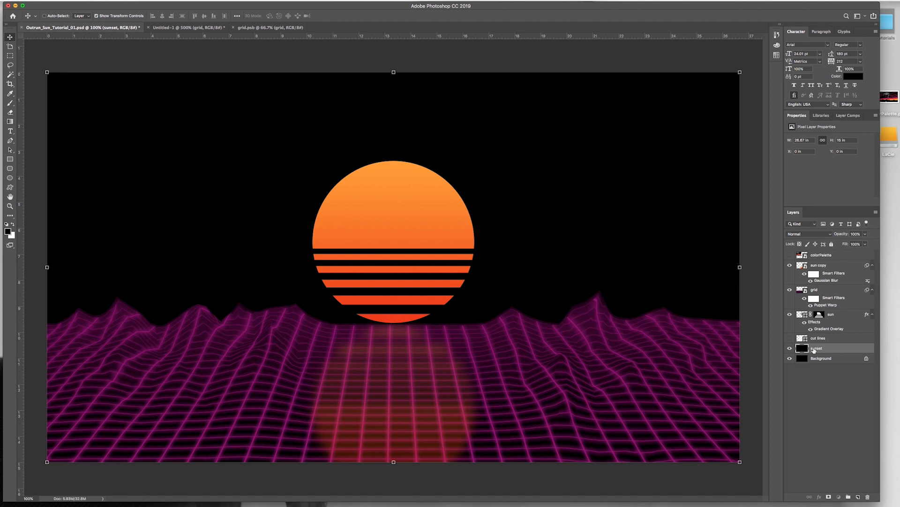
click(819, 497)
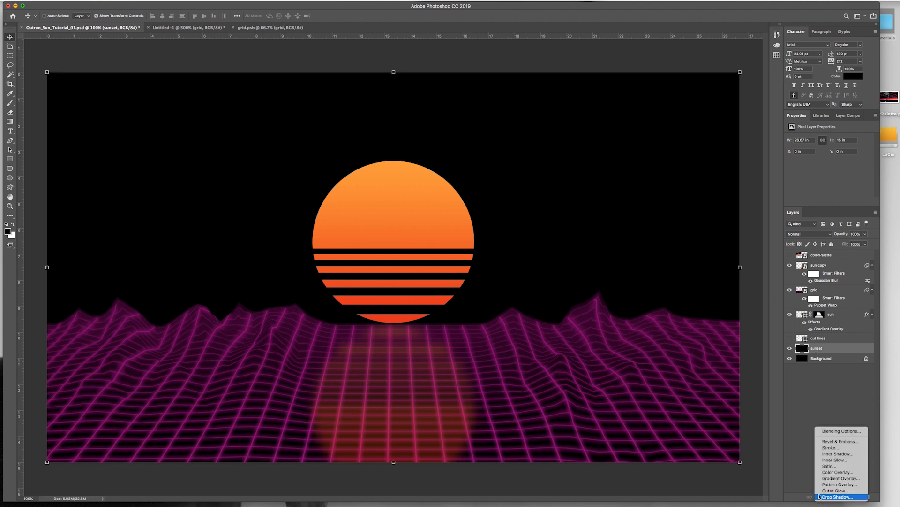
click(827, 478)
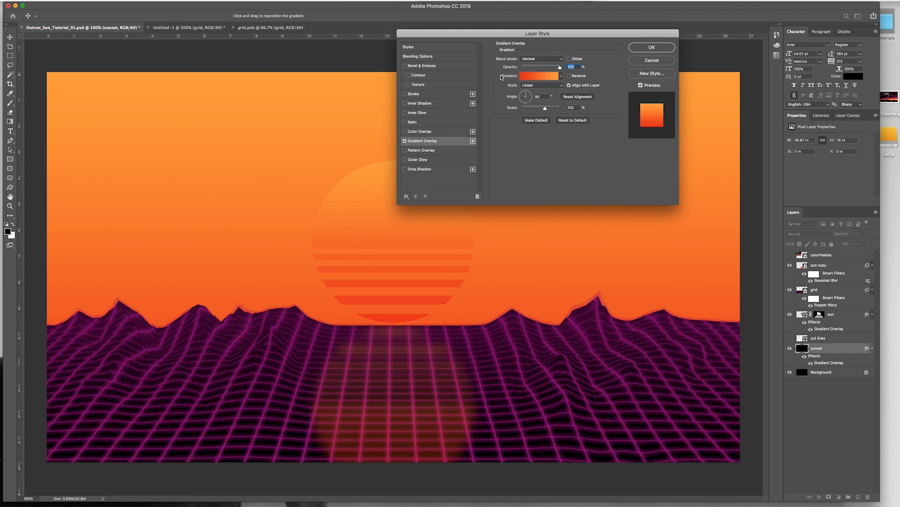
Step: Reorder the sunset overlay's gradient stops, placing orange #ff9f27 at 0% and red #ee3a00 at 9%
click(538, 78)
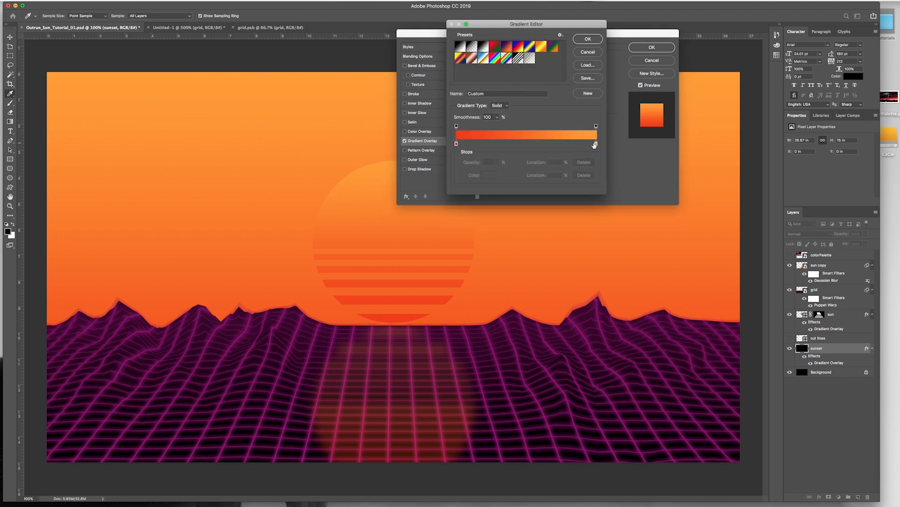
drag(596, 146, 471, 147)
click(467, 144)
click(457, 144)
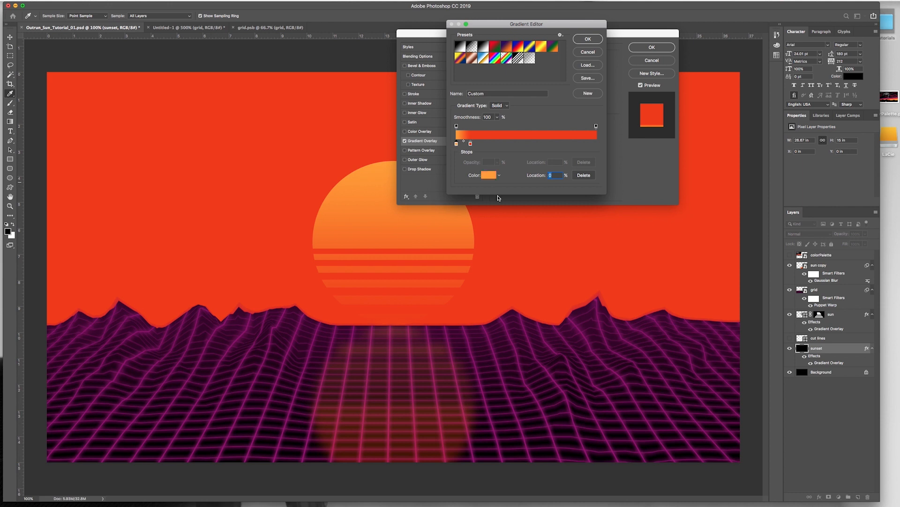
click(487, 175)
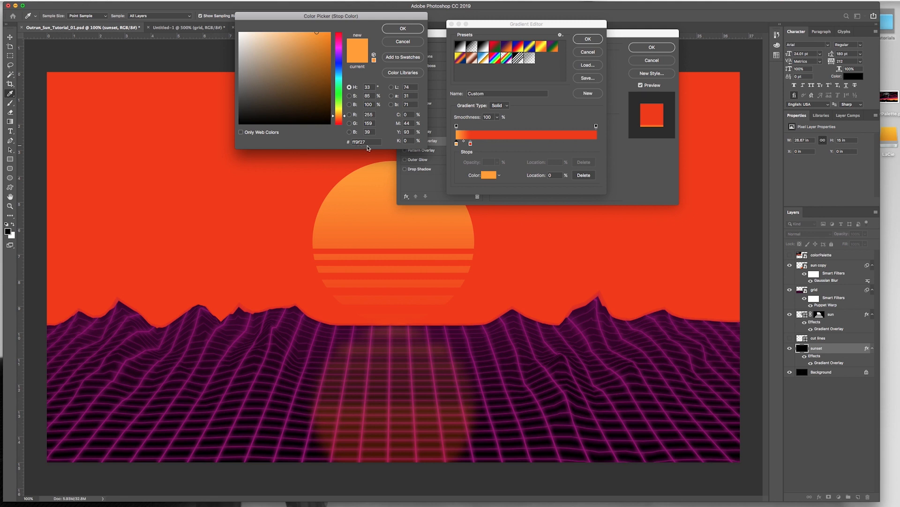
click(402, 29)
click(470, 144)
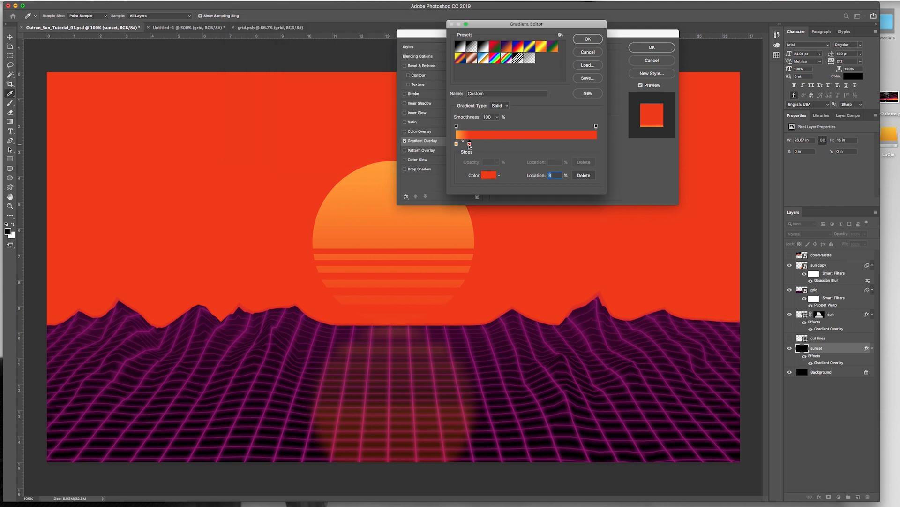
click(488, 176)
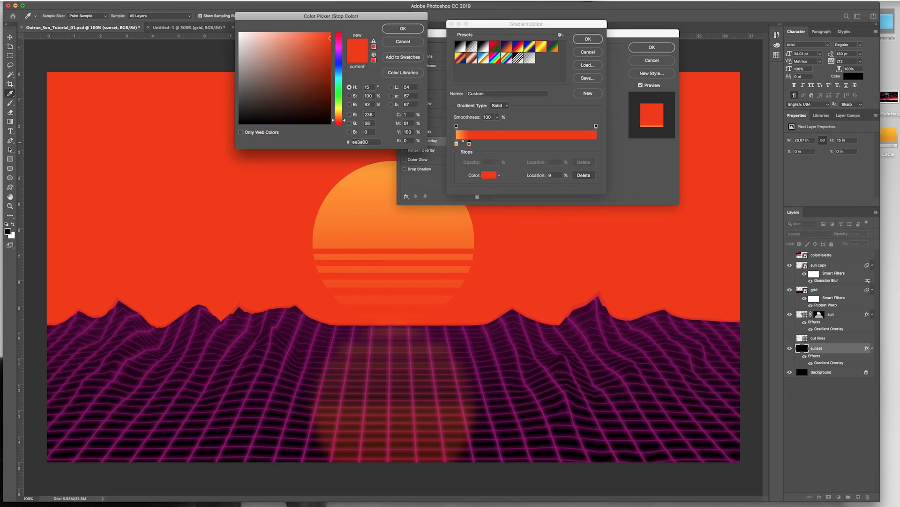
click(402, 29)
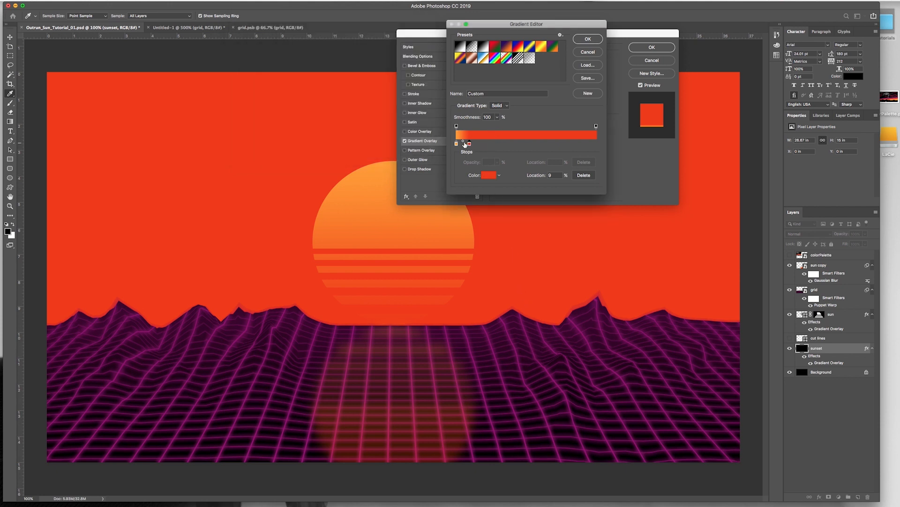
Step: Add a gradient stop at 18% and color it purple #970d77
click(482, 144)
click(488, 175)
text(970d77)
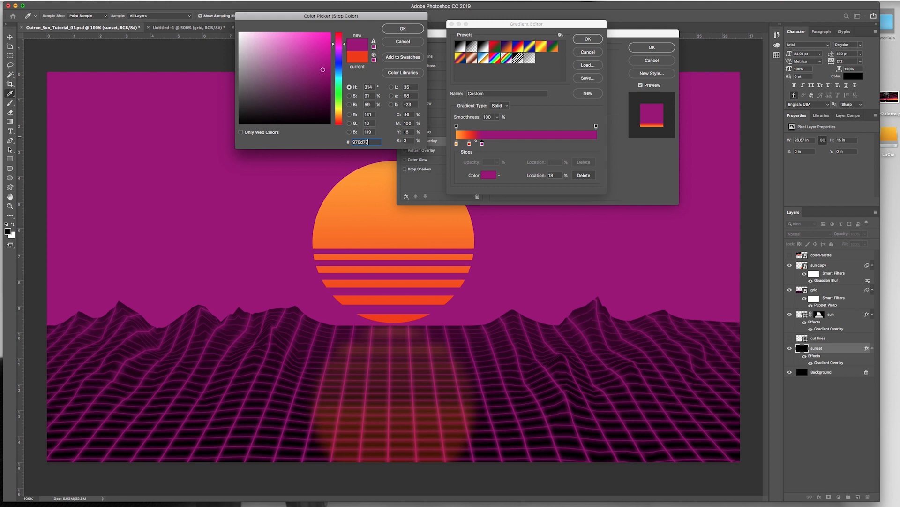
click(412, 29)
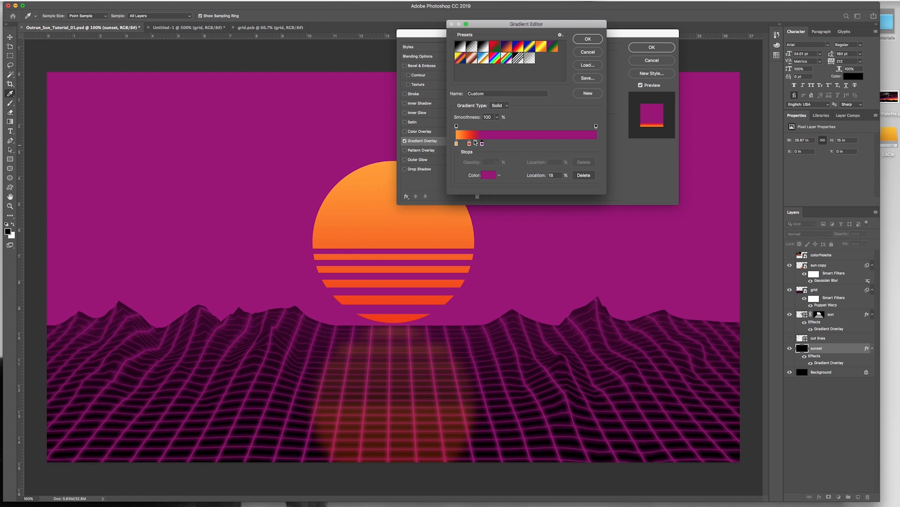
Step: Add a black #000000 stop beyond the purple one and move it to the 100% location
click(525, 143)
click(488, 175)
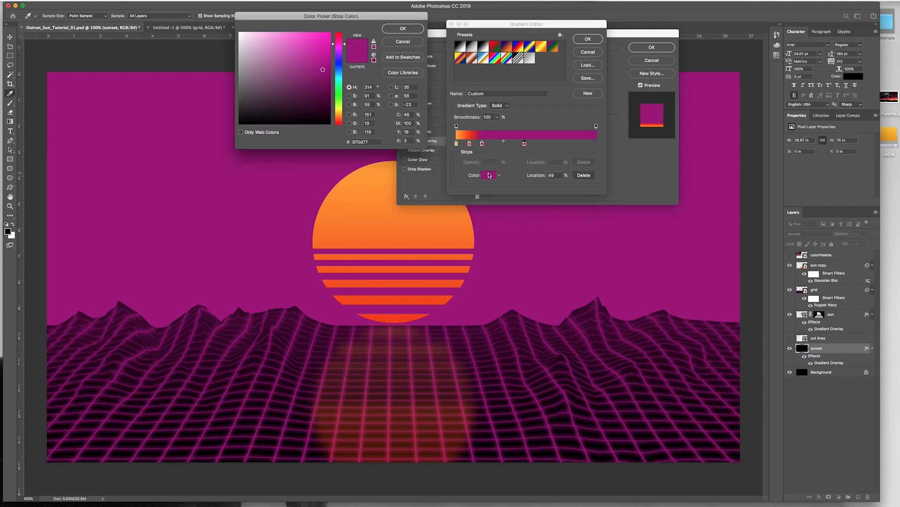
drag(323, 70, 227, 130)
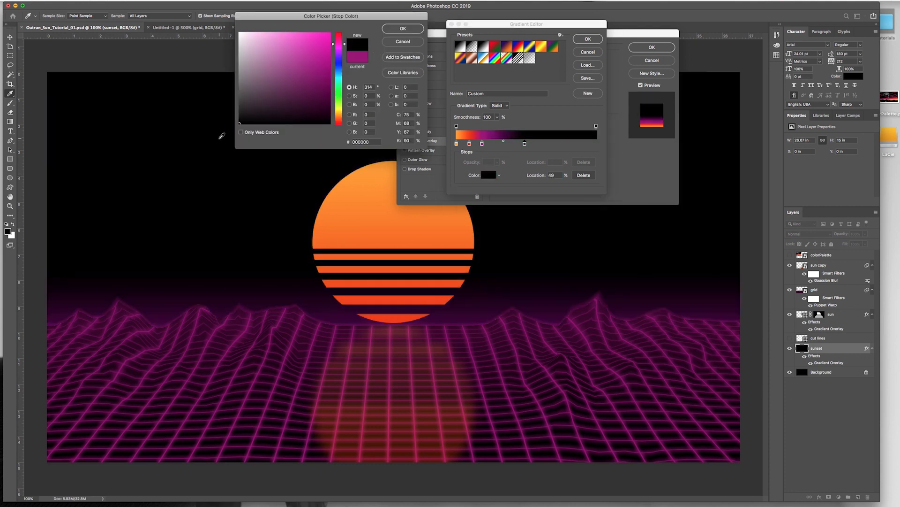
click(402, 29)
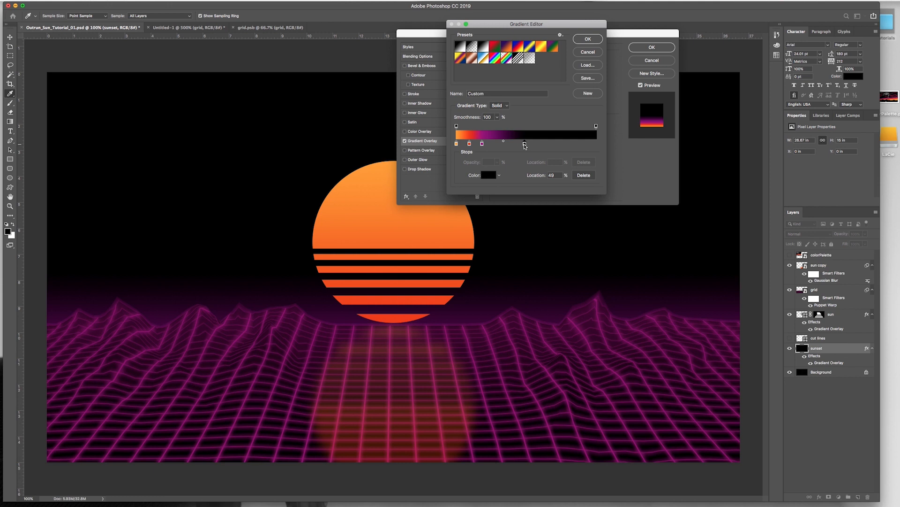
drag(524, 146, 597, 142)
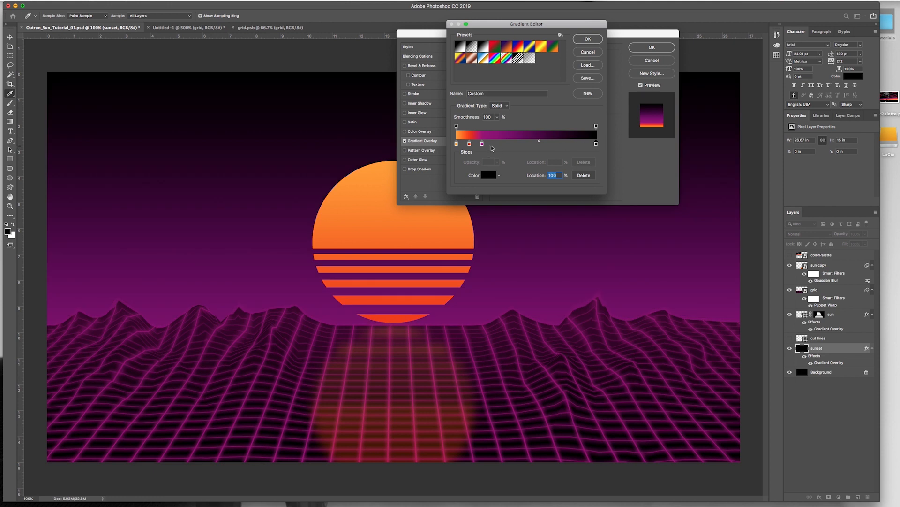
Step: Reposition purple to 48%, red to 35% and the purple-black midpoint to 41%, and apply the gradient overlay
drag(482, 144, 544, 144)
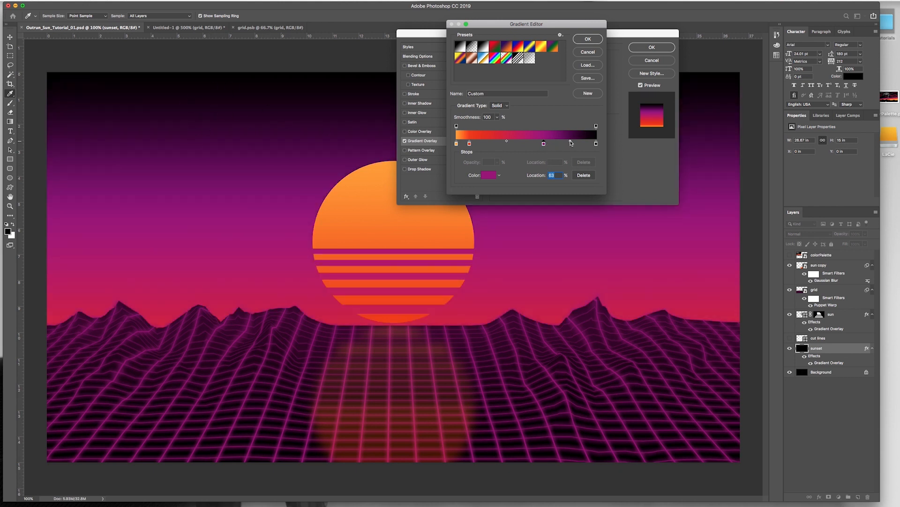
mouse_move(570, 143)
mouse_down()
mouse_move(558, 144)
mouse_move(578, 144)
mouse_move(567, 144)
mouse_up()
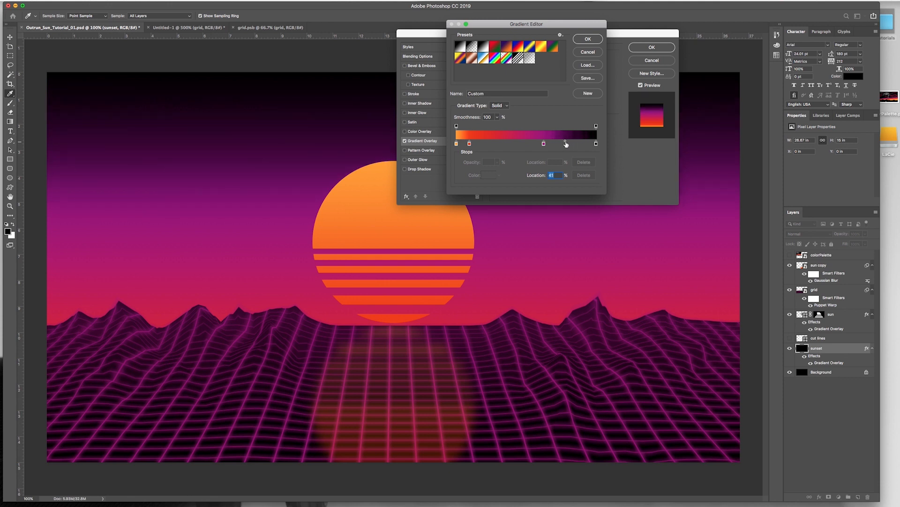
drag(543, 143, 526, 145)
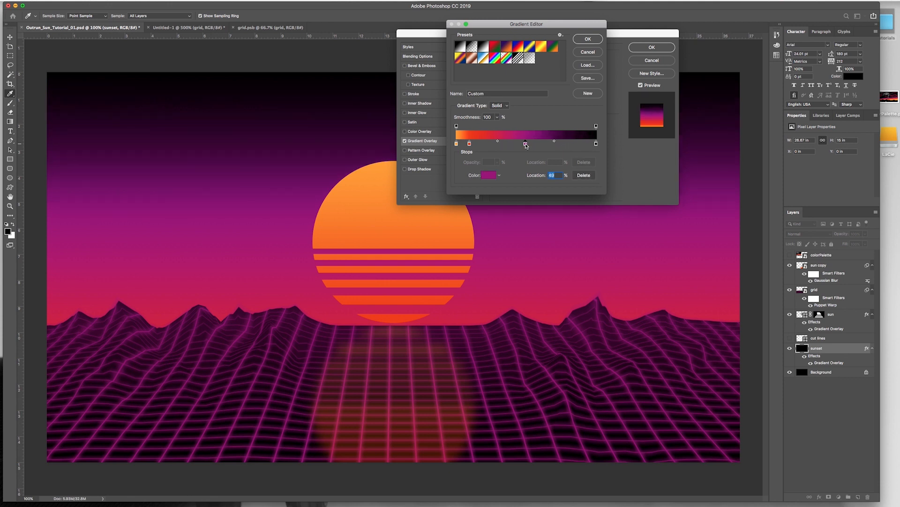
drag(470, 144, 498, 146)
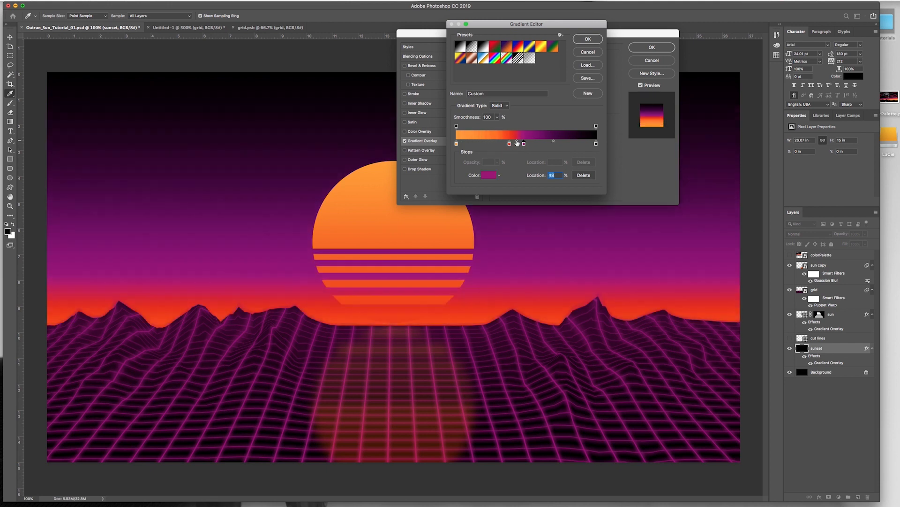
mouse_move(509, 144)
mouse_down()
mouse_move(494, 146)
mouse_move(506, 146)
mouse_up()
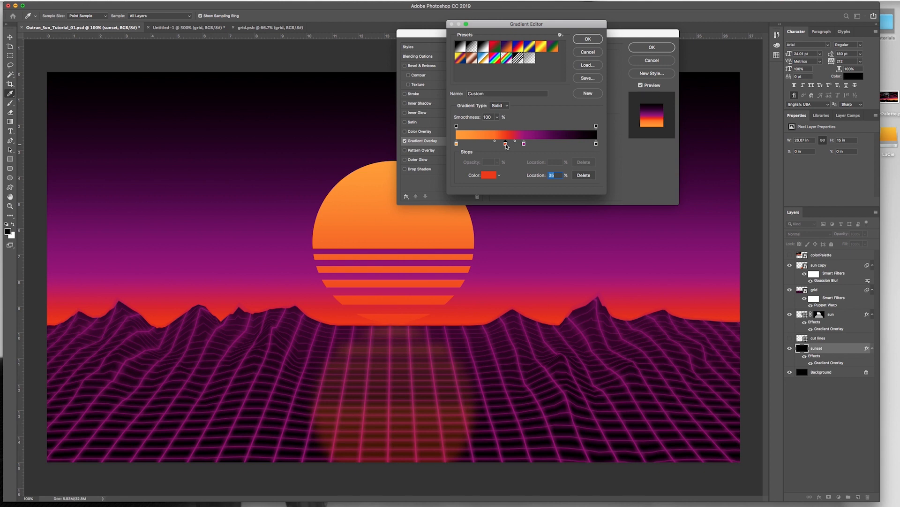
click(588, 39)
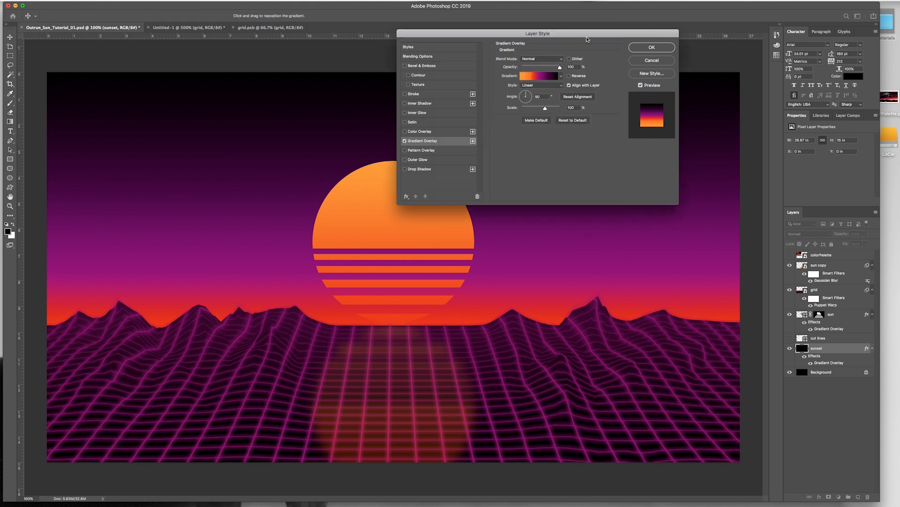
click(648, 47)
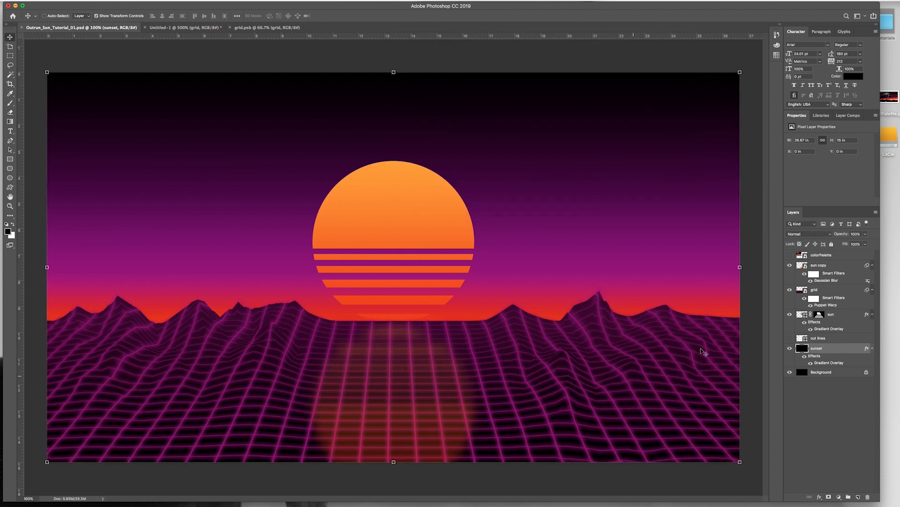
Step: Nudge the grid layer straight down by 20 px, to Y 8.44 in
click(831, 292)
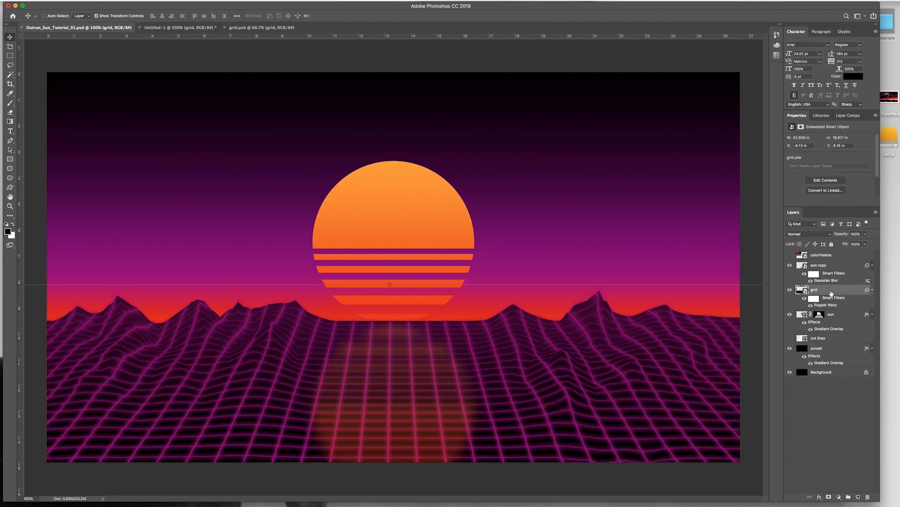
key(shift+Down)
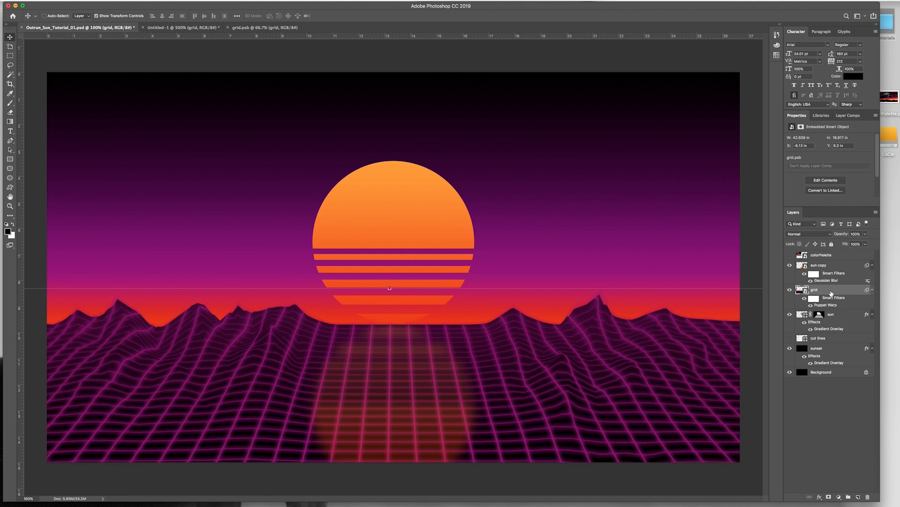
key(shift+Down)
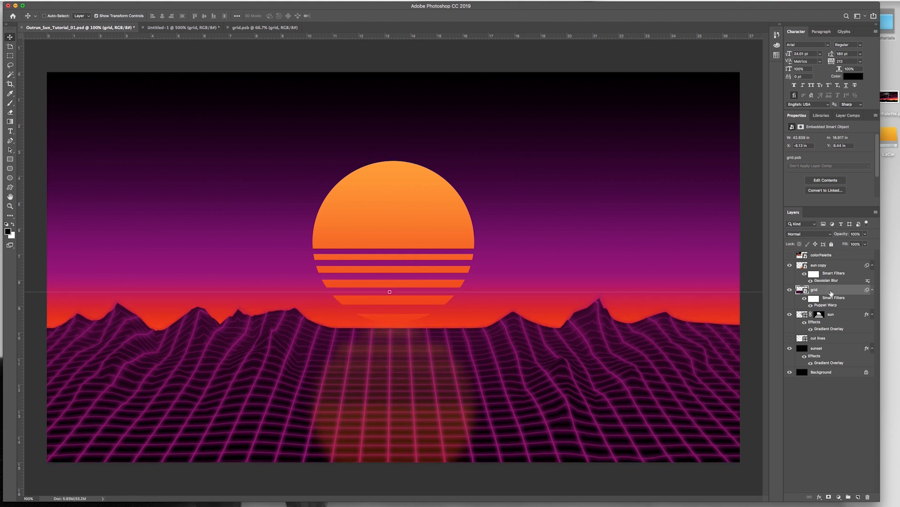
Step: Nudge the sun copy reflection straight down by 20 px to match the grid's shift
click(831, 270)
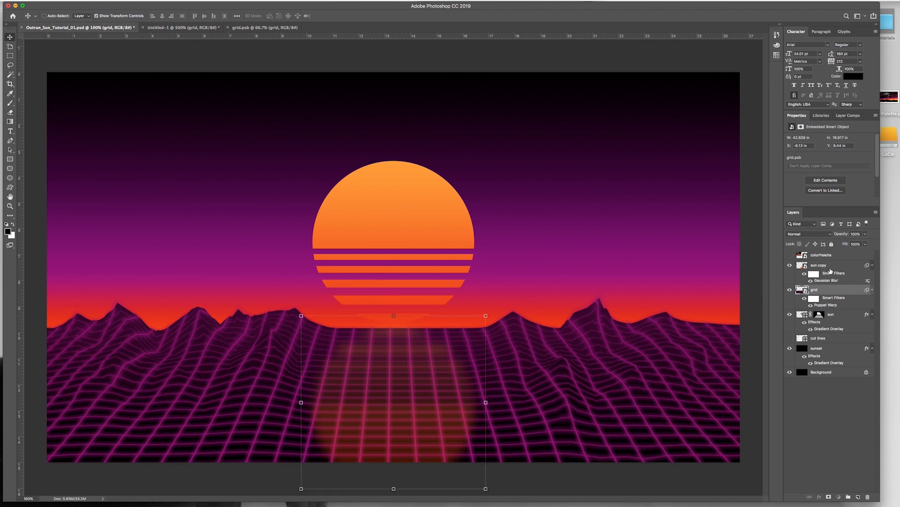
click(829, 272)
key(shift+Down)
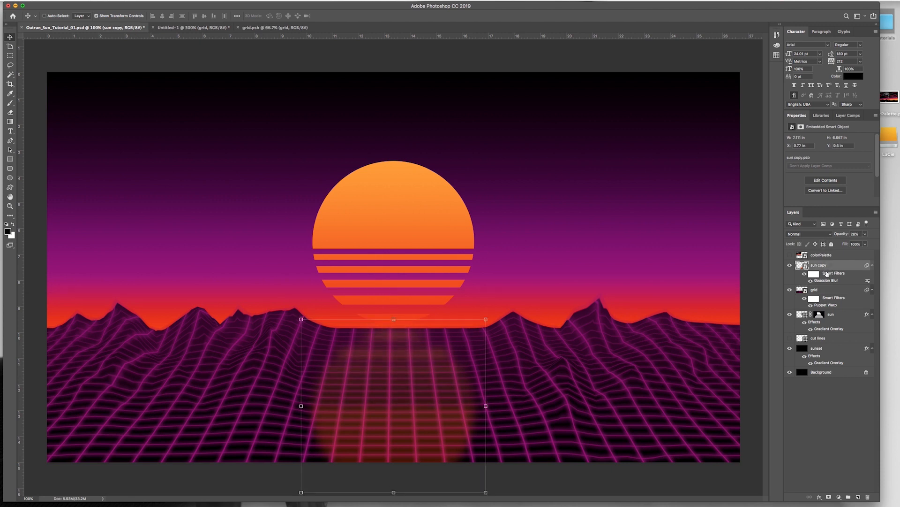
key(shift+Down)
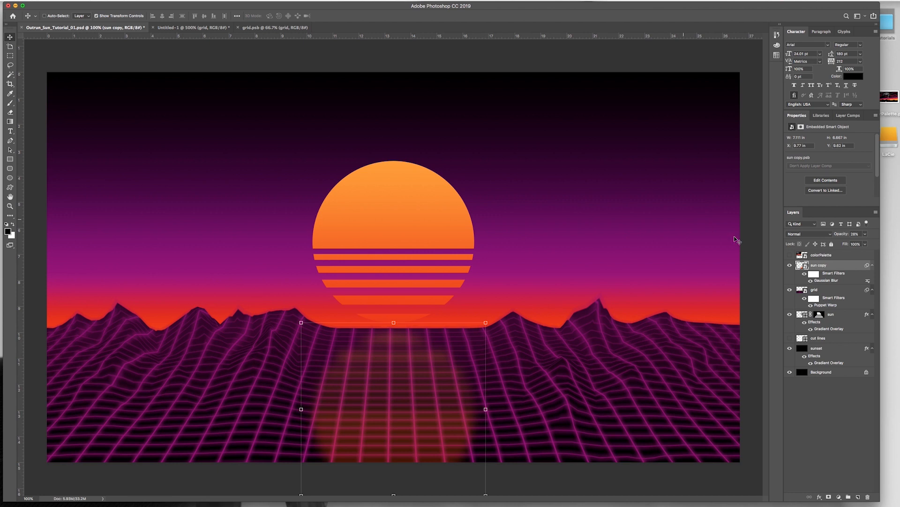
Step: Nudge the grid layer to the right to X -7.99 in and save the document
click(829, 294)
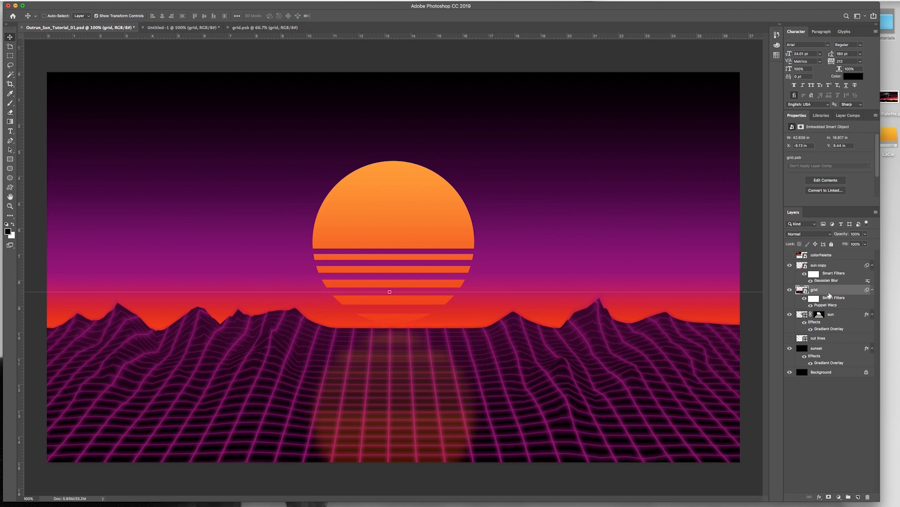
key(Right)
key(Right)
key(Right)
key(Right)
key(Right)
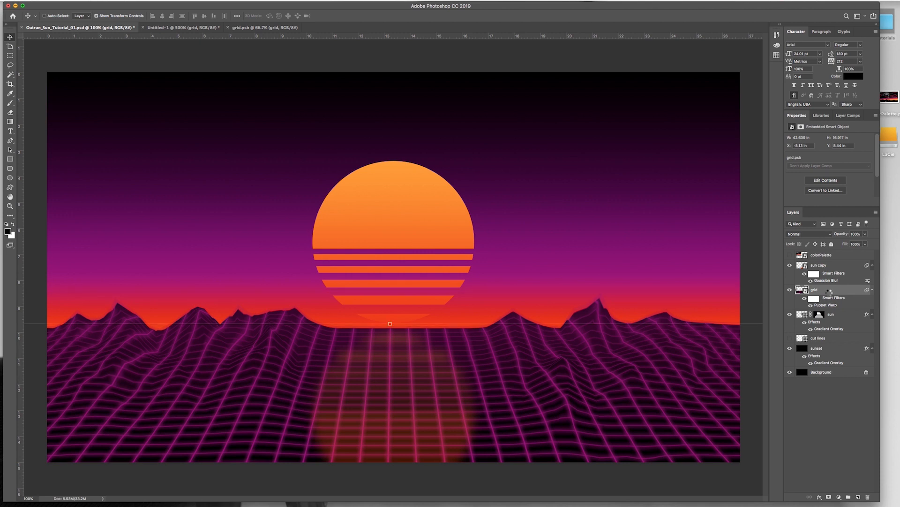
key(Right)
key(Right)
key(Right)
key(Right)
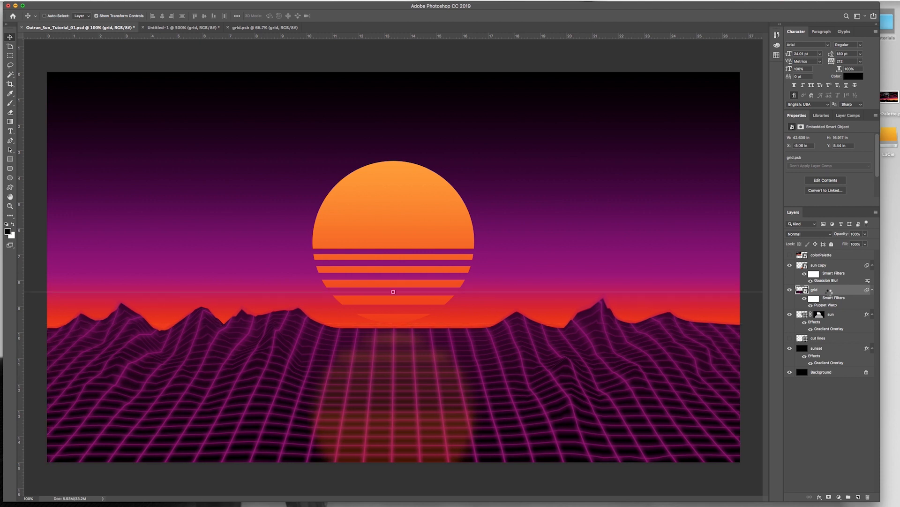
key(Right)
key(Right)
key(super+s)
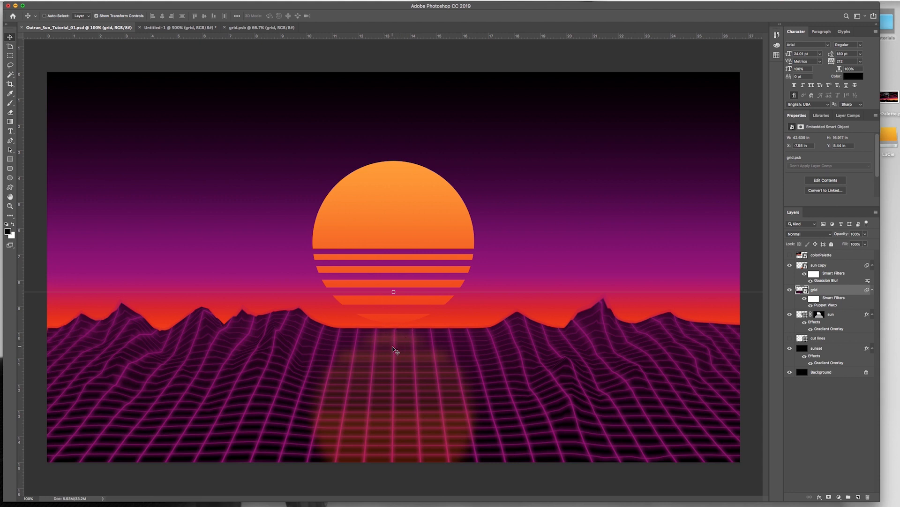
Step: Add a new layer named light 1 directly above the sun copy layer
click(820, 265)
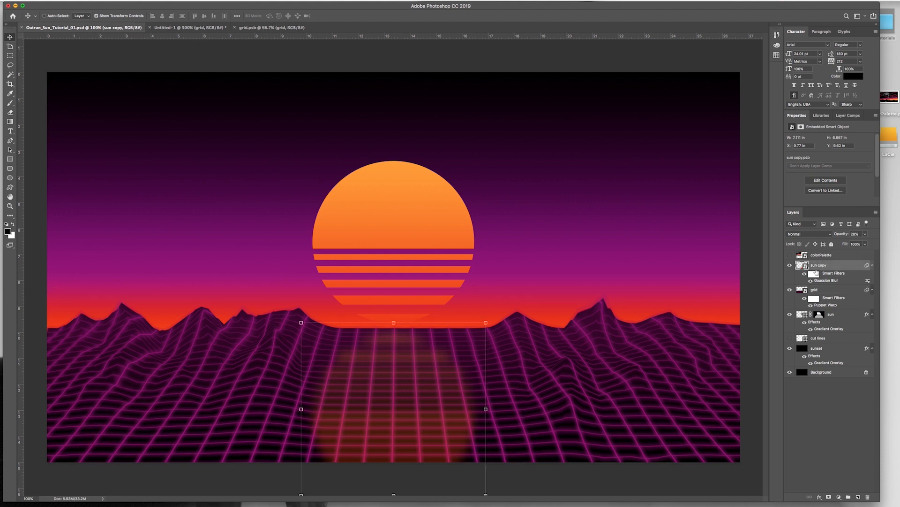
key(super+shift+n)
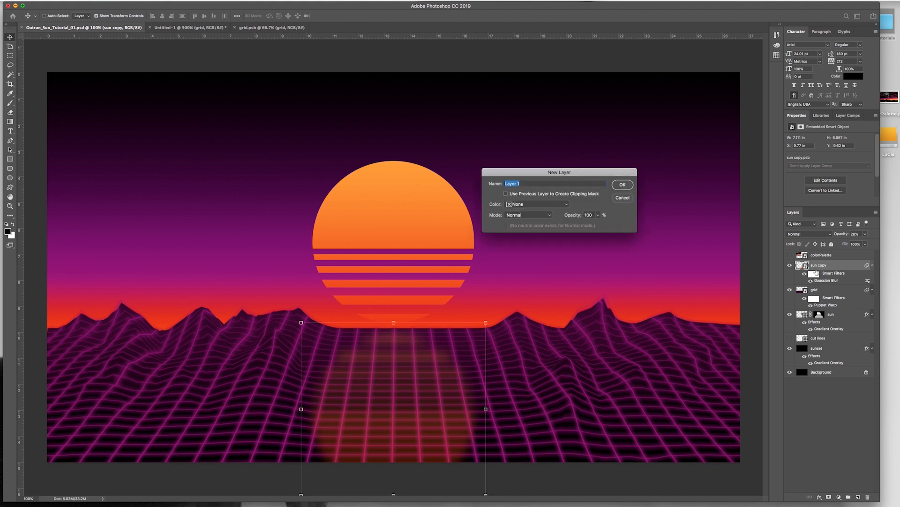
text(light)
key(Return)
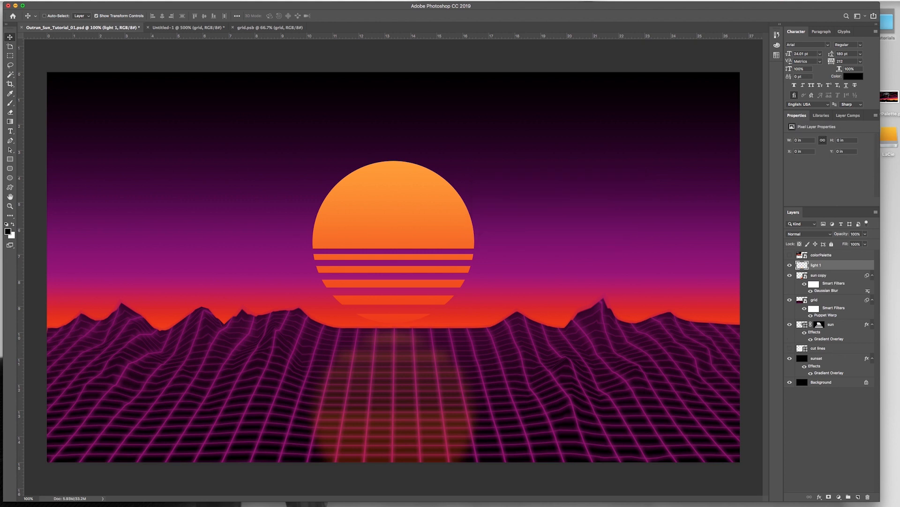
Step: Set the Line tool's fill to teal #00778c sampled from the temporarily shown colorPalette layer, and hide that layer again
click(9, 179)
key(shift+u)
key(shift+u)
key(shift+u)
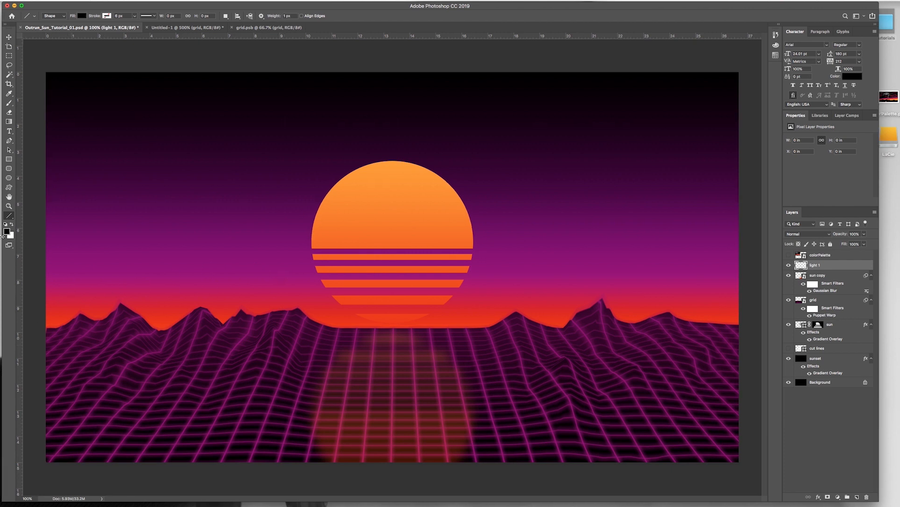
click(789, 255)
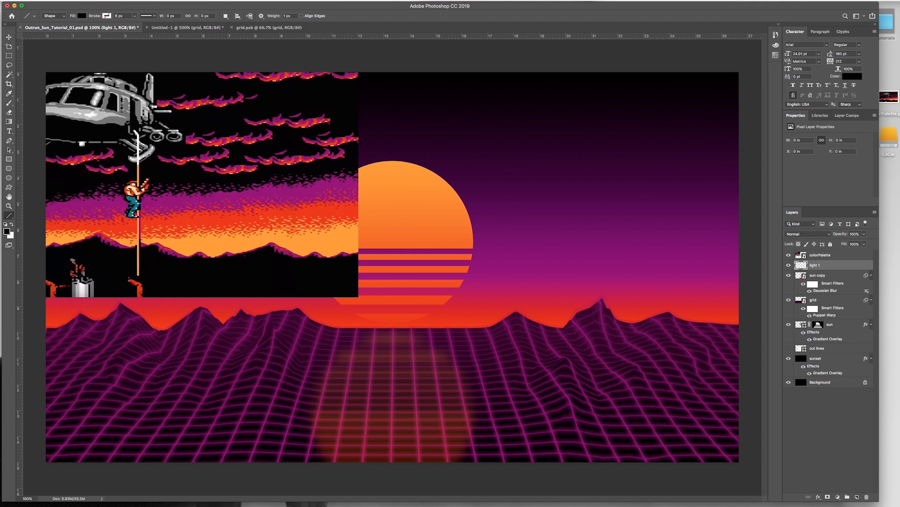
click(81, 16)
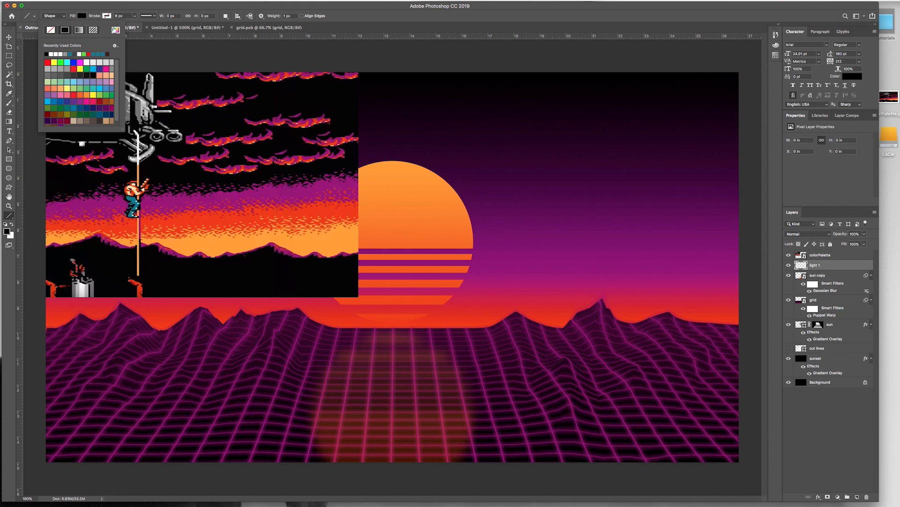
click(115, 31)
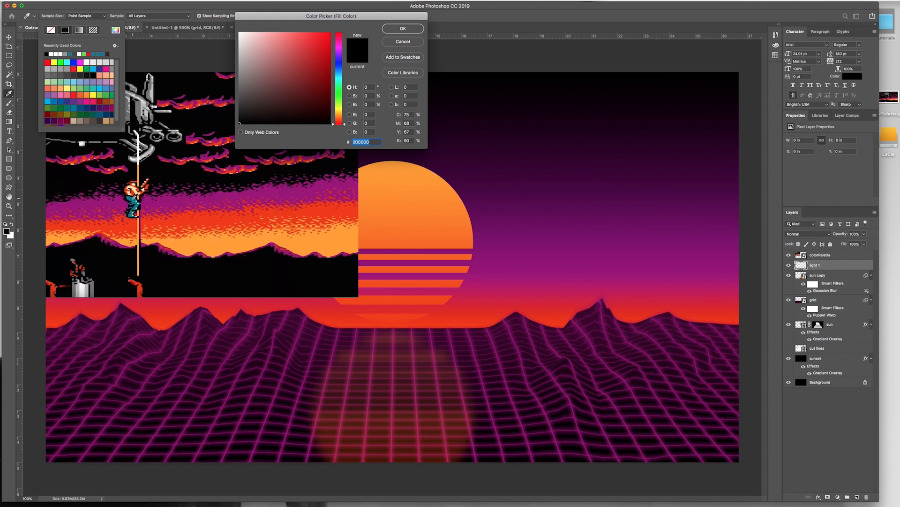
click(135, 201)
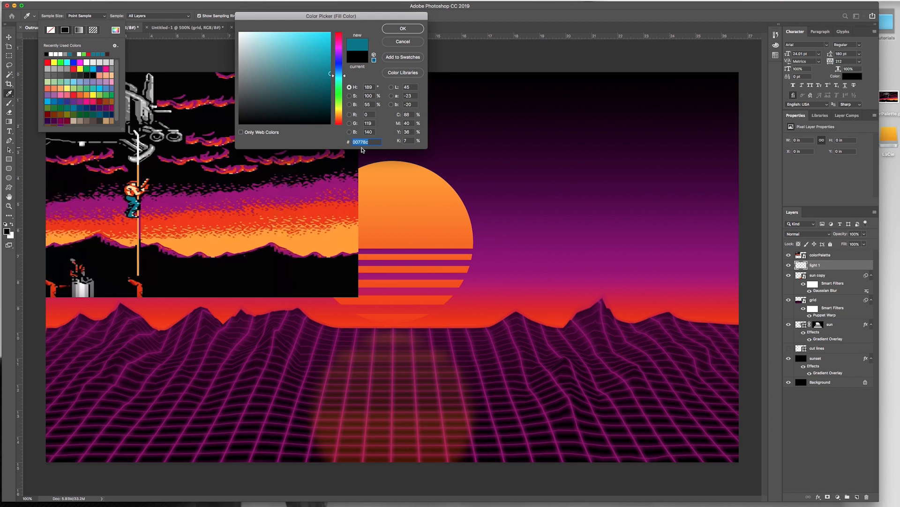
click(403, 29)
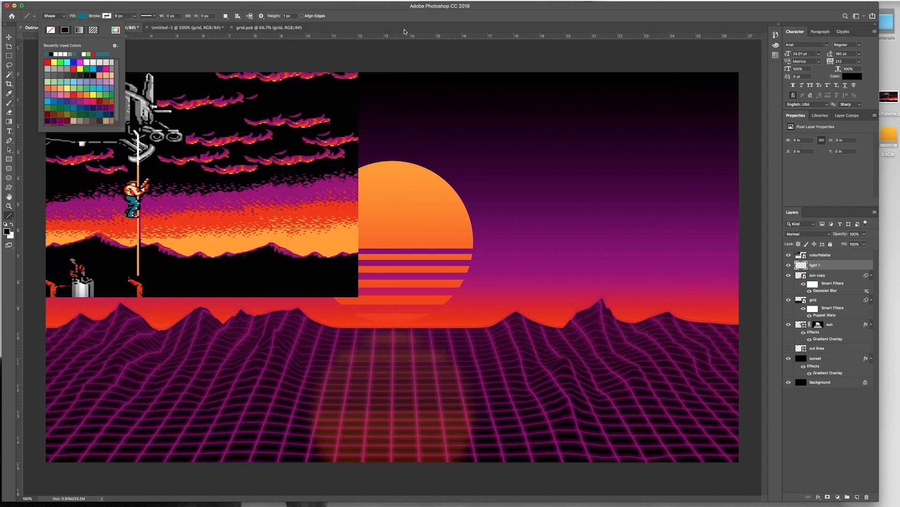
click(789, 255)
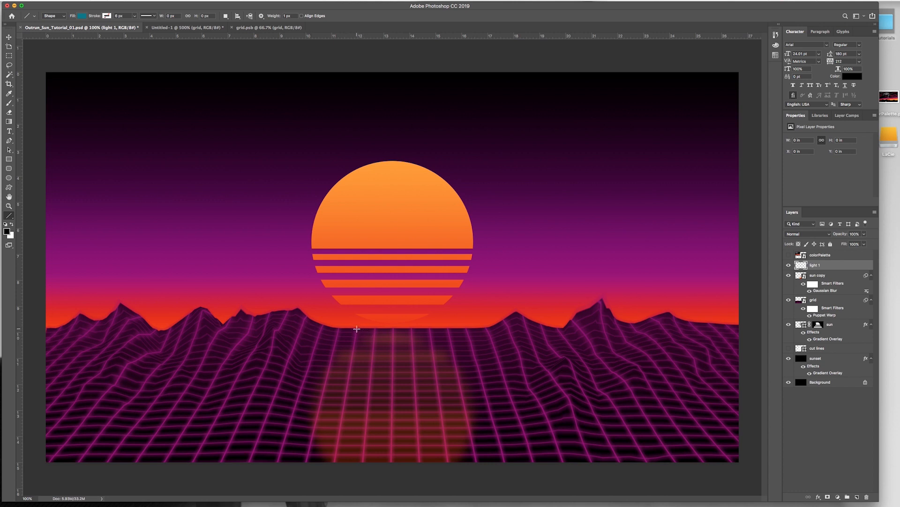
Step: Draw a horizontal teal line about 234 px long and 1 px high below the sun and nudge it up onto the horizon
drag(356, 328, 441, 328)
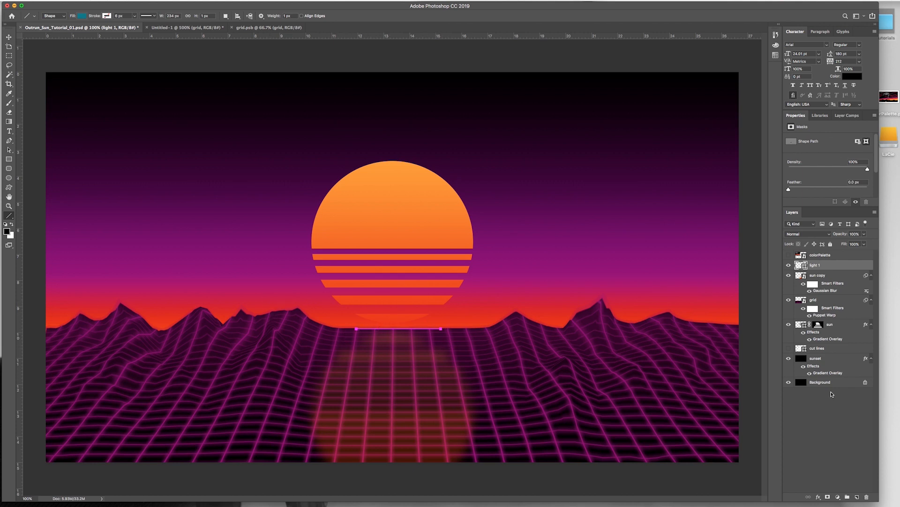
click(834, 419)
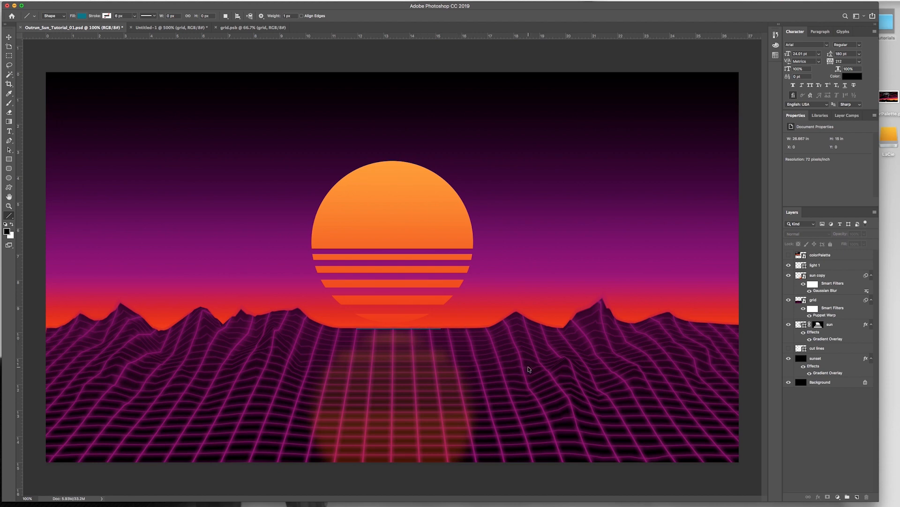
key(super+equal)
key(super+equal)
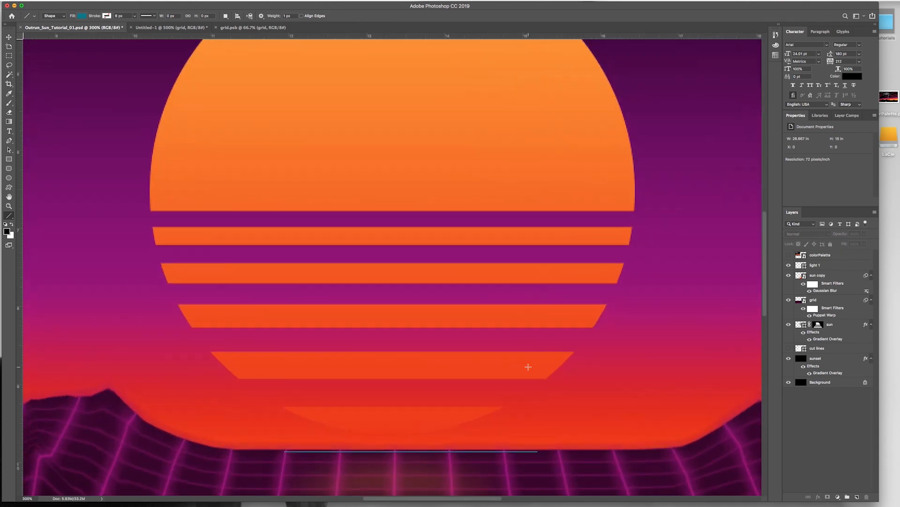
key(super+z)
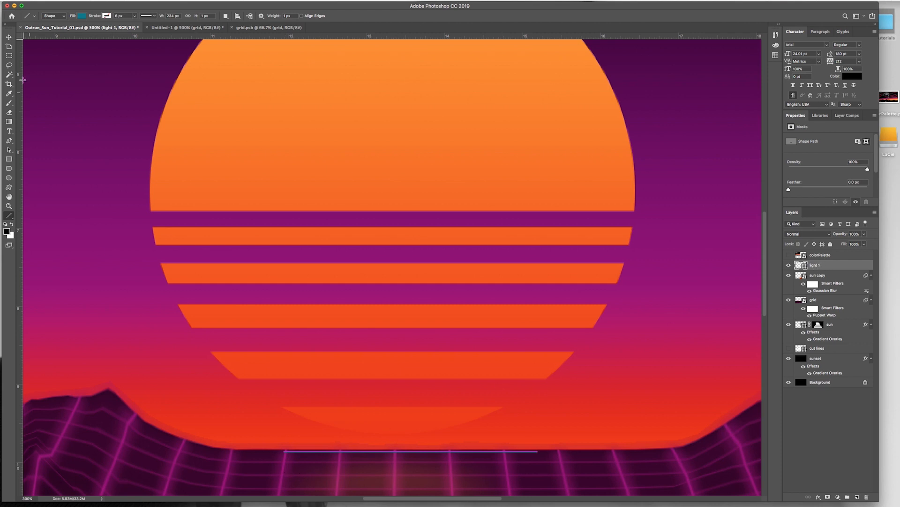
click(9, 37)
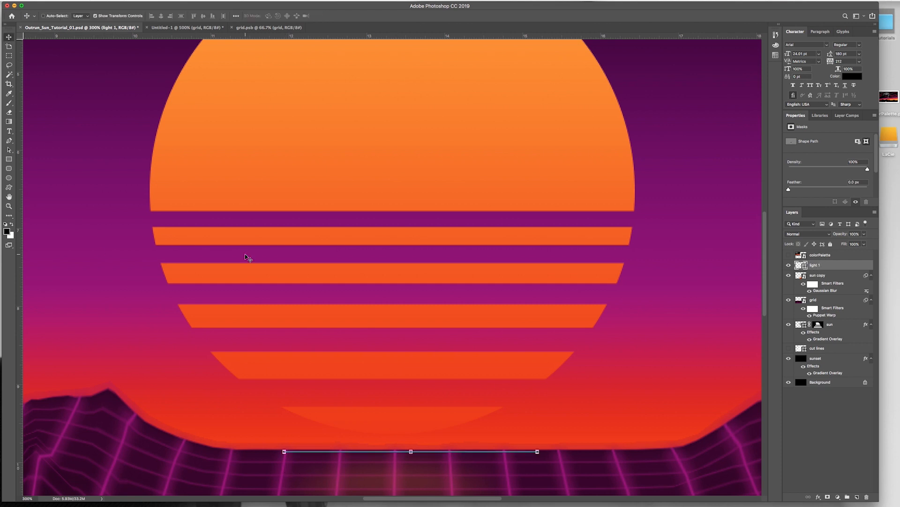
key(Up)
key(Up)
key(Up)
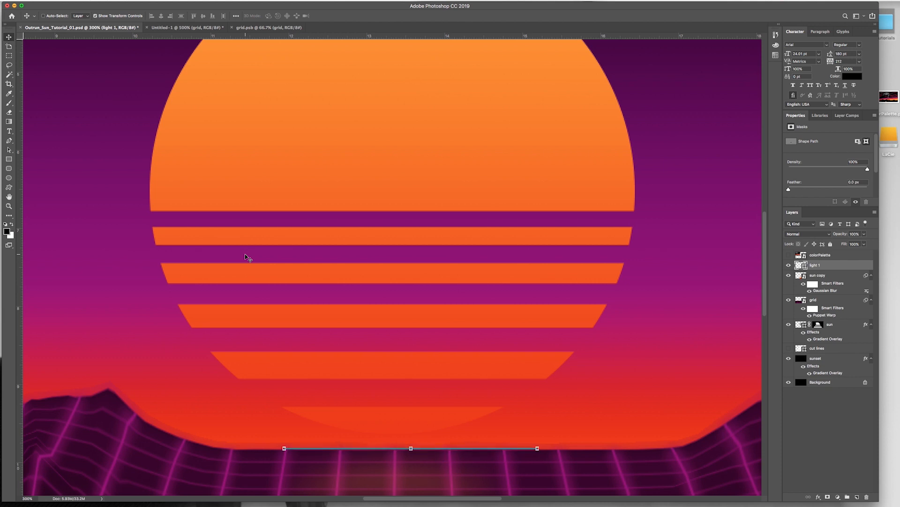
key(Down)
Step: Add an Outer Glow effect to the light 1 line with the glow color #00778c
click(818, 497)
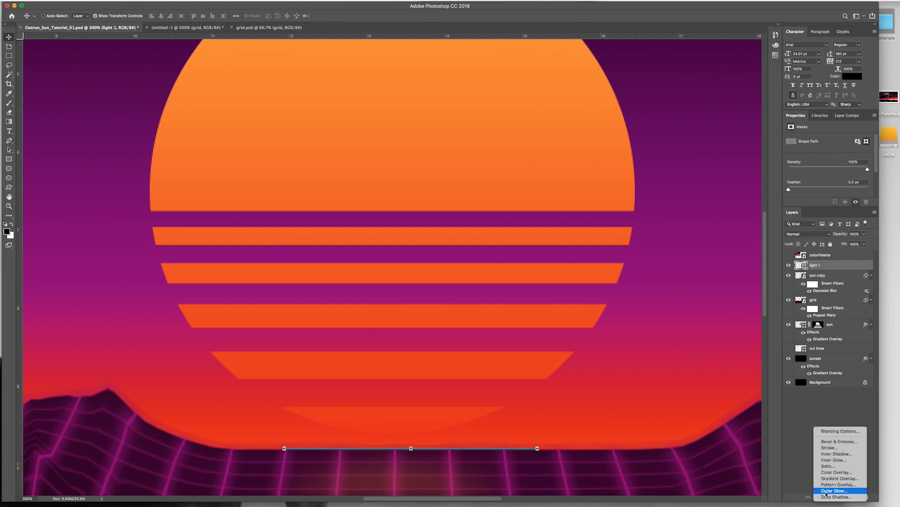
click(827, 491)
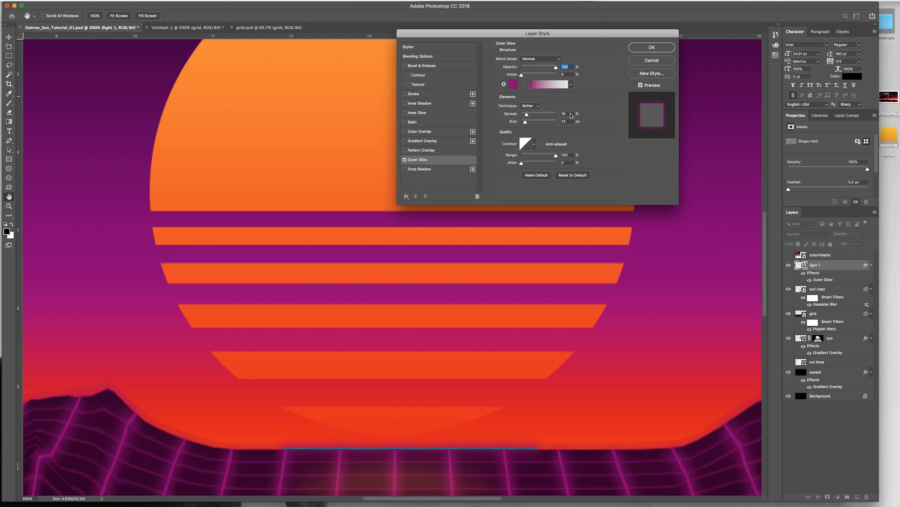
click(512, 85)
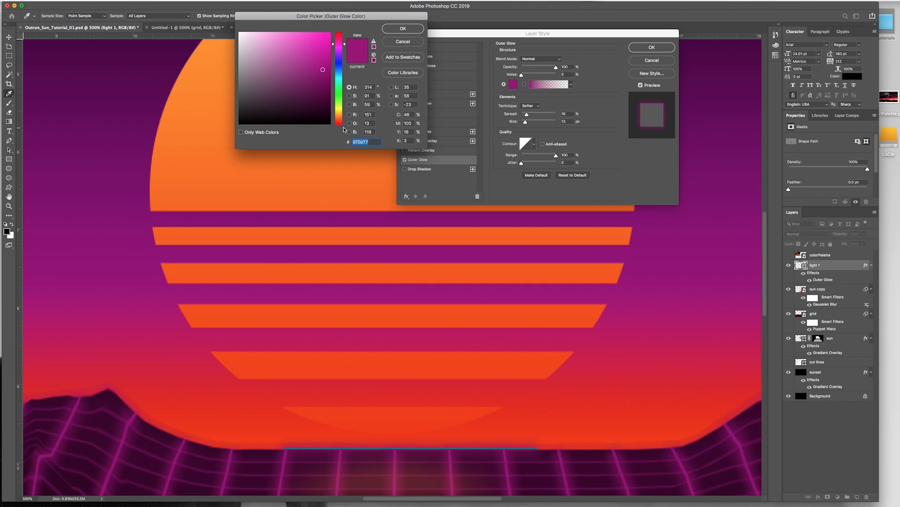
text(0077)
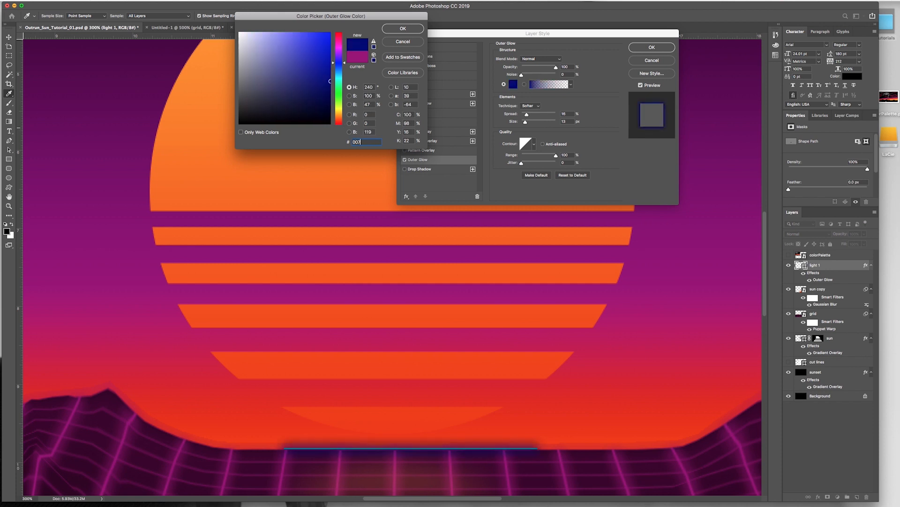
text(8c)
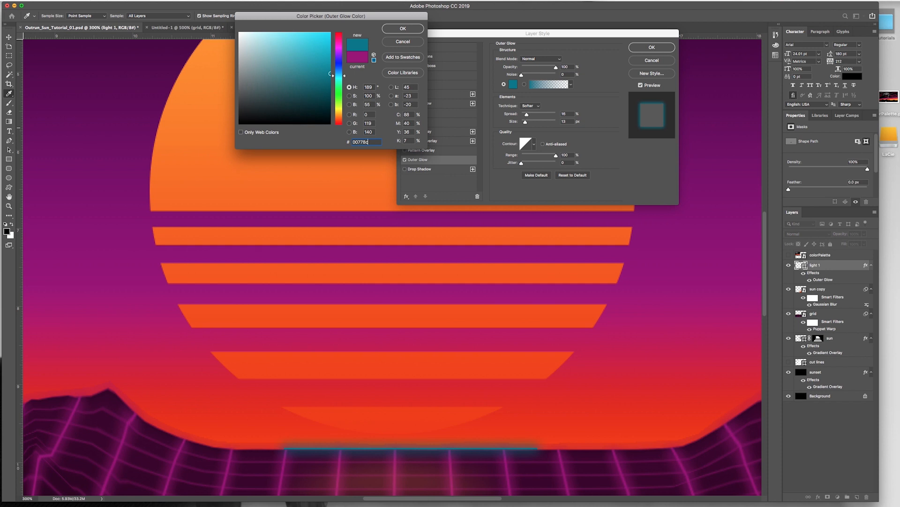
click(402, 29)
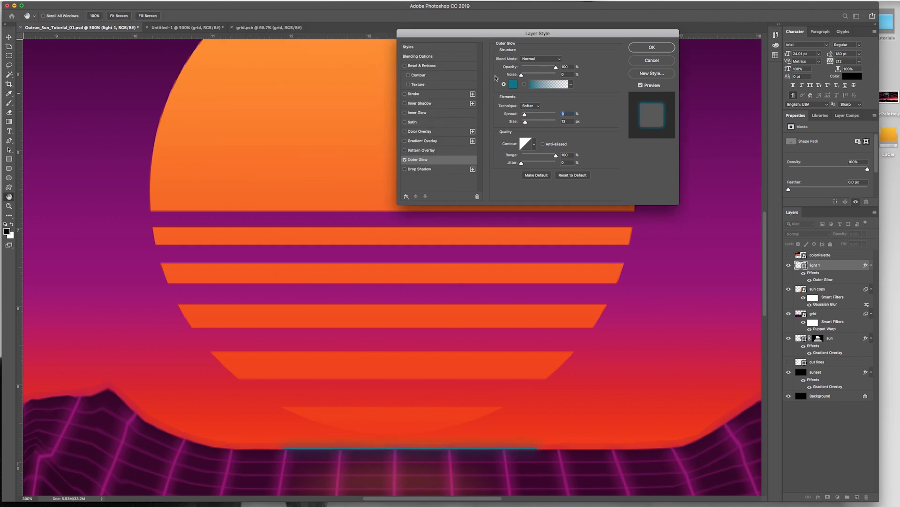
Step: Raise the teal glow's spread to 21%, reduce its size, and apply the layer style
click(527, 116)
drag(527, 116, 525, 124)
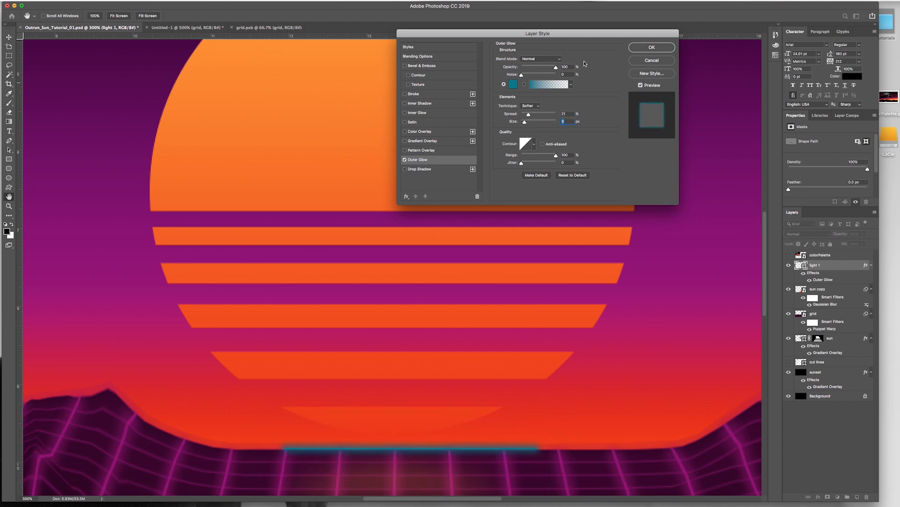
click(651, 48)
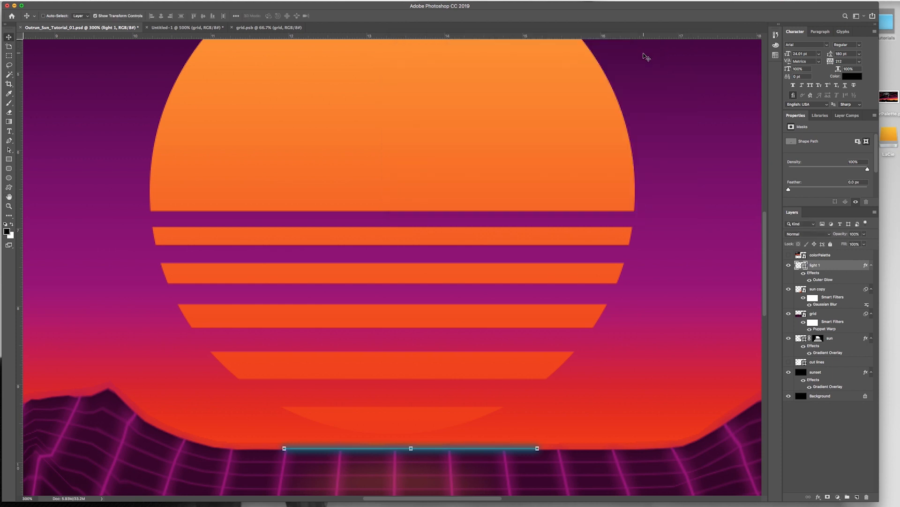
Step: Turn off the transform controls and move the light 1 line left so it is centered beneath the sun
key(super+1)
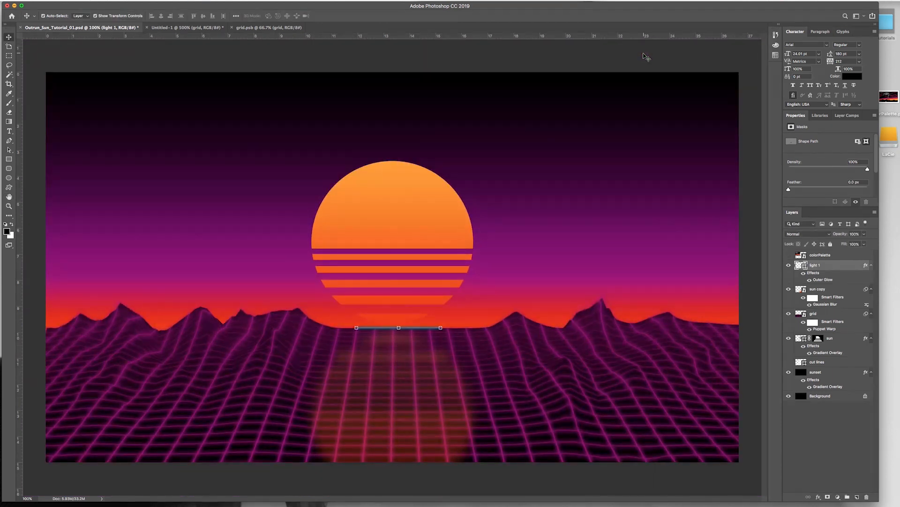
click(803, 425)
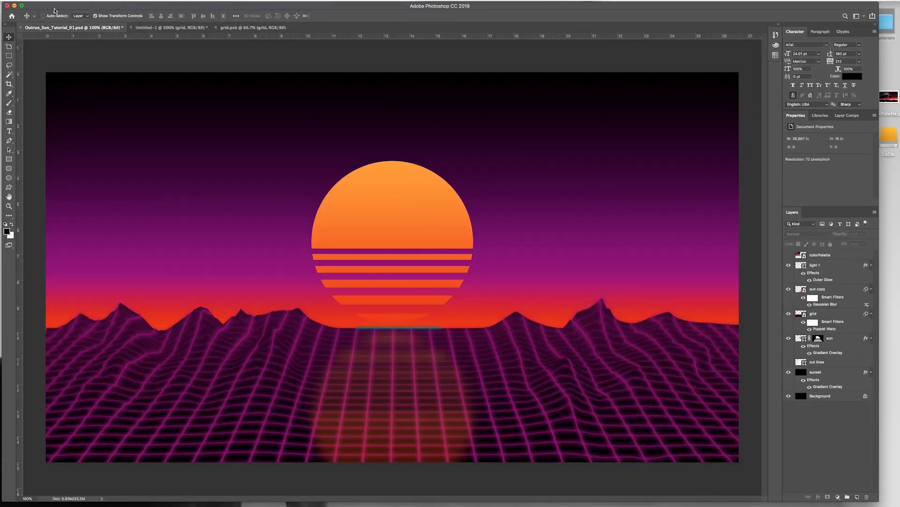
click(824, 265)
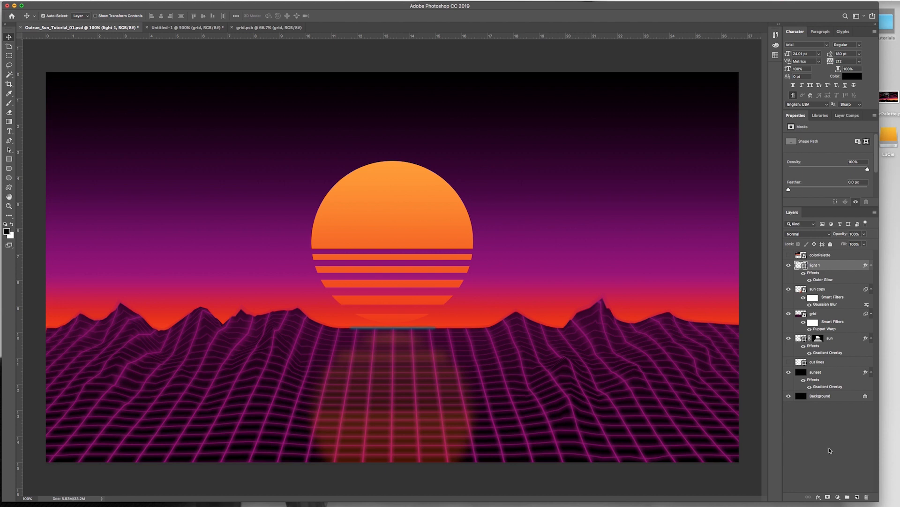
Step: Add a new layer named light 2 above light 1 and save the document
key(super+shift+n)
key(BackSpace)
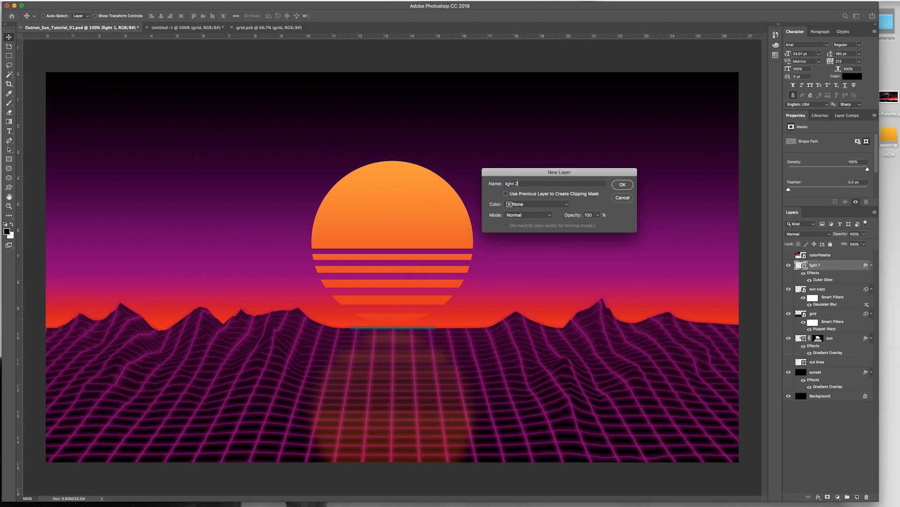
key(Return)
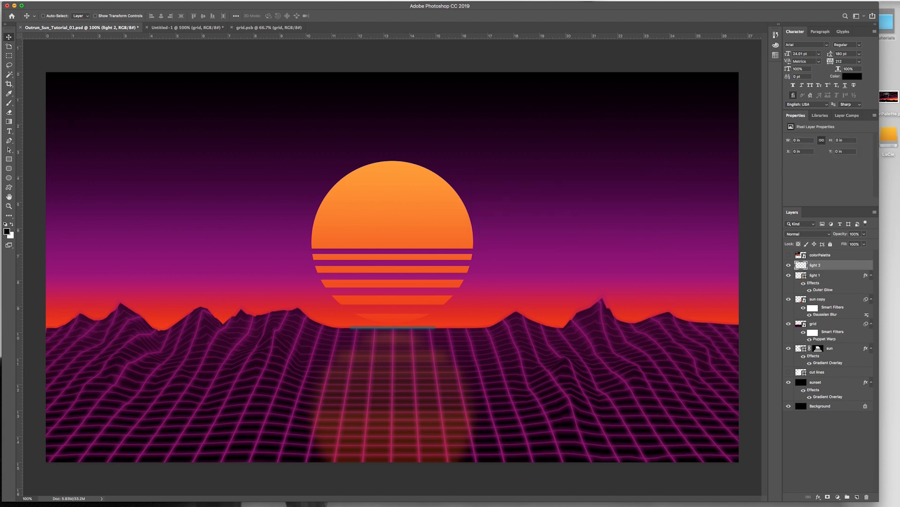
key(super+s)
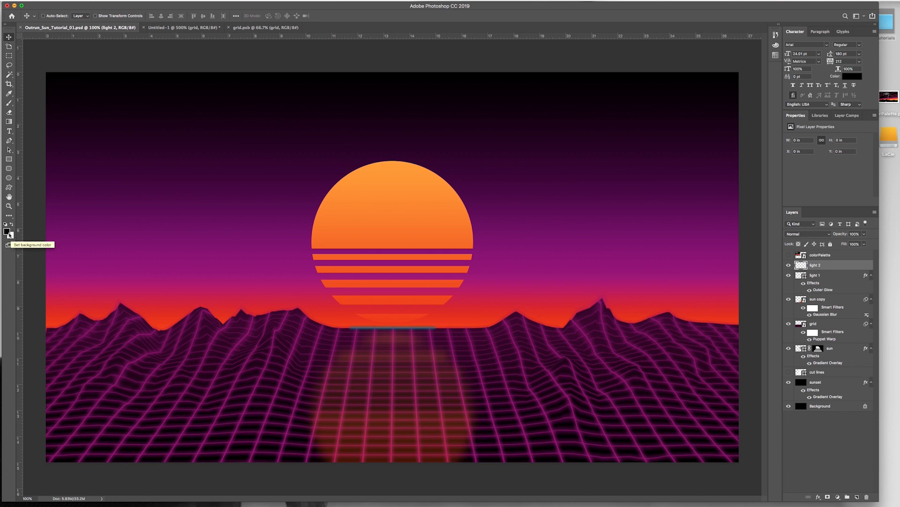
Step: Make white the foreground color and set the Polygon tool to a 5-sided star with smooth indents and a larger side indent
key(x)
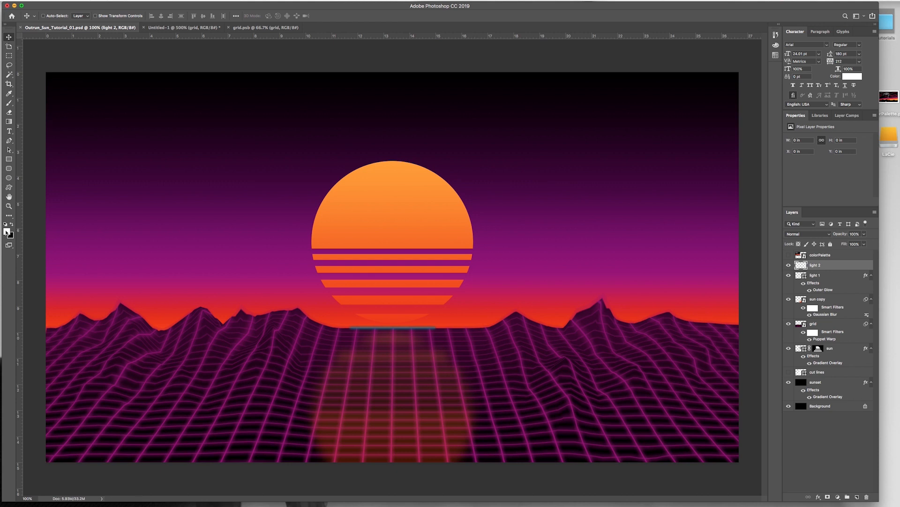
key(u)
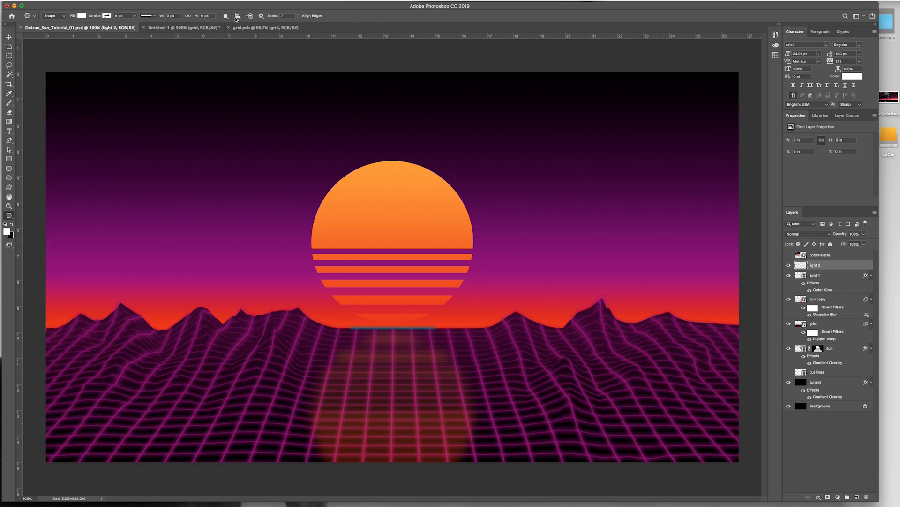
click(286, 16)
text(5)
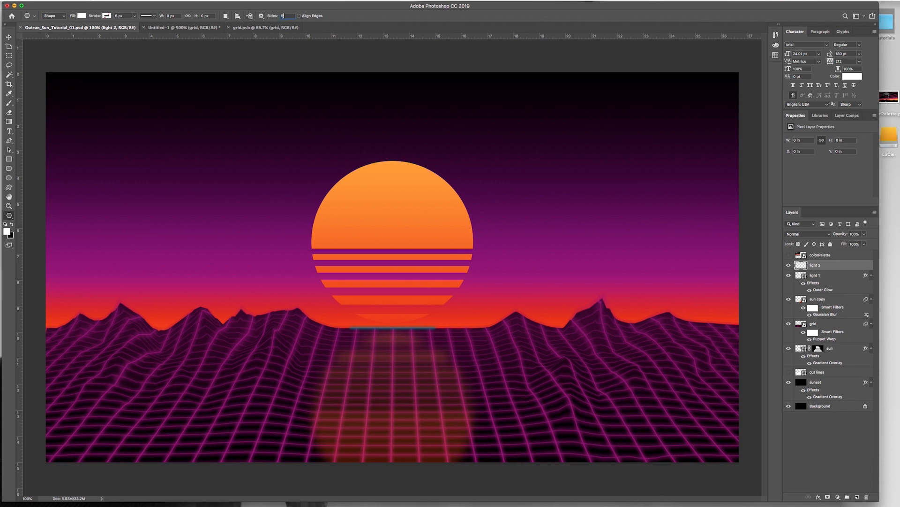
click(262, 16)
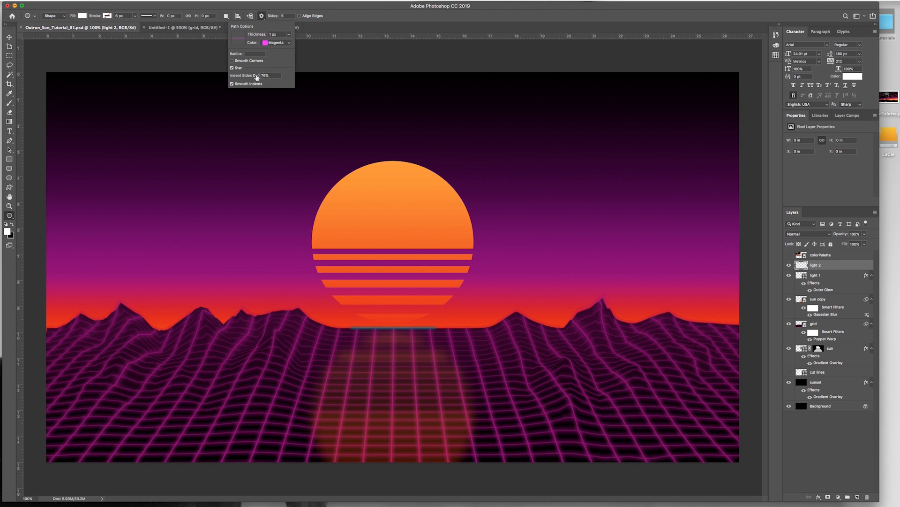
drag(254, 78, 263, 80)
click(231, 84)
click(232, 84)
click(327, 19)
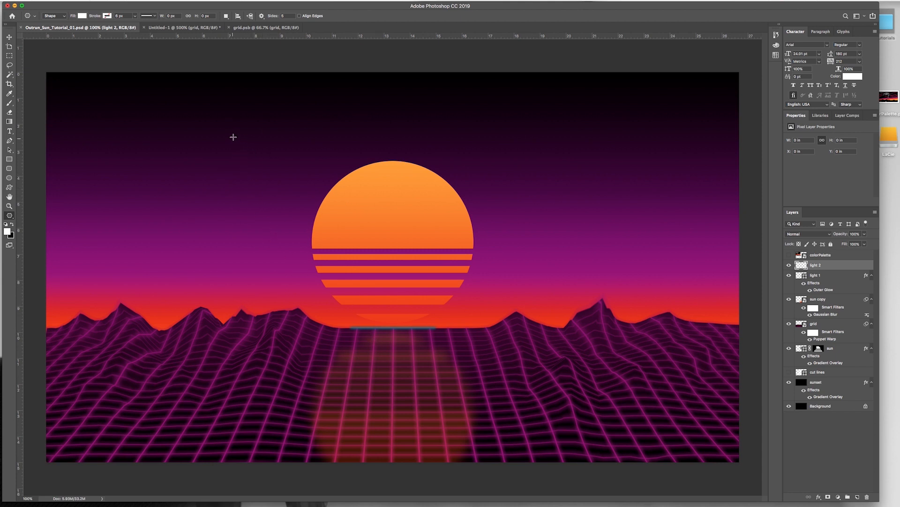
Step: Draw a white star about 137 px wide on the light 2 layer and move it onto the teal horizon line beneath the sun
drag(232, 137, 252, 157)
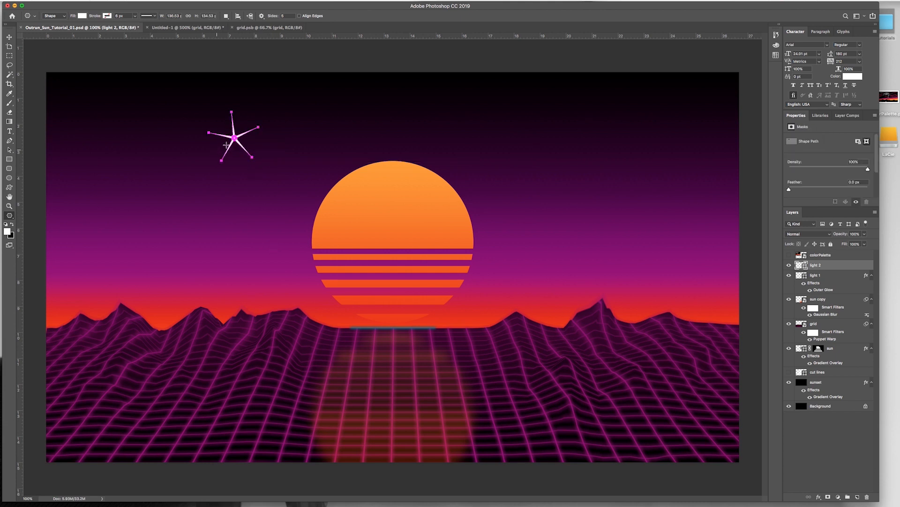
click(10, 38)
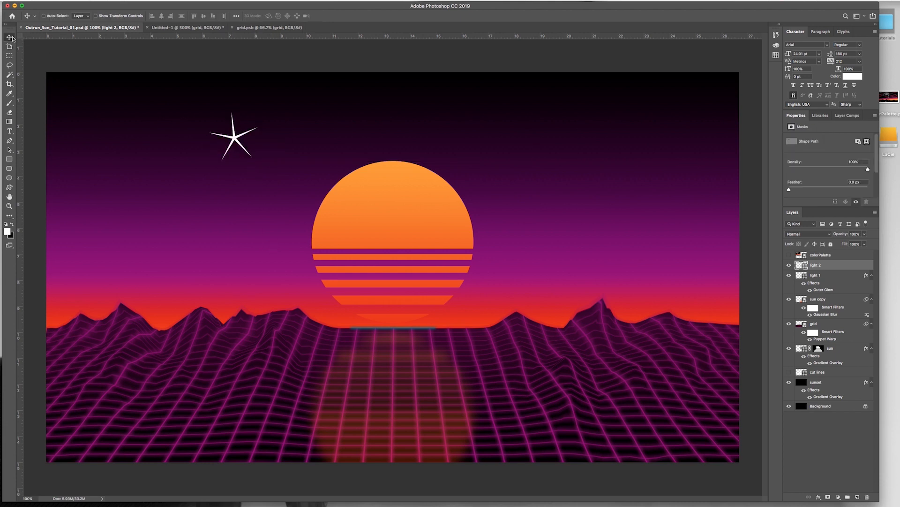
drag(236, 139, 395, 332)
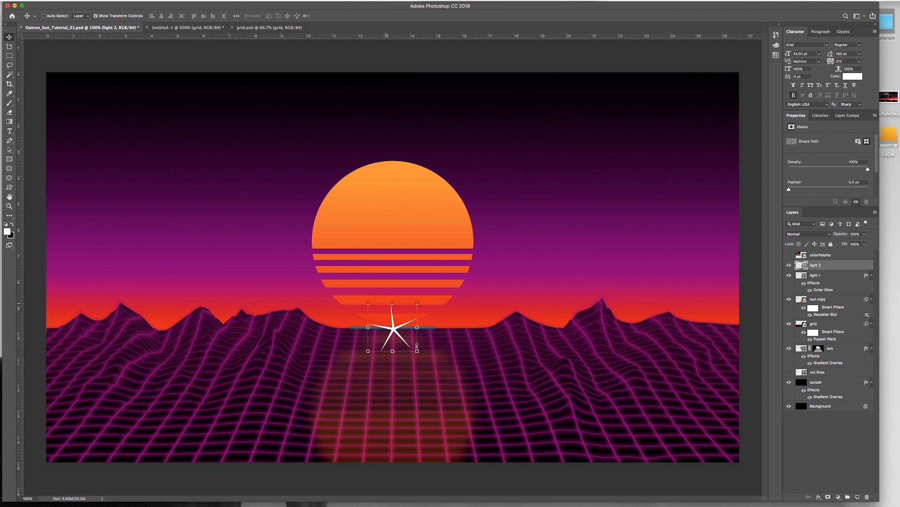
Step: Convert the star layer to a smart object, apply a Gaussian Blur with a 6.4-pixel radius, and deselect the layer
click(165, 2)
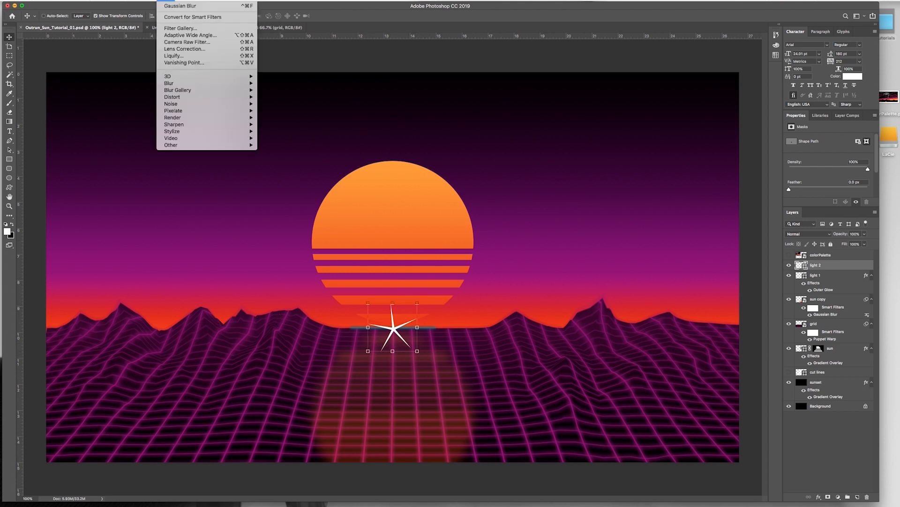
mouse_move(173, 112)
mouse_move(183, 84)
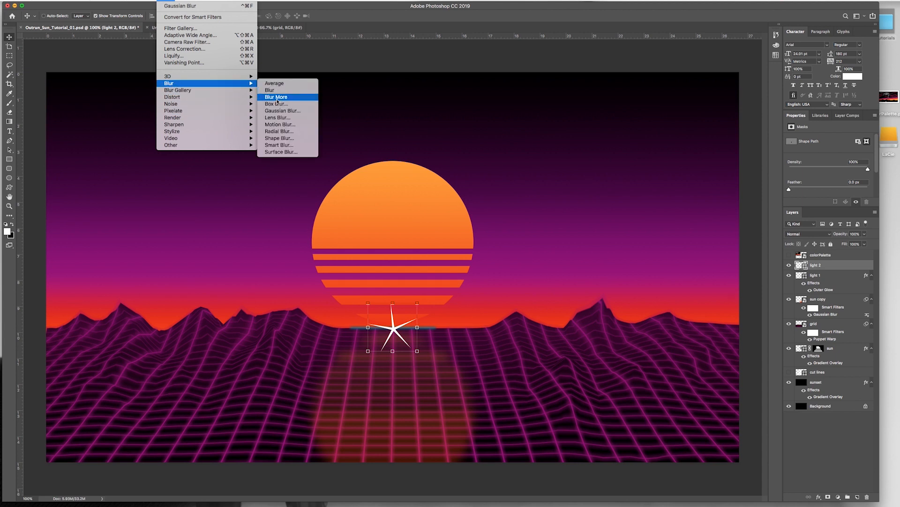
click(271, 112)
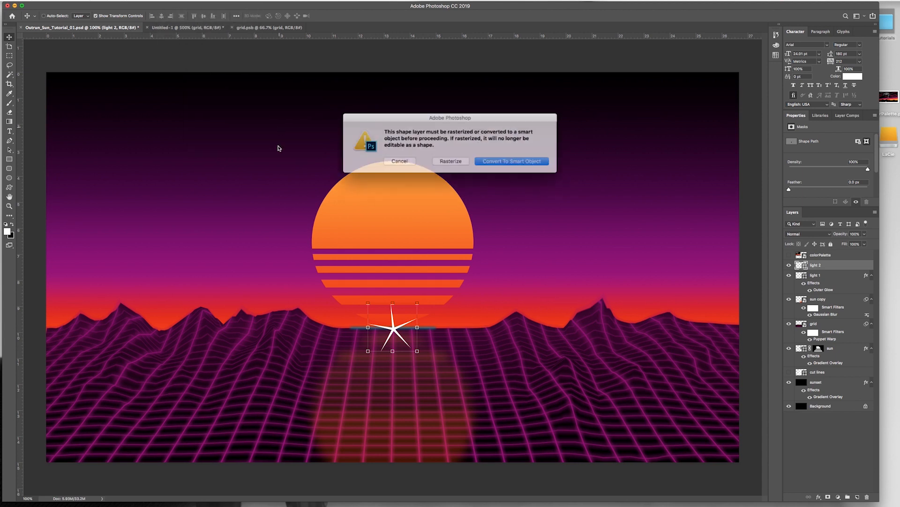
click(496, 161)
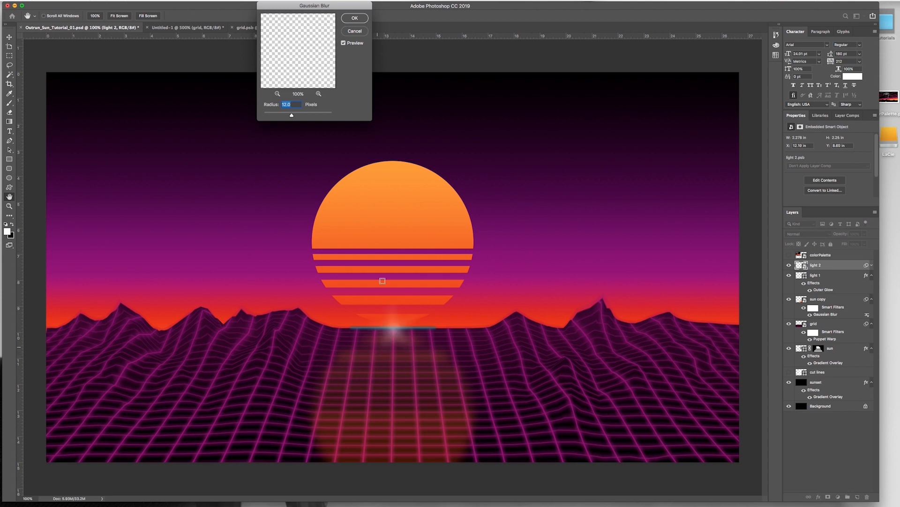
drag(285, 114, 284, 118)
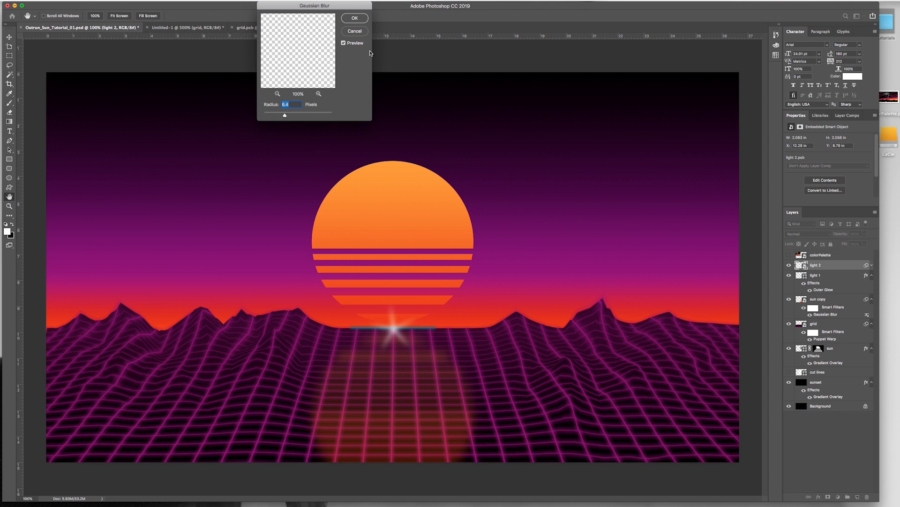
click(354, 19)
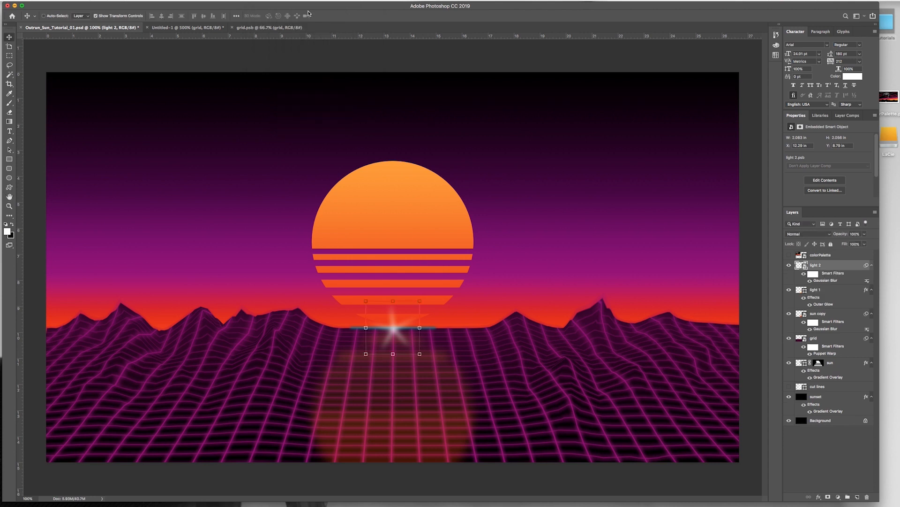
click(802, 455)
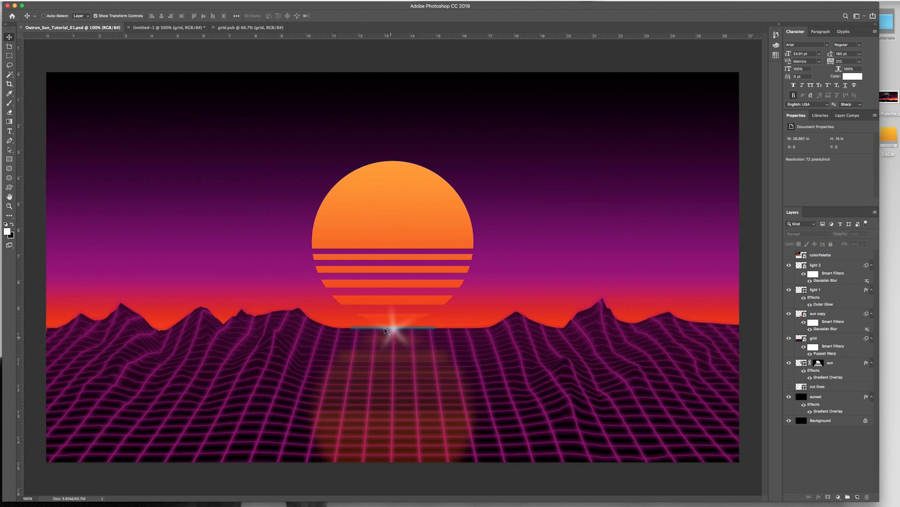
Step: Scale the light 2 star down to about 53%, recenter it on the teal horizon line, and deselect the layer
click(817, 265)
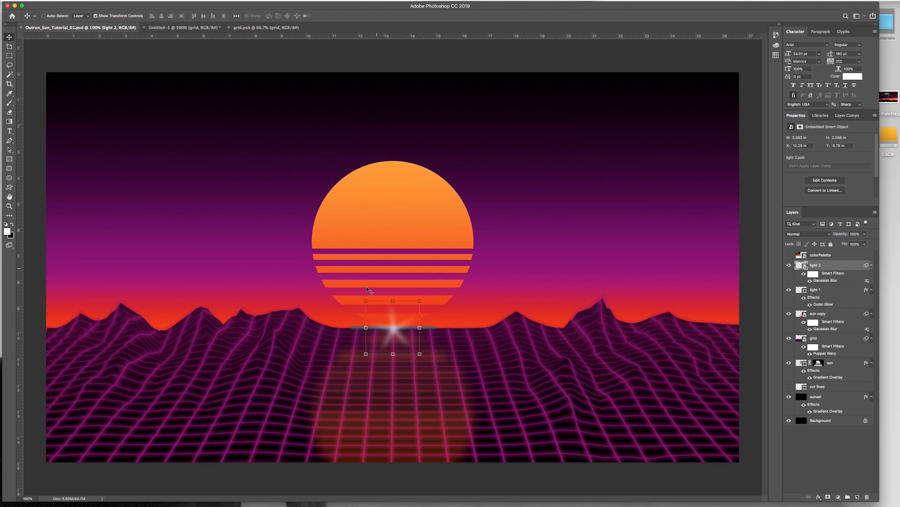
click(365, 301)
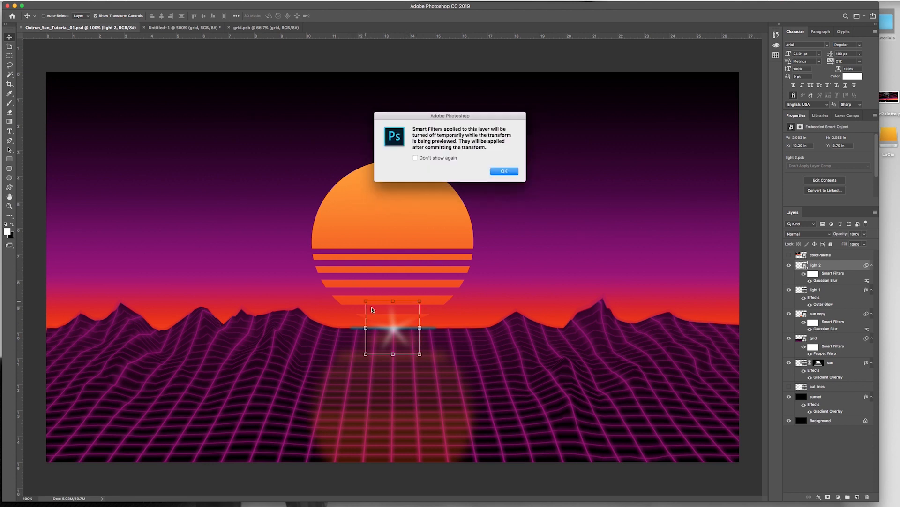
click(502, 171)
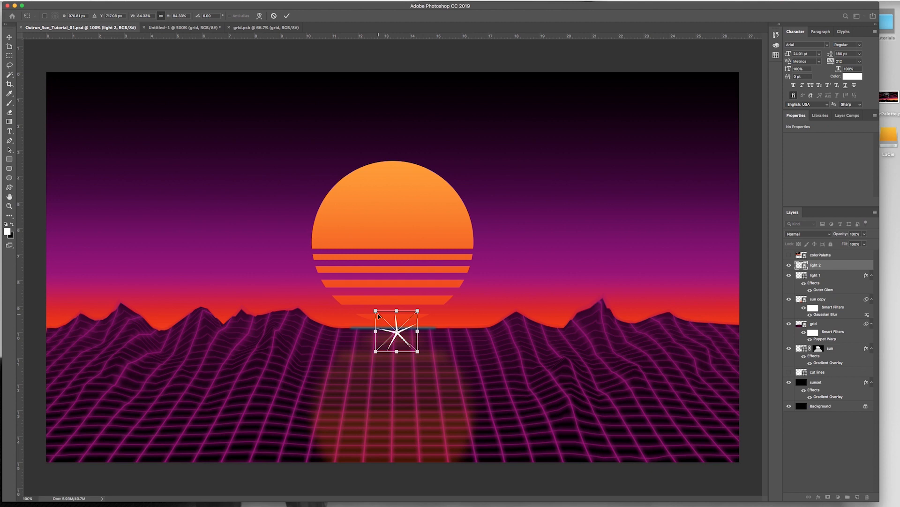
drag(376, 311, 386, 320)
drag(418, 351, 412, 347)
drag(403, 337, 396, 332)
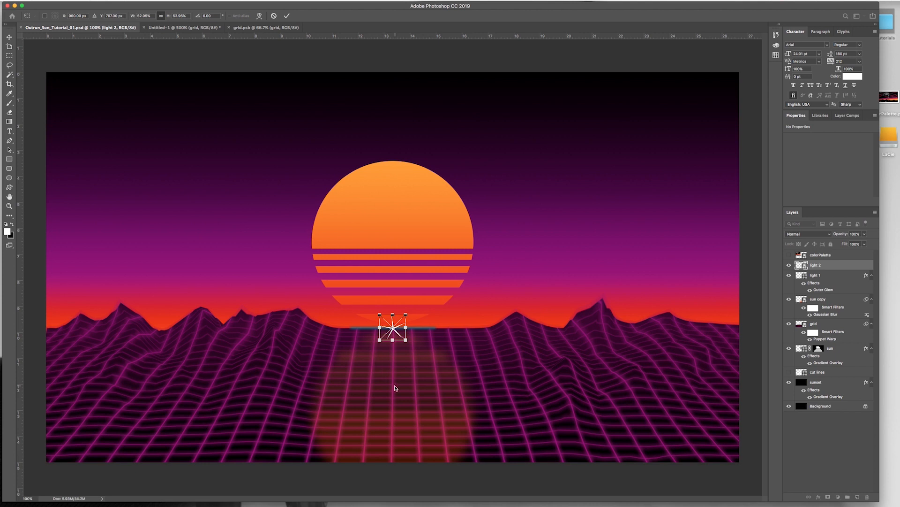
key(Return)
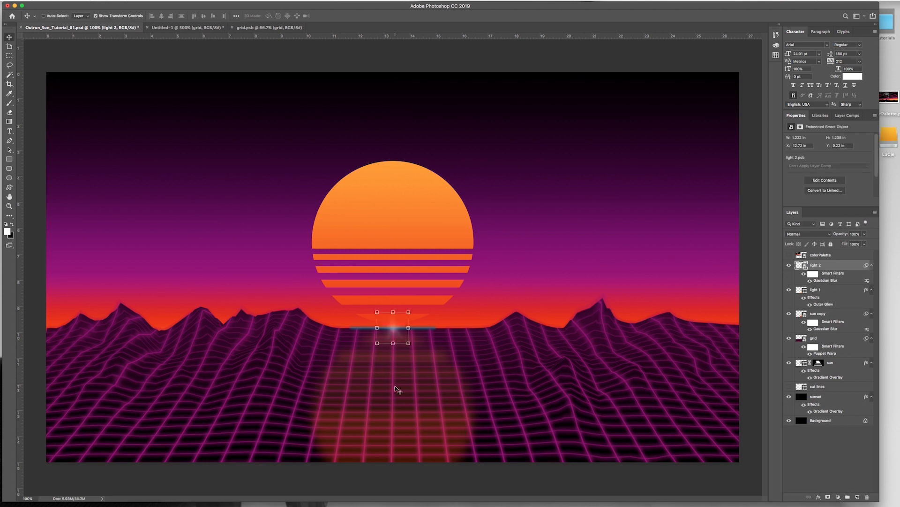
click(840, 460)
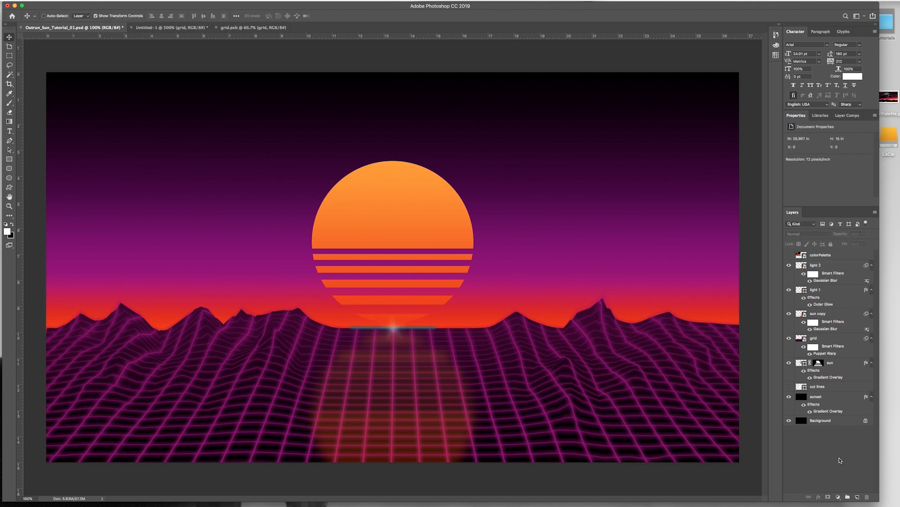